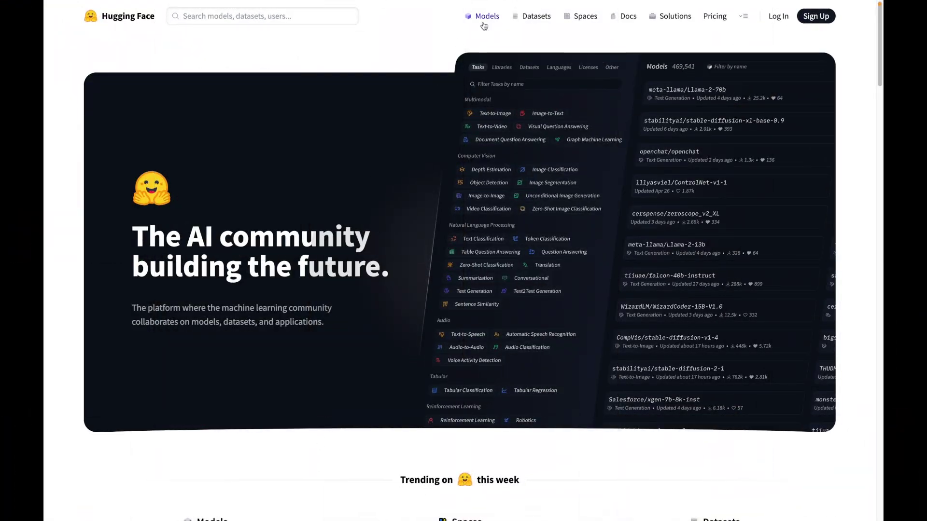
pyautogui.click(485, 20)
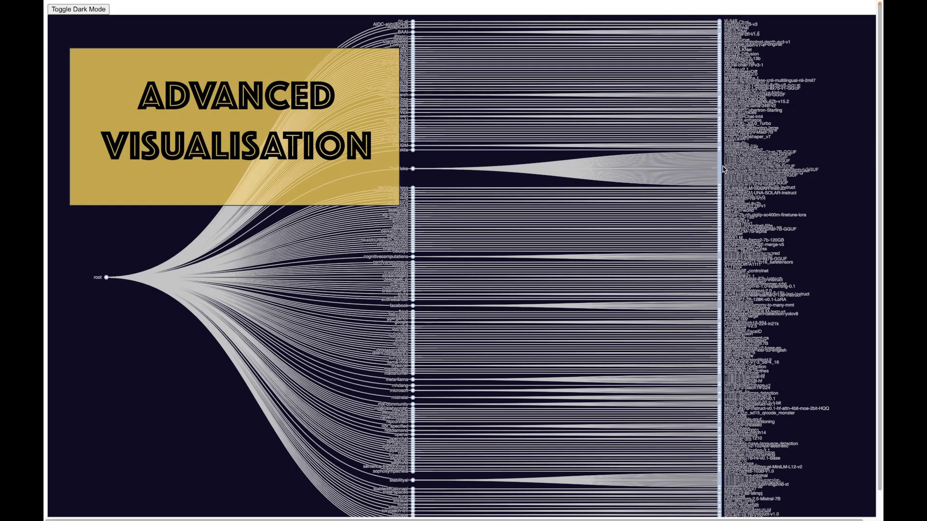
pyautogui.moveTo(722, 179)
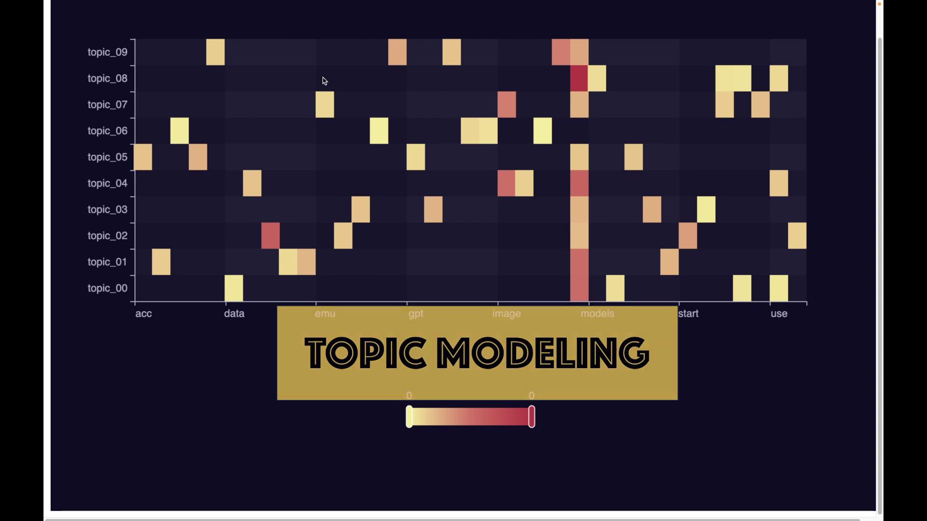
pyautogui.moveTo(397, 58)
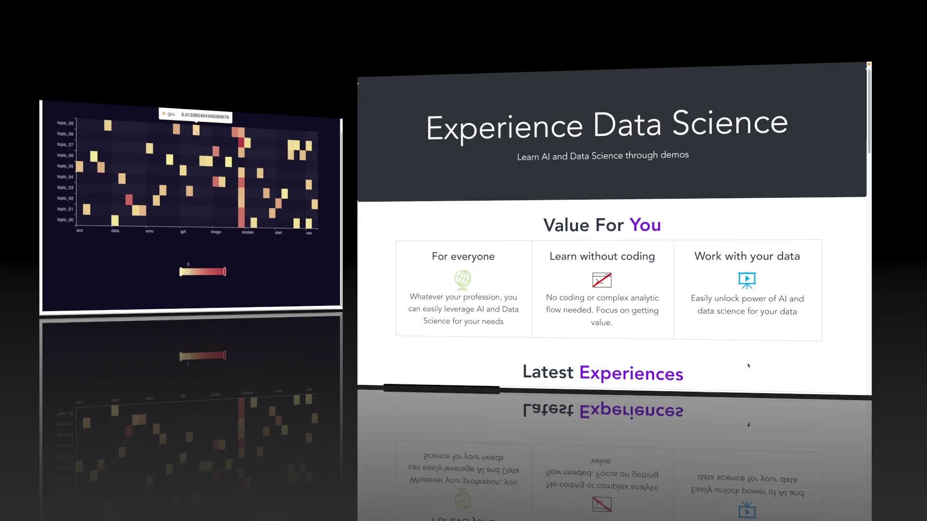
pyautogui.scroll(-2, 693, 477)
pyautogui.scroll(-3, 694, 478)
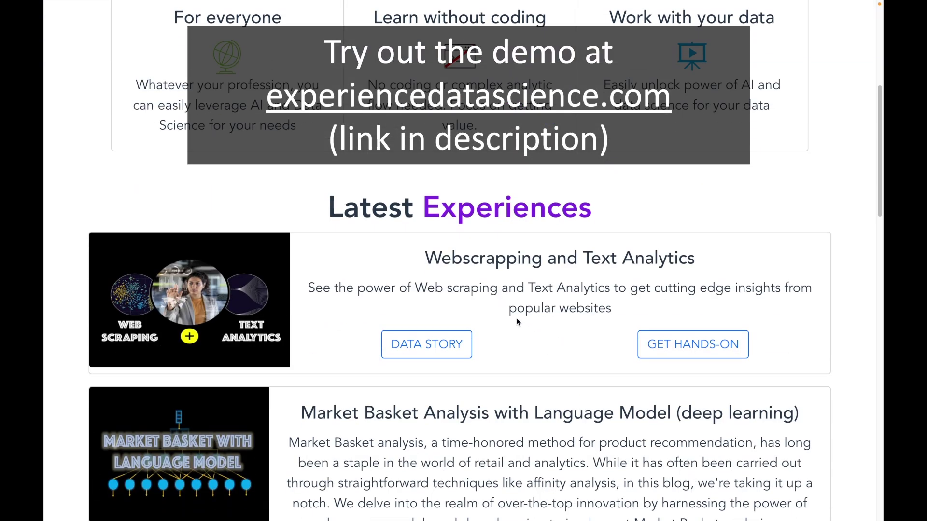
pyautogui.moveTo(426, 260); pyautogui.dragTo(749, 260)
pyautogui.click(750, 260)
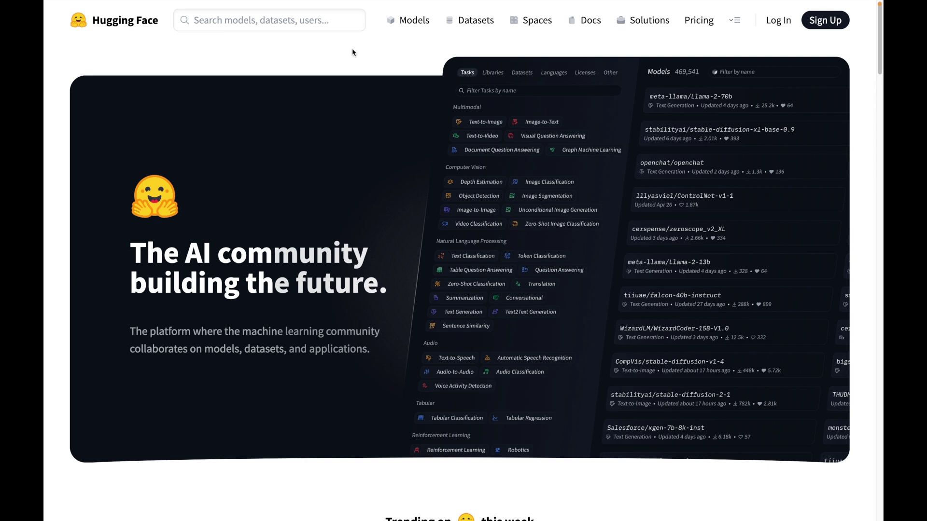
# Step: Open the Hugging Face models list and sort it by Trending
pyautogui.click(411, 30)
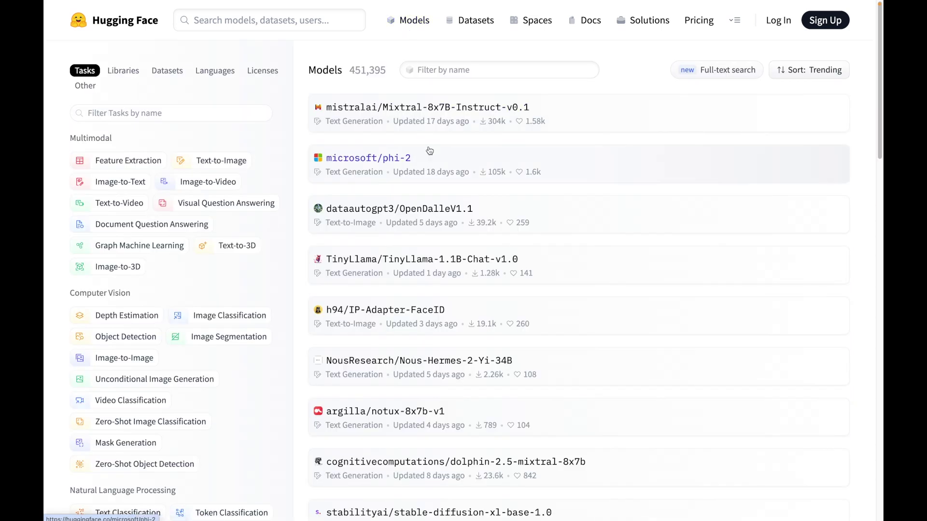
pyautogui.click(797, 68)
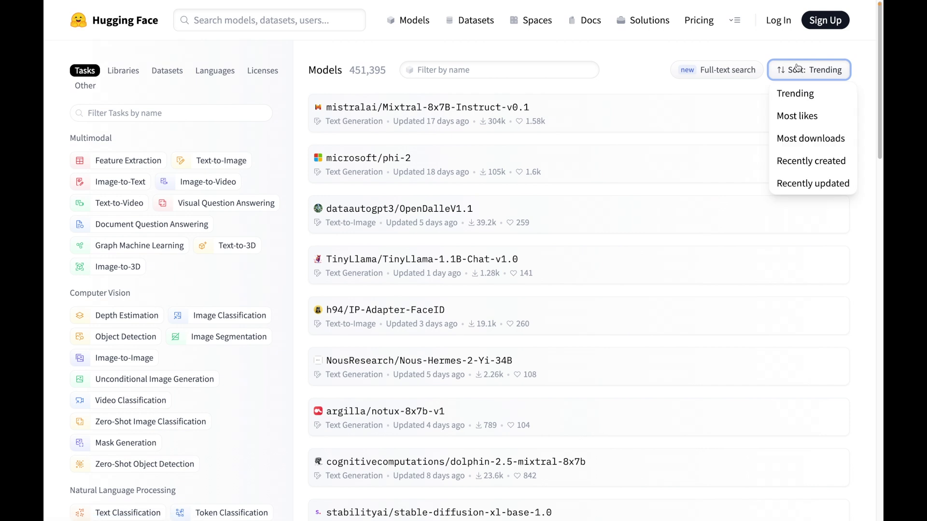
pyautogui.click(795, 92)
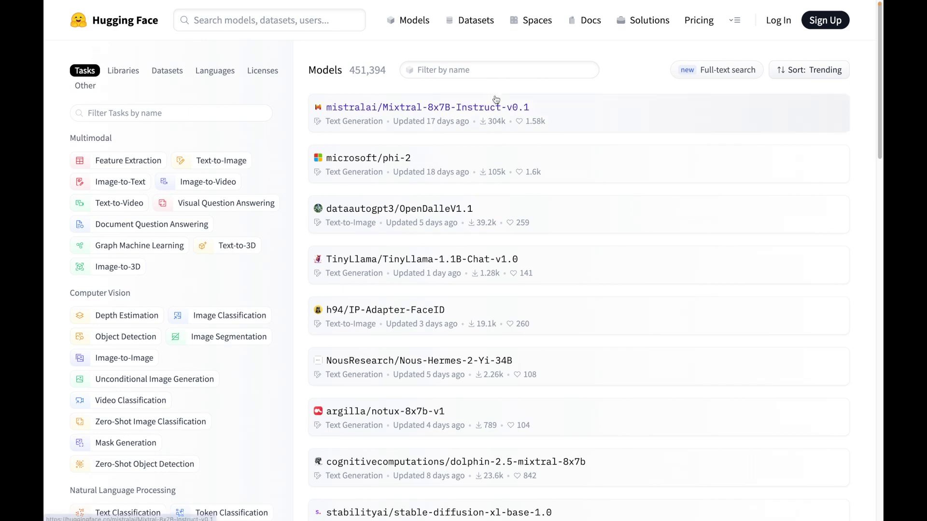
# Step: Inspect the HTML elements behind the microsoft/phi-2 and mistralai/Mixtral-8x7B-Instruct-v0.1 model names in the trending list
pyautogui.scroll(-20, 625, 248)
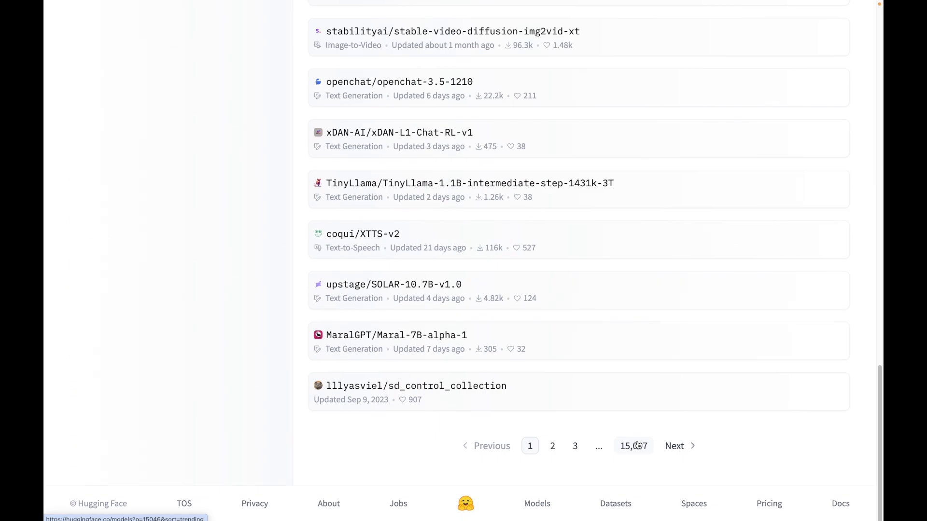
pyautogui.scroll(20, 637, 445)
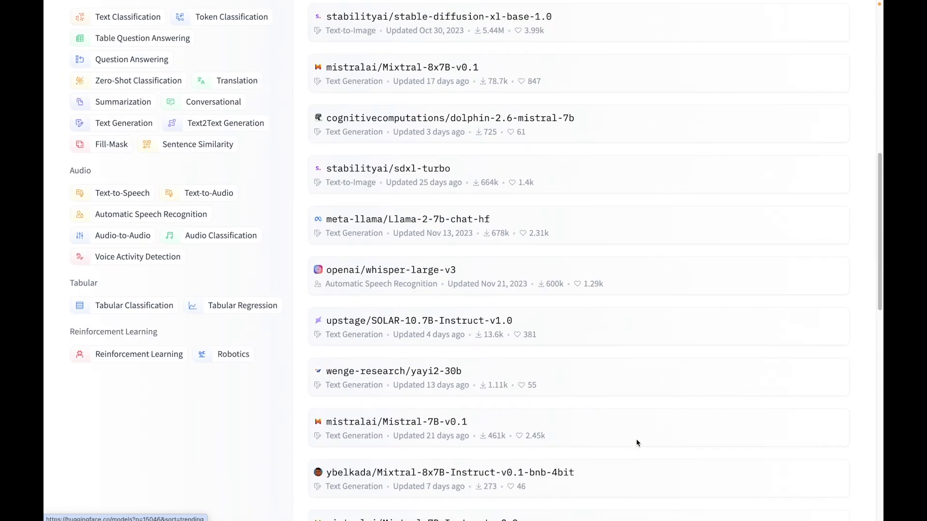
pyautogui.scroll(5, 635, 437)
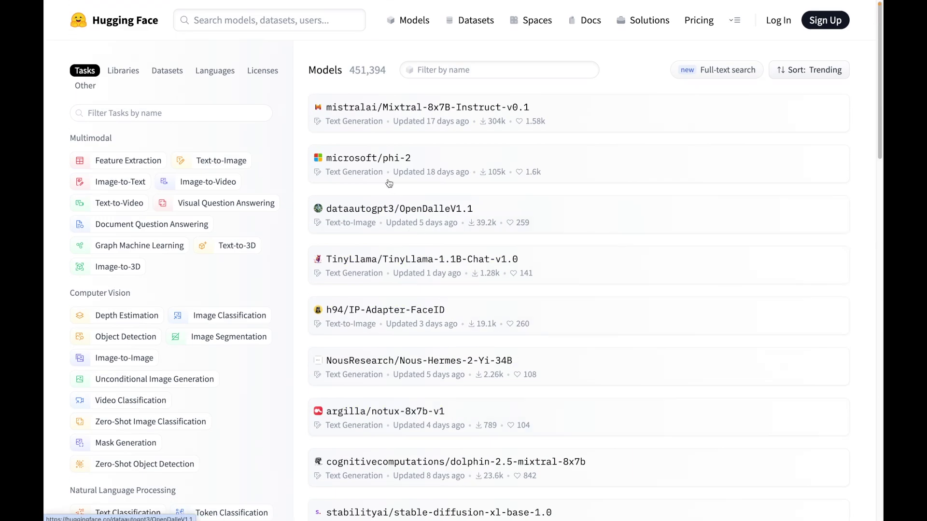
pyautogui.rightClick(377, 158)
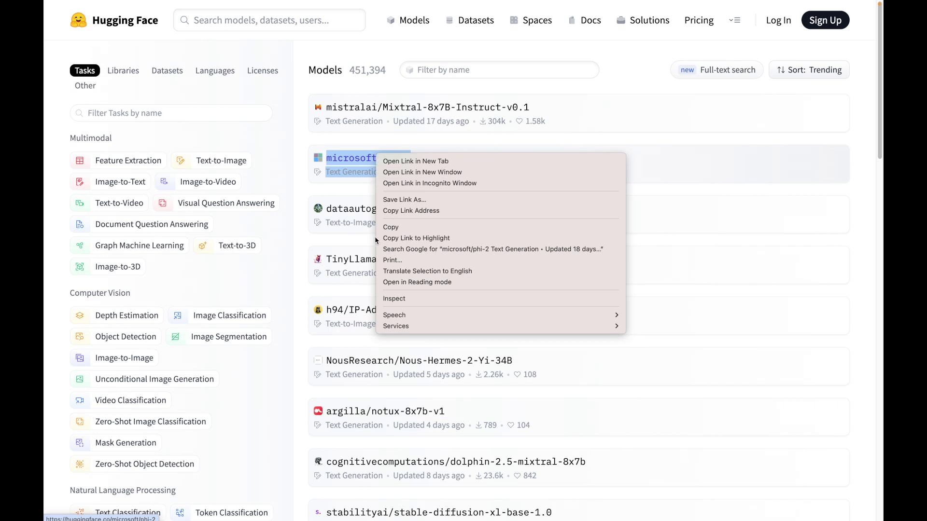
pyautogui.click(394, 299)
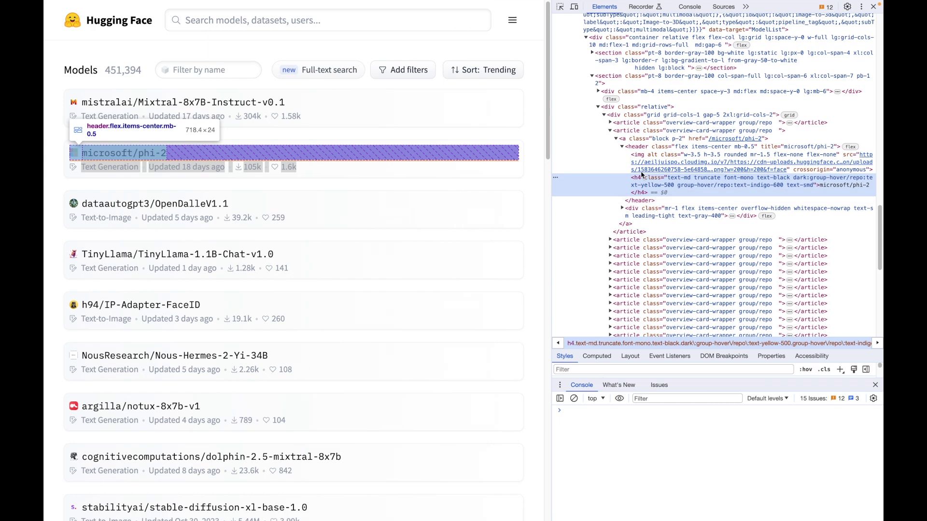
pyautogui.scroll(1, 671, 148)
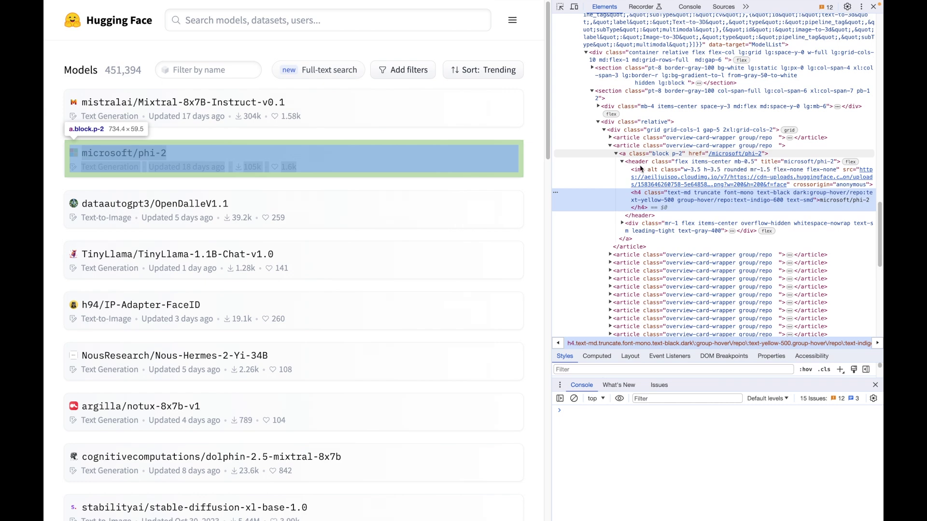
pyautogui.click(232, 102)
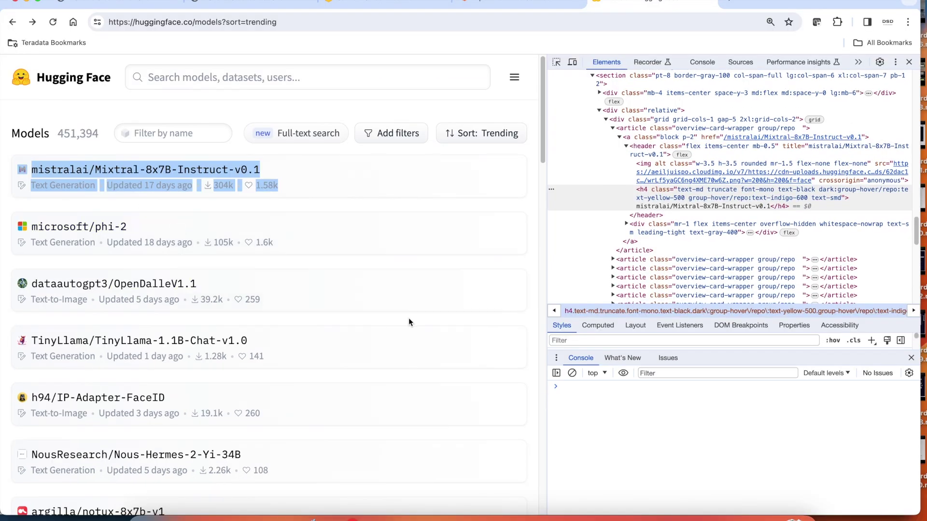
# Step: Go through pages 2 and 3 of the trending models, and select the p=0 URL in the huggingface_url spreadsheet in Excel
pyautogui.scroll(-10, 415, 338)
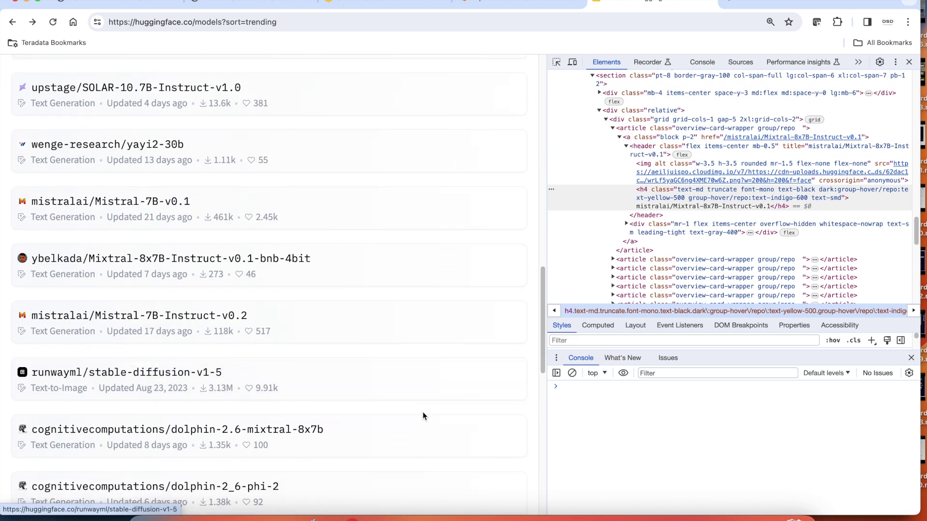
pyautogui.scroll(-10, 420, 415)
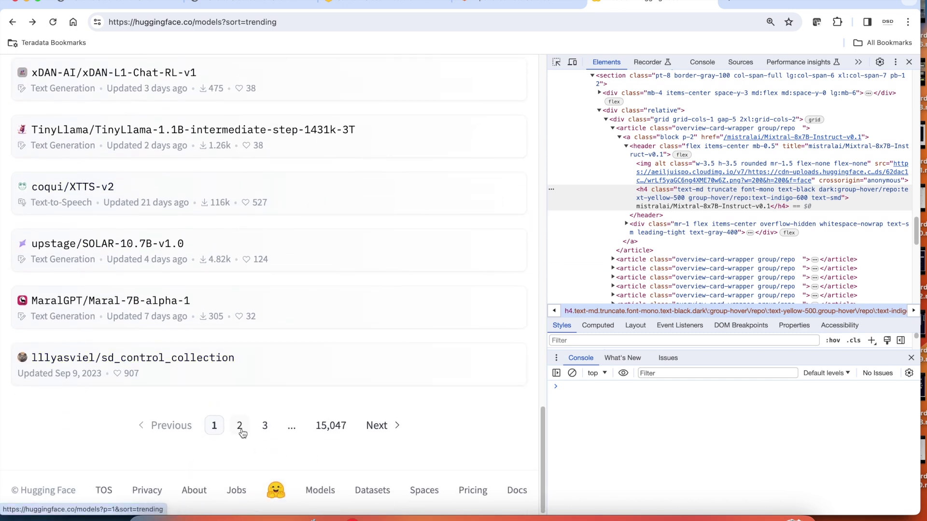
pyautogui.click(242, 431)
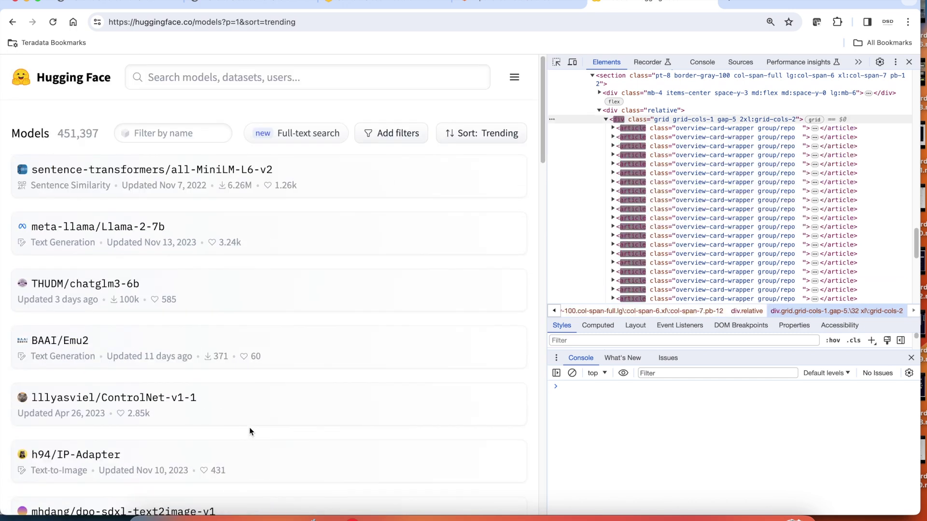
pyautogui.scroll(-20, 251, 430)
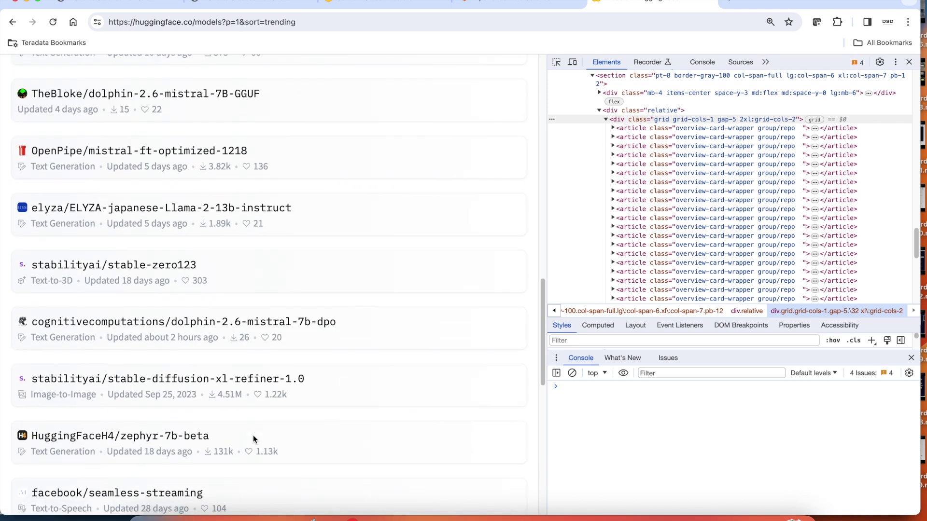
pyautogui.scroll(-15, 253, 435)
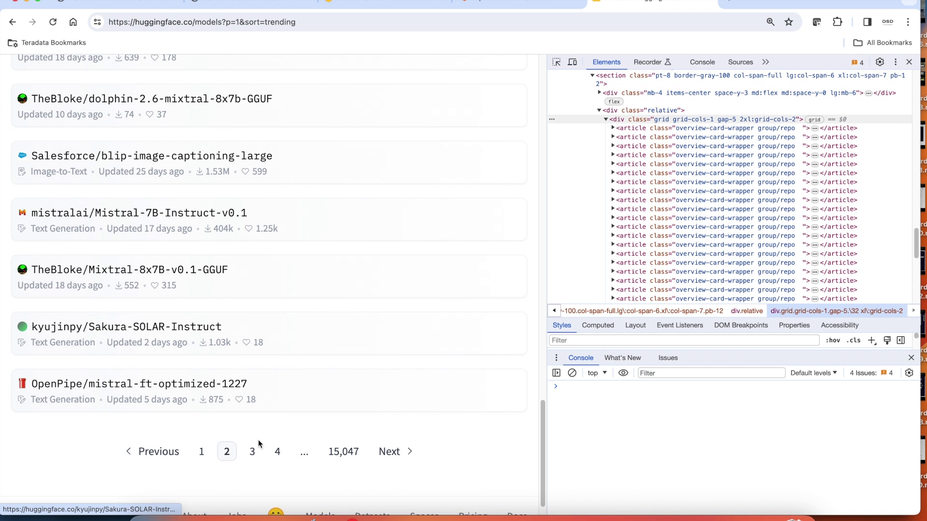
pyautogui.click(252, 452)
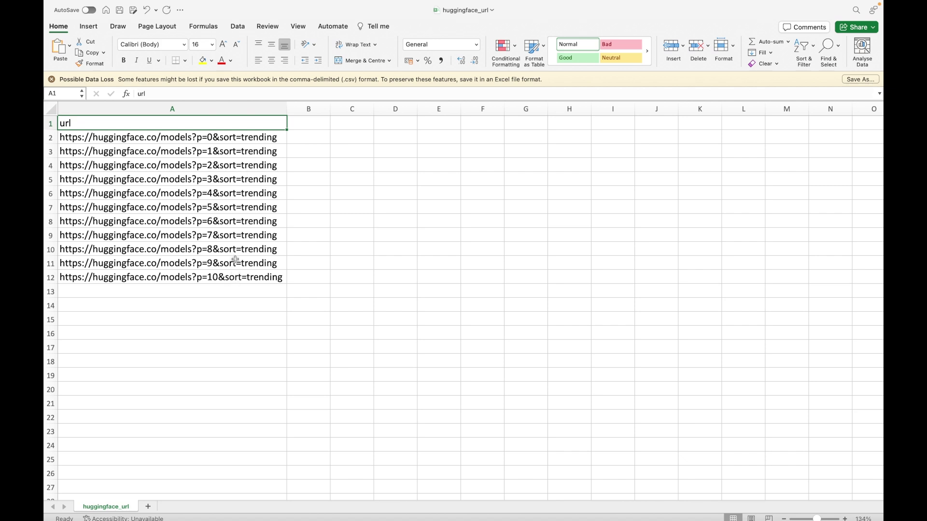
pyautogui.click(210, 138)
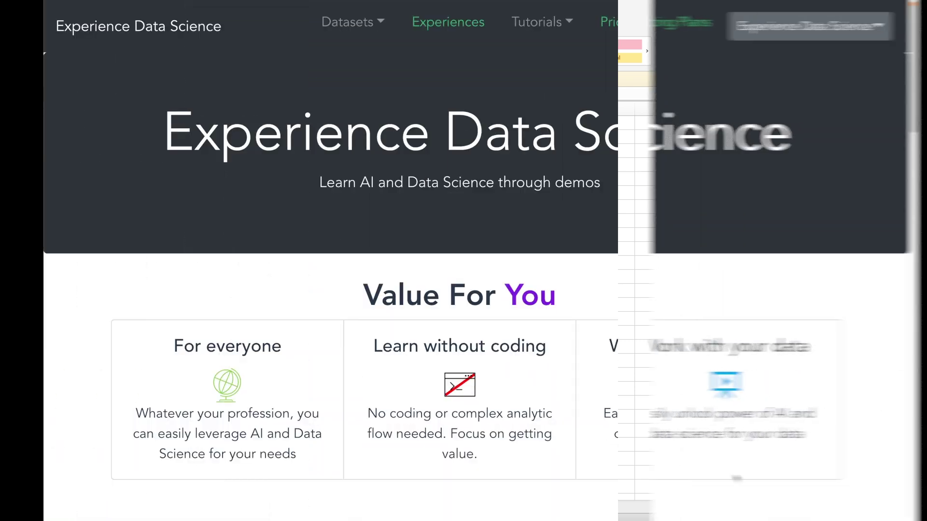
# Step: Switch to the Experience Data Science site and open the hands-on demo of Webscrapping and Text Analytics
pyautogui.scroll(-5, 701, 474)
pyautogui.scroll(-2, 702, 478)
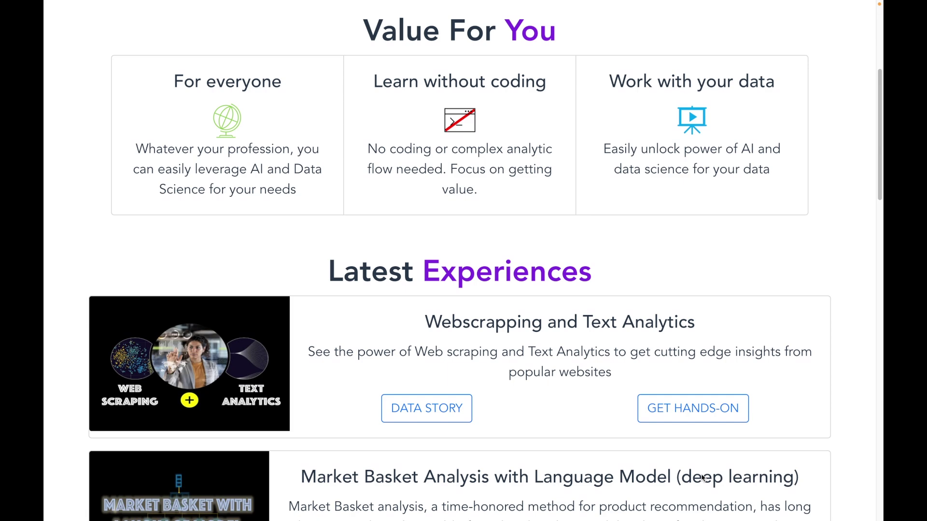
pyautogui.scroll(-1, 702, 478)
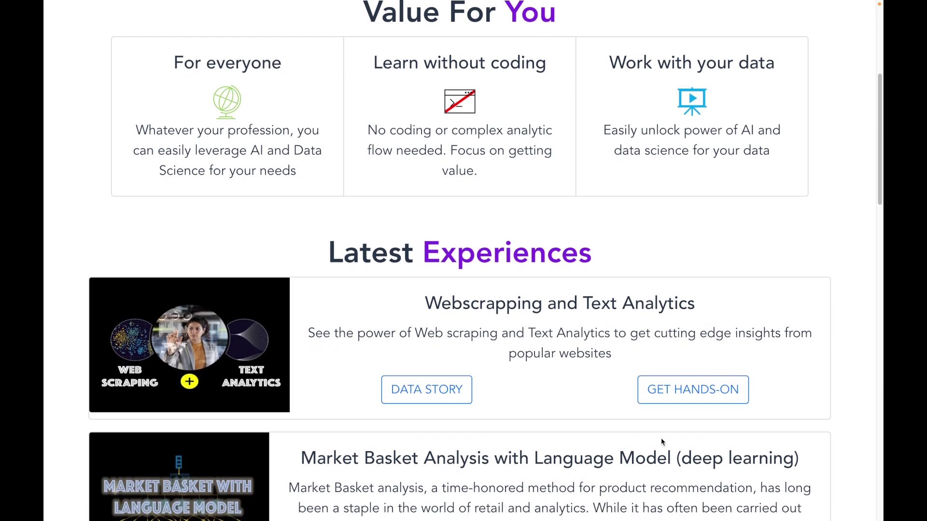
pyautogui.click(664, 392)
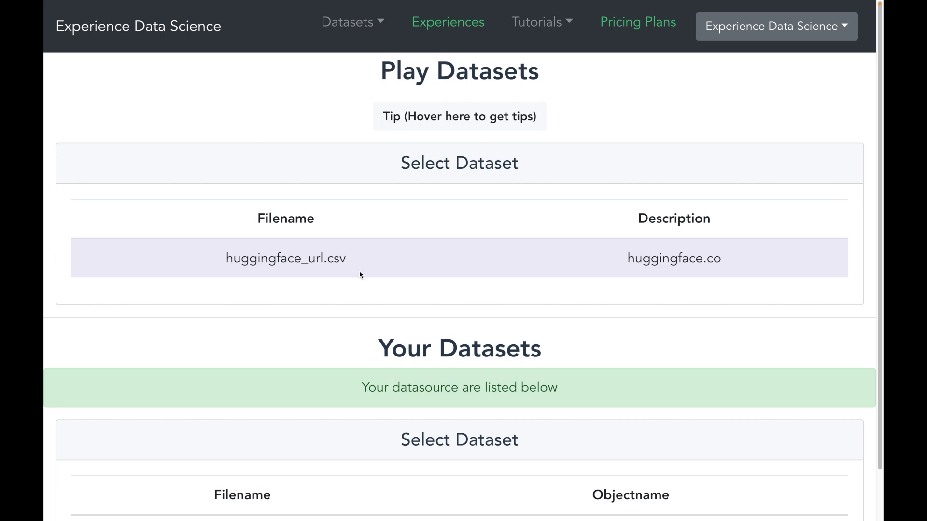
# Step: Add huggingface_url.csv from file as a comma-delimited dataset and check the sample of the uploaded data
pyautogui.scroll(-1, 318, 338)
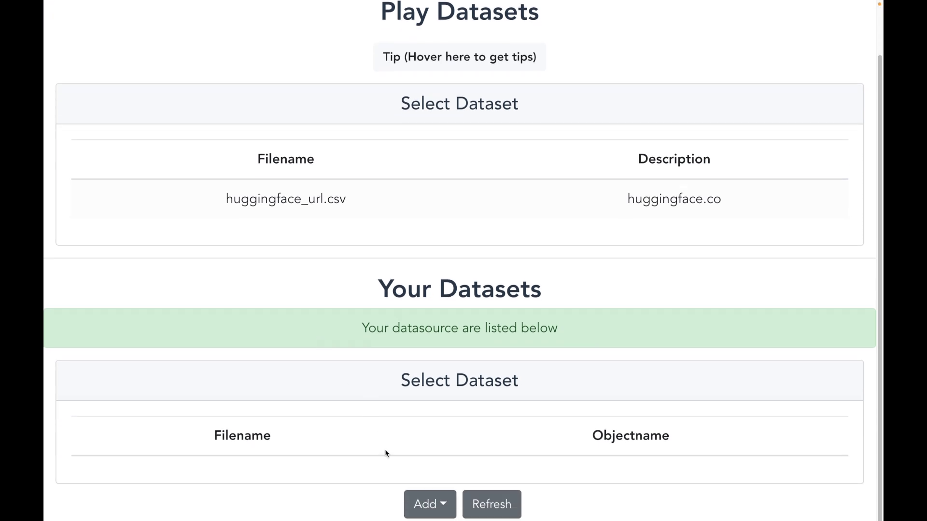
pyautogui.click(447, 505)
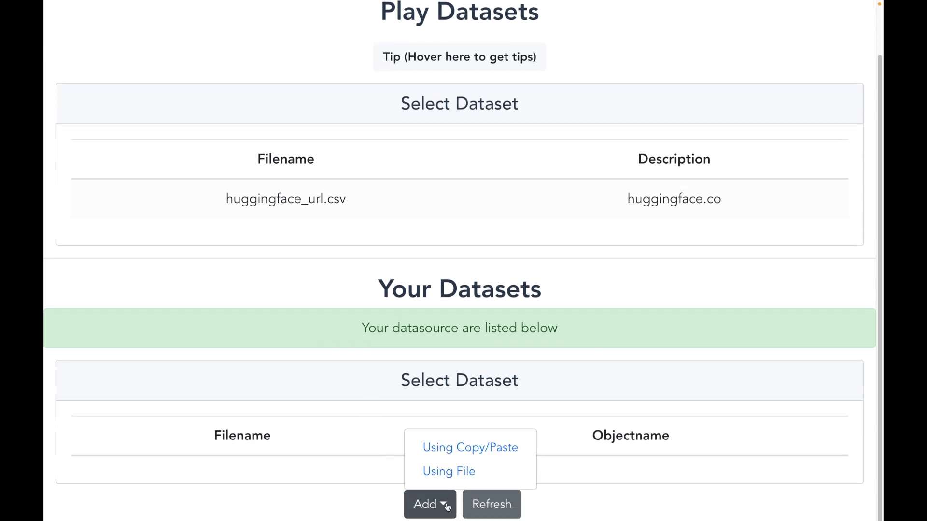
pyautogui.click(449, 474)
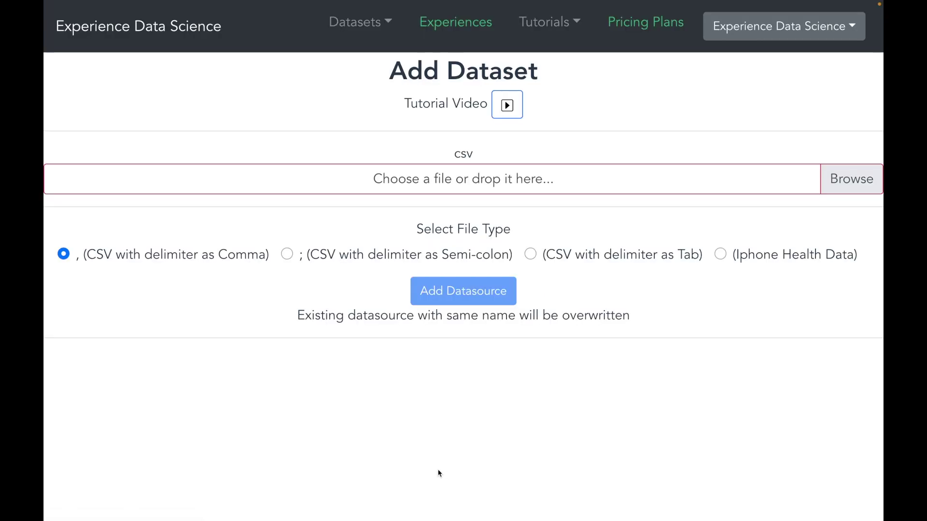
pyautogui.moveTo(436, 468); pyautogui.dragTo(277, 181)
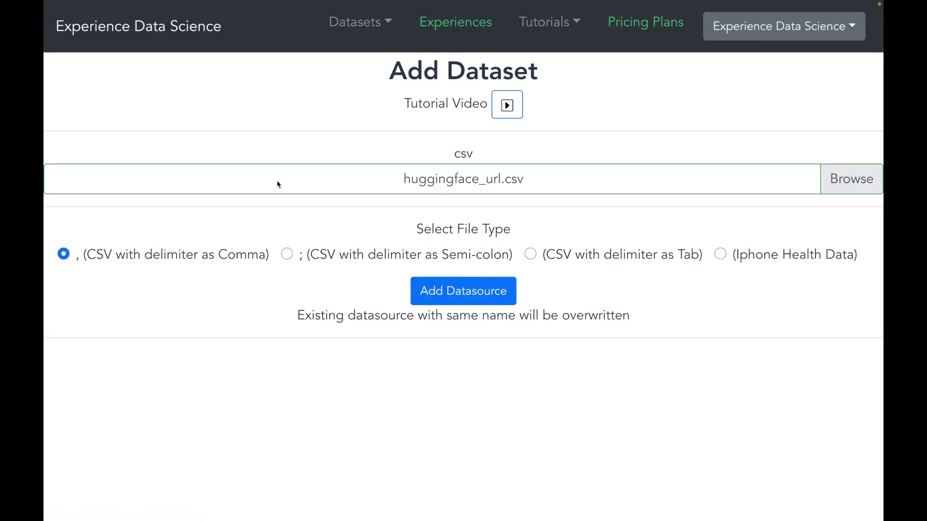
pyautogui.click(434, 298)
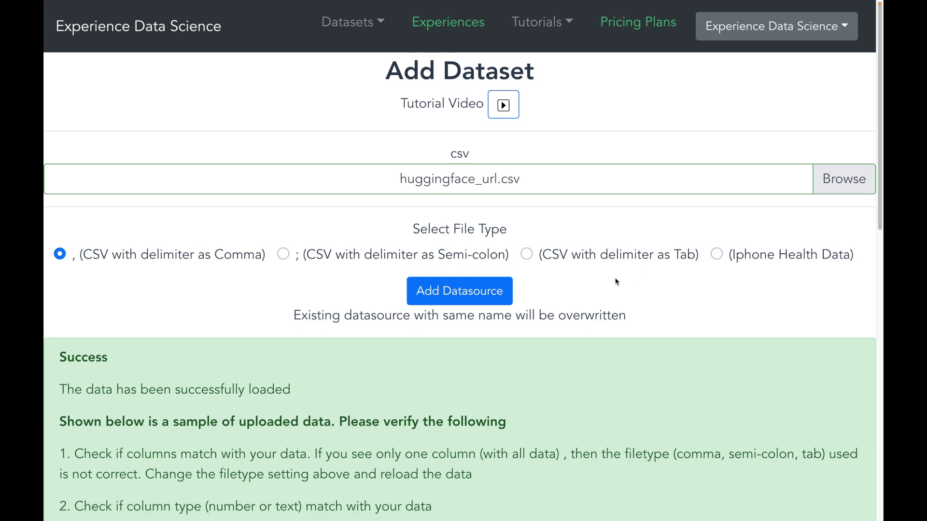
pyautogui.scroll(-9, 617, 282)
pyautogui.scroll(9, 616, 281)
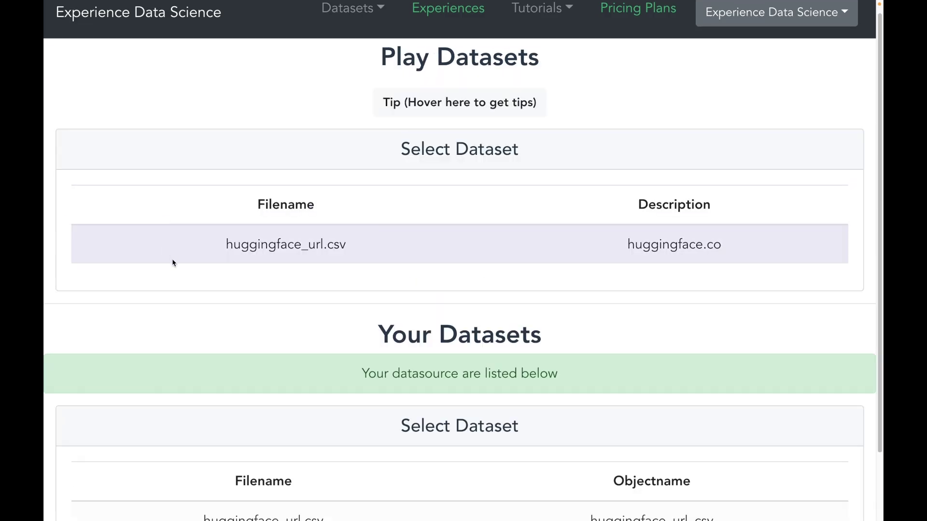
# Step: Open the analytics for the uploaded huggingface_url.csv under Your Datasets and go to 1. Data Display (Start here)
pyautogui.scroll(-2, 201, 292)
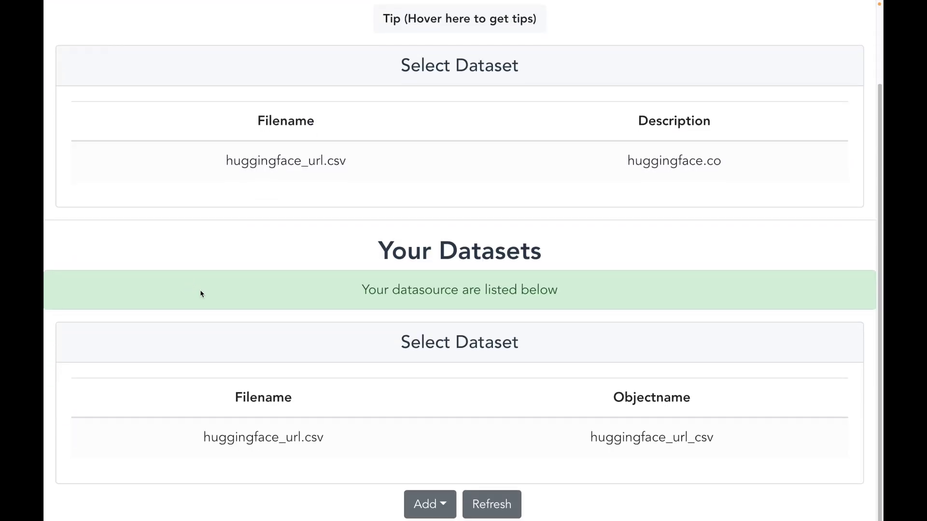
pyautogui.click(265, 431)
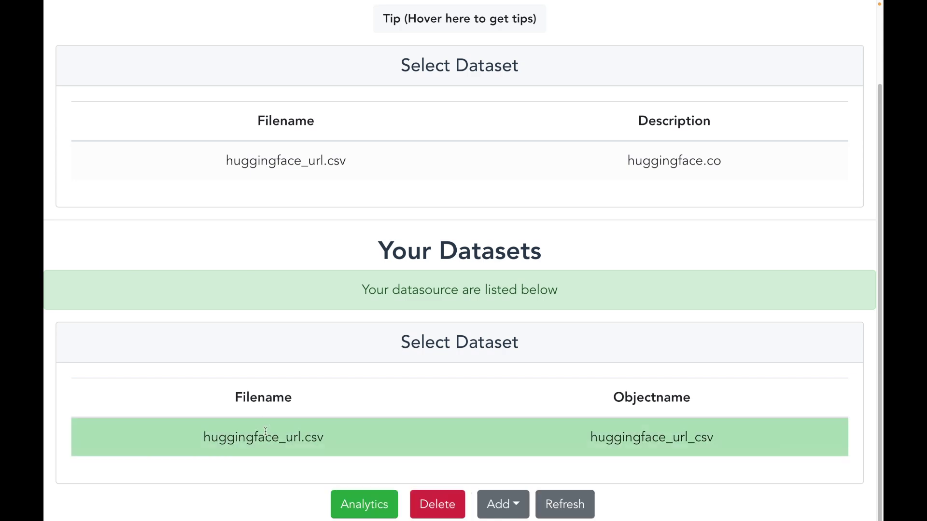
pyautogui.click(356, 505)
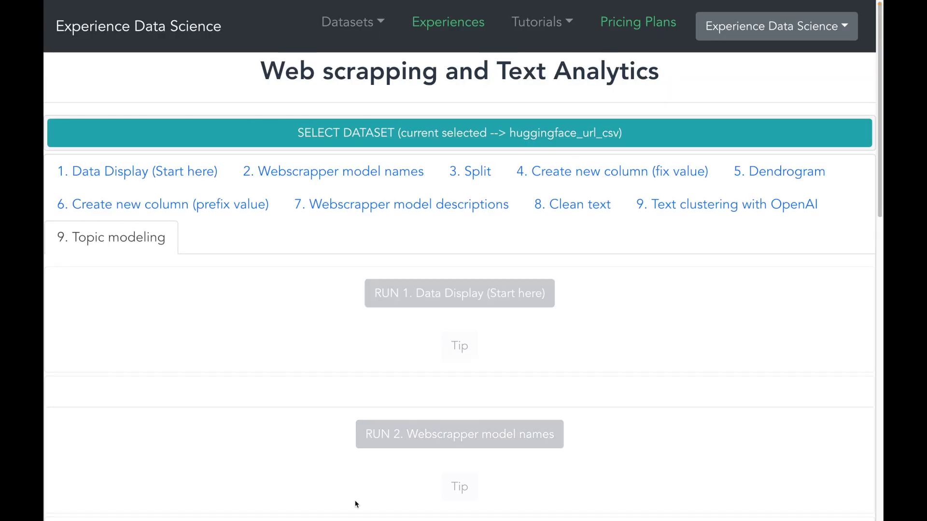
pyautogui.click(175, 181)
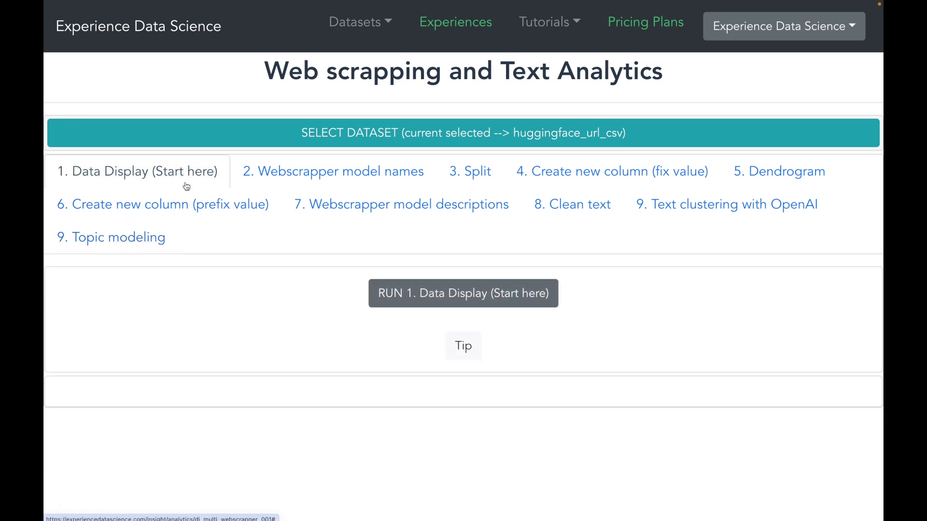
# Step: Open the run settings of 1. Data Display and choose 10 records with all columns selected
pyautogui.click(402, 300)
pyautogui.click(404, 291)
pyautogui.scroll(-2, 407, 296)
pyautogui.scroll(-2, 407, 296)
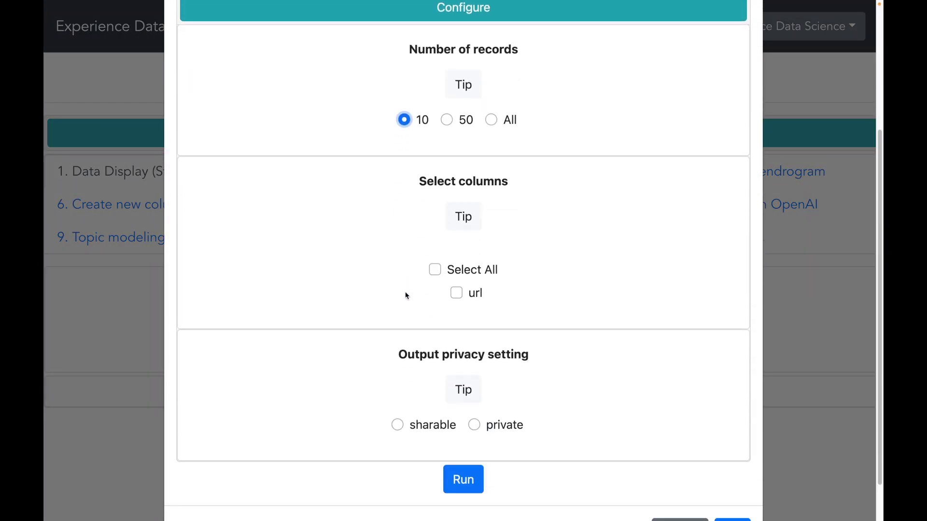
pyautogui.click(438, 273)
pyautogui.scroll(-2, 406, 291)
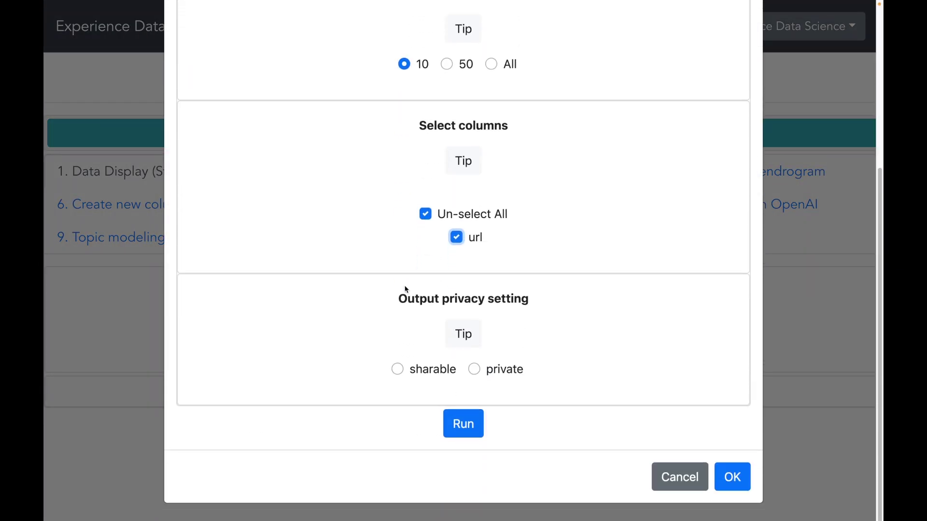
# Step: Run the data display with sharable output and accept the resulting URL table
pyautogui.click(399, 369)
pyautogui.click(448, 425)
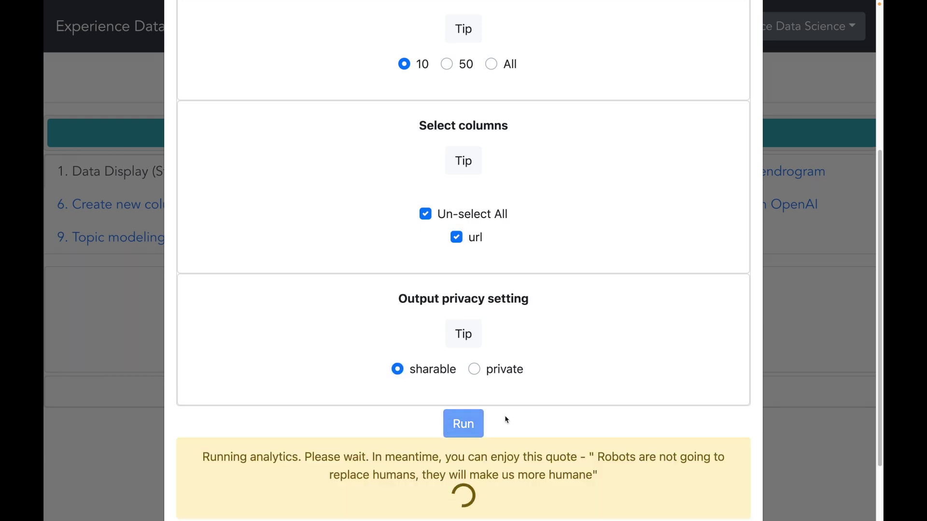
pyautogui.scroll(-10, 756, 416)
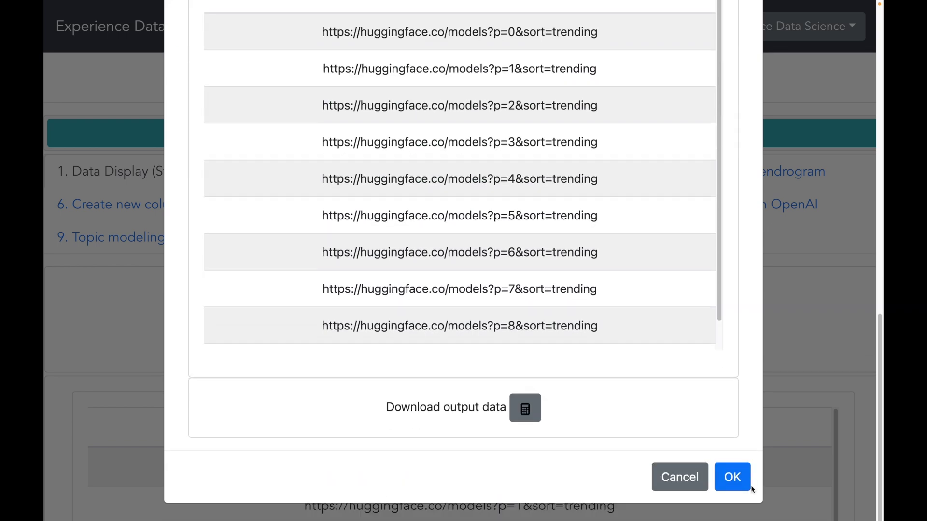
pyautogui.click(744, 480)
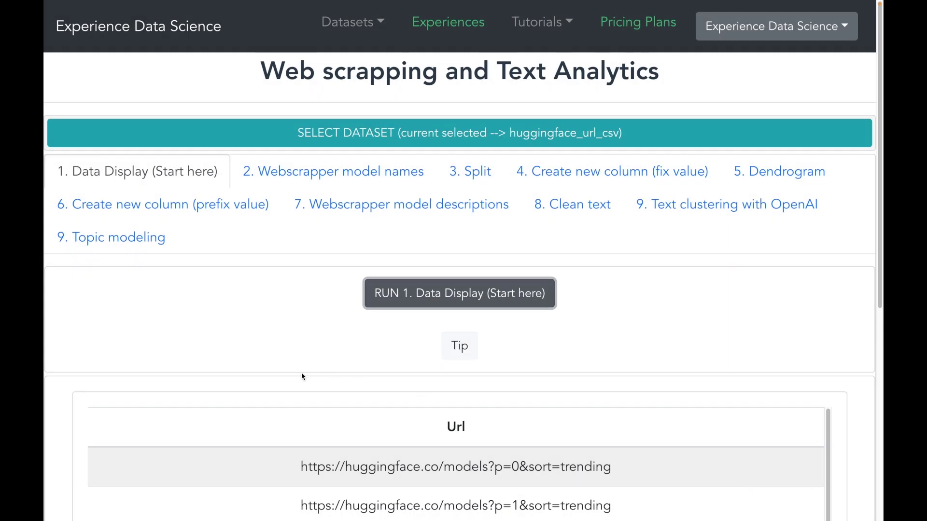
pyautogui.scroll(-1, 327, 379)
pyautogui.moveTo(300, 392); pyautogui.dragTo(653, 393)
pyautogui.click(654, 397)
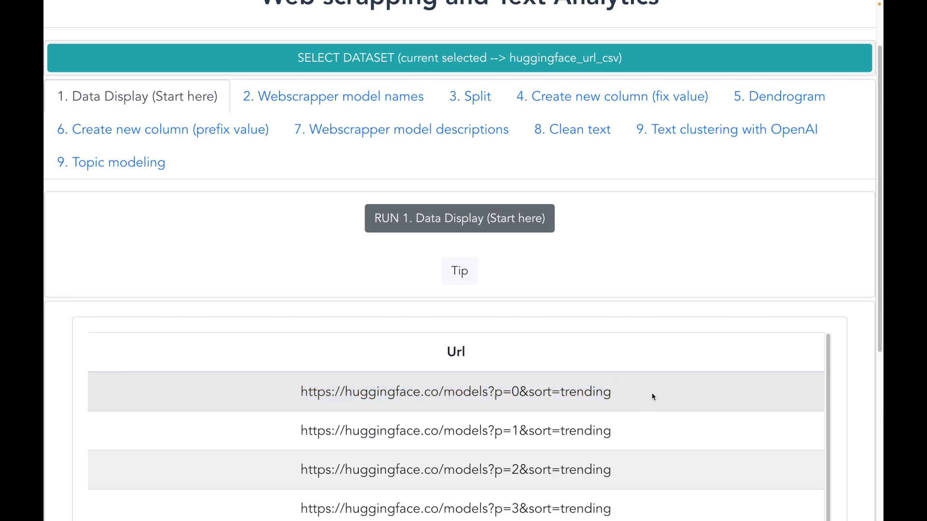
# Step: Open the run settings of 2. Webscrapper model names, choose url as the URL column and set the tag name to a
pyautogui.scroll(2, 294, 180)
pyautogui.click(294, 180)
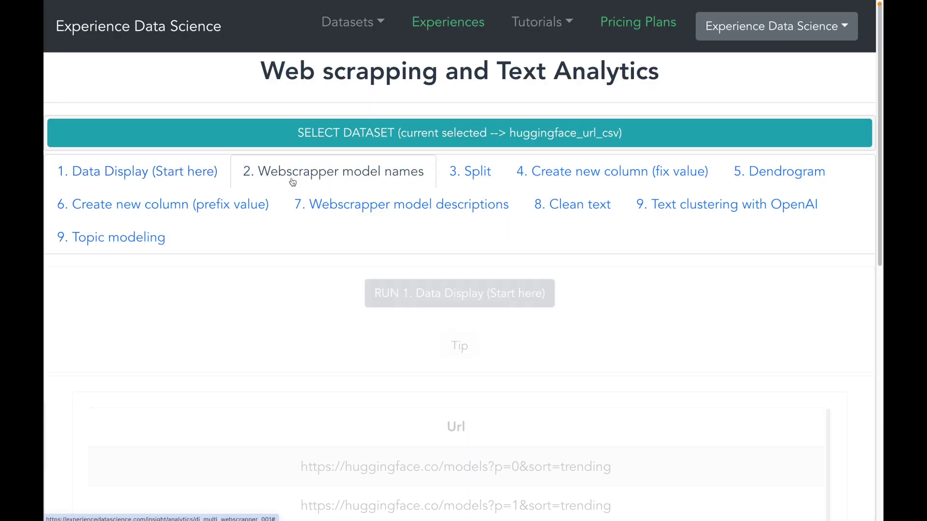
pyautogui.click(406, 300)
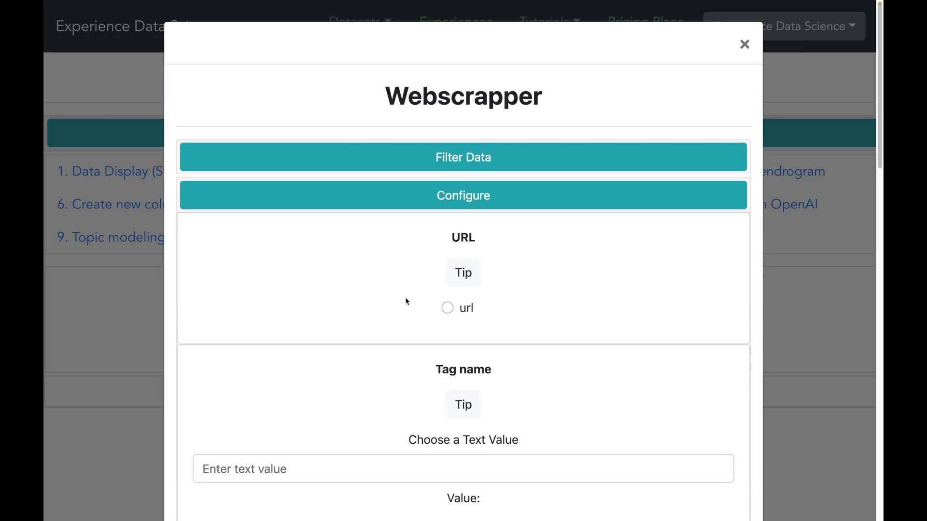
pyautogui.click(447, 308)
pyautogui.scroll(-3, 449, 307)
pyautogui.click(389, 318)
pyautogui.write('a')
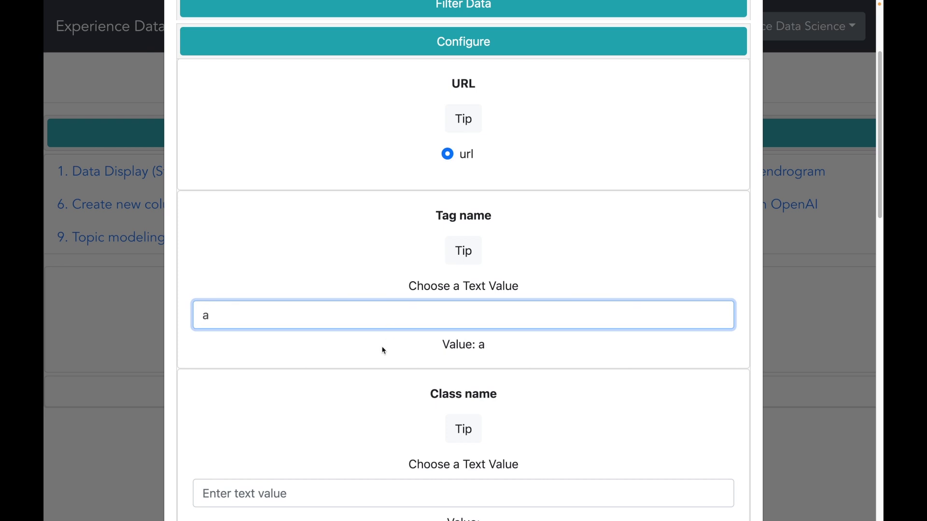
# Step: Set the webscrapper's class name to block p-2 and its attribute name to href
pyautogui.scroll(-3, 383, 349)
pyautogui.click(352, 348)
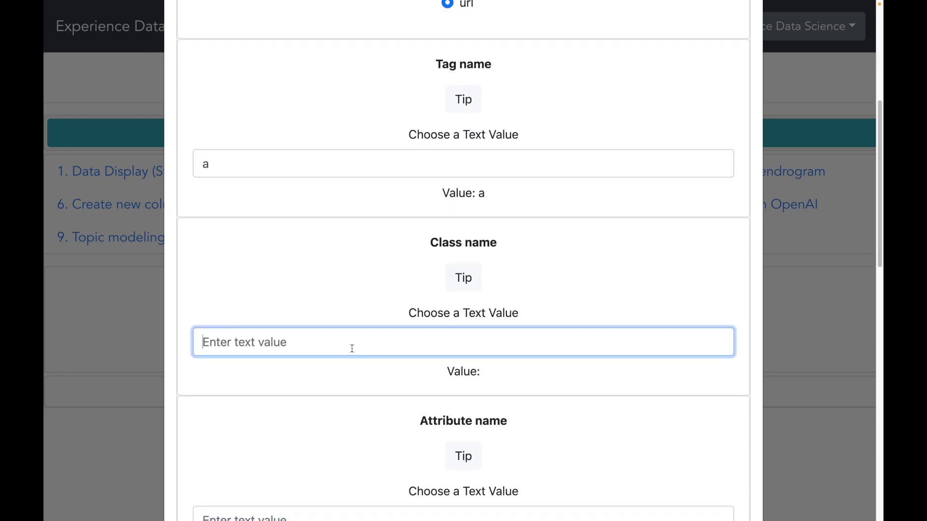
pyautogui.write('bl')
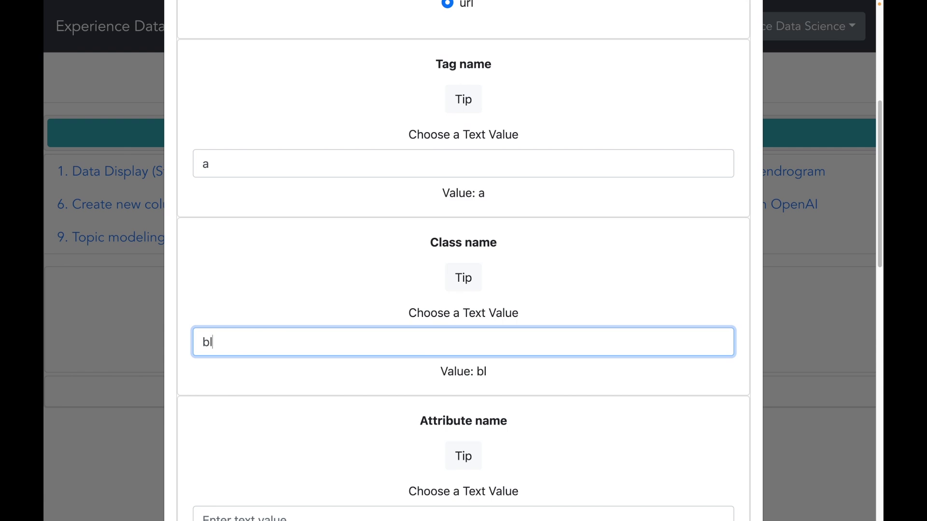
pyautogui.write('ock p-2')
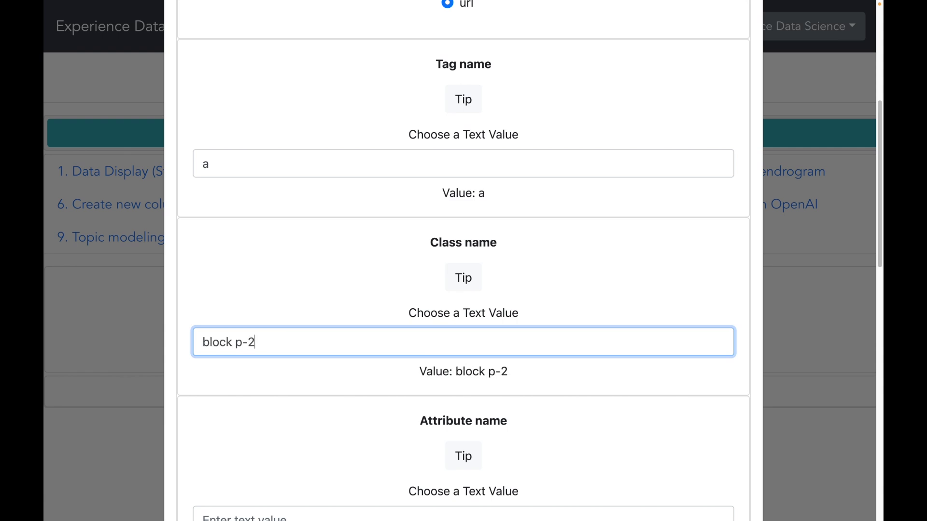
pyautogui.scroll(-4, 338, 367)
pyautogui.click(322, 350)
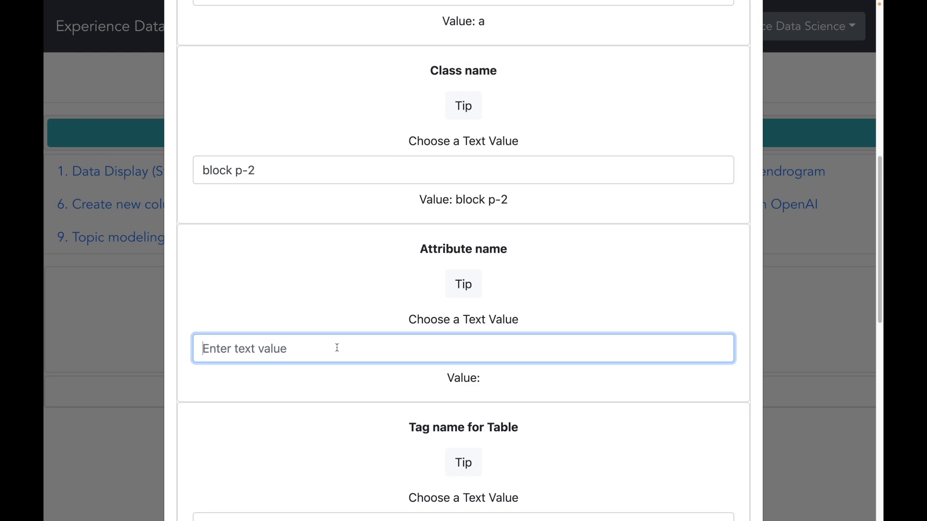
pyautogui.write('href')
pyautogui.scroll(-3, 333, 377)
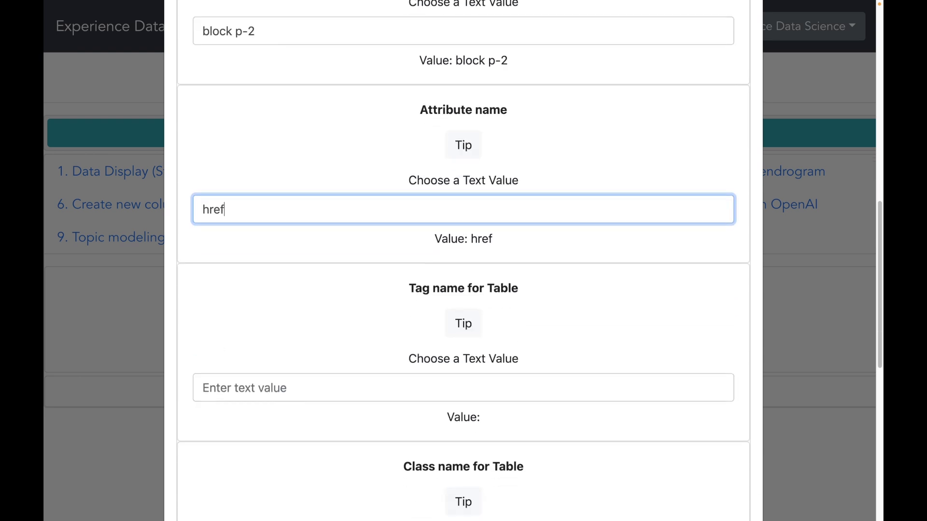
# Step: Set both the tag name for table and the class name for table to none
pyautogui.click(330, 382)
pyautogui.write('none')
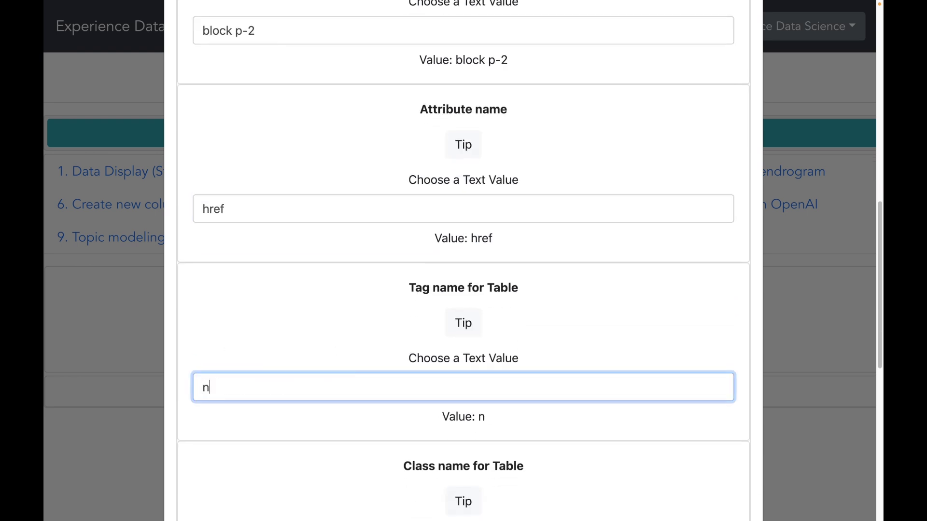
pyautogui.scroll(-4, 329, 383)
pyautogui.click(331, 382)
pyautogui.write('none')
pyautogui.scroll(-1, 330, 382)
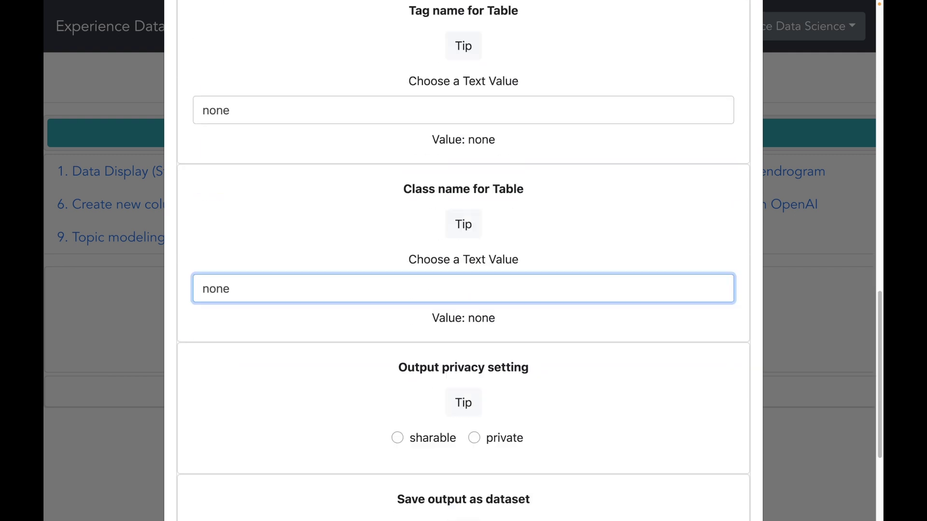
# Step: Run the webscrapper with sharable output saved as a dataset, and accept the scraped results
pyautogui.scroll(-4, 362, 379)
pyautogui.click(395, 332)
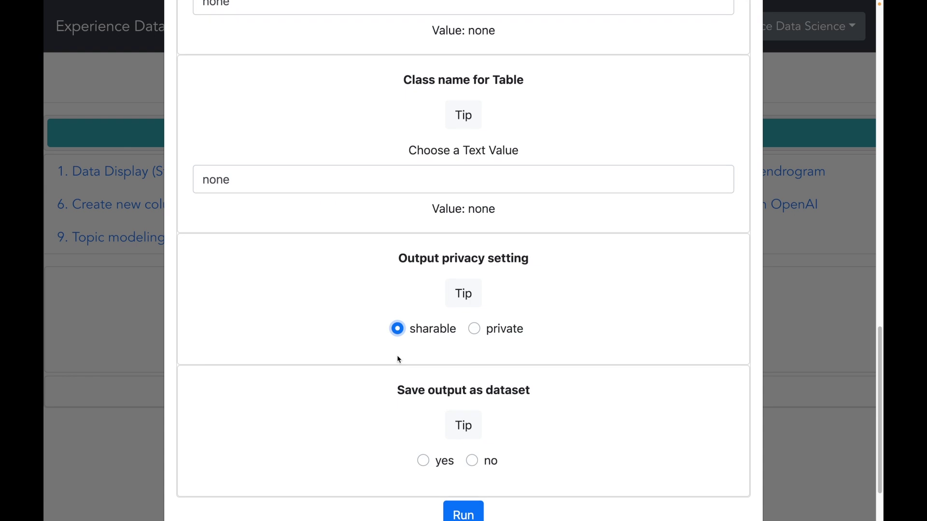
pyautogui.scroll(-1, 399, 359)
pyautogui.click(423, 445)
pyautogui.scroll(-2, 399, 433)
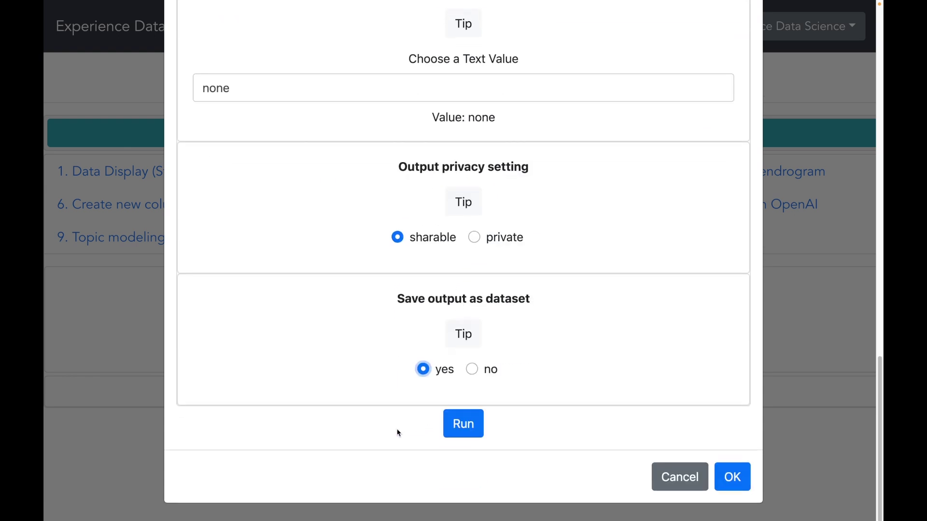
pyautogui.click(473, 435)
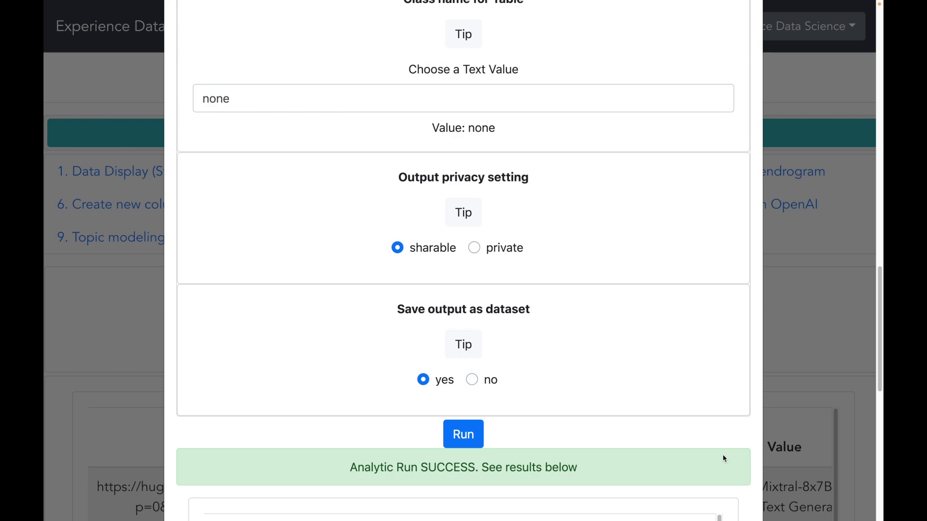
pyautogui.scroll(-3, 723, 459)
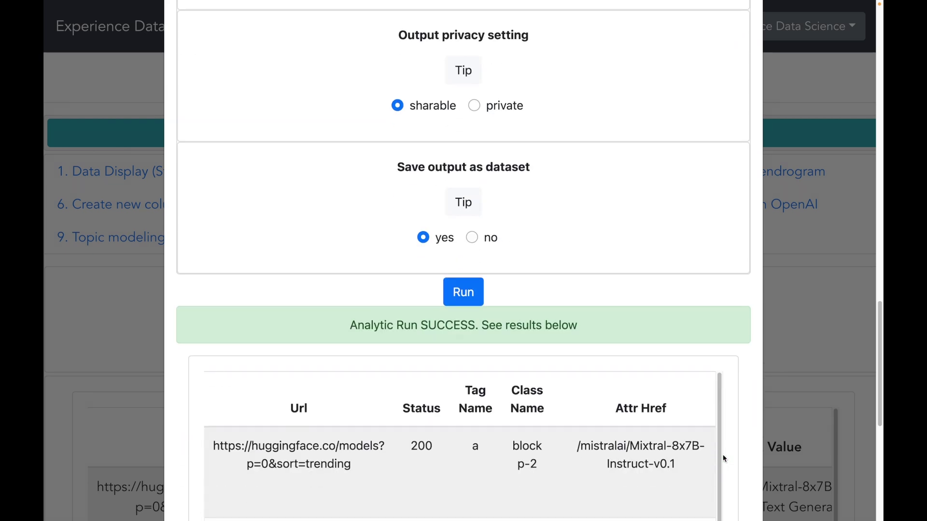
pyautogui.scroll(-6, 739, 467)
pyautogui.scroll(-3, 739, 466)
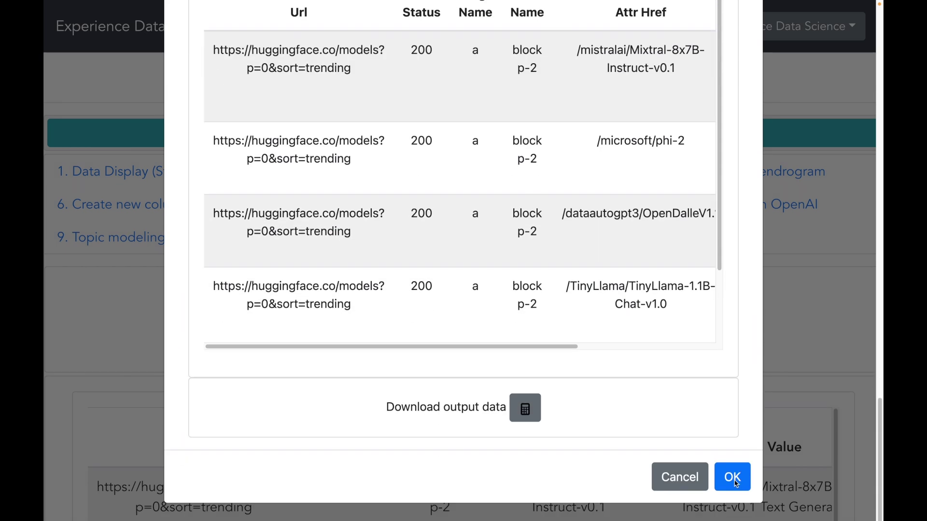
pyautogui.click(732, 477)
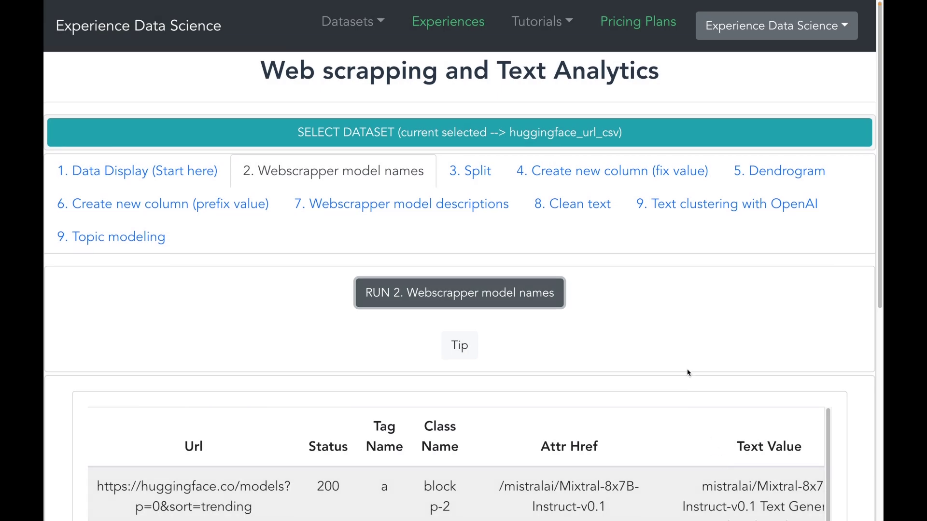
# Step: Examine the first scraped row's URL, status, tag name, class name, Attr Href and Text Value
pyautogui.scroll(-2, 688, 372)
pyautogui.scroll(-3, 688, 373)
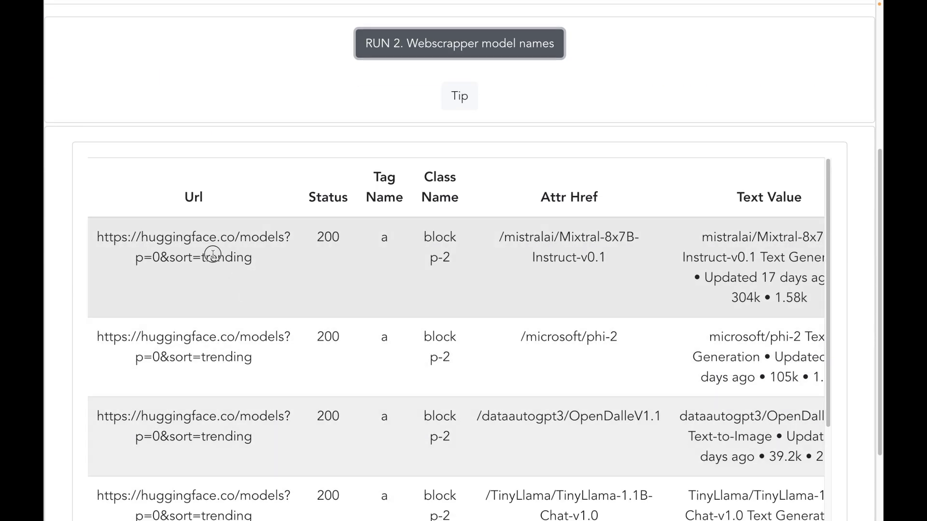
pyautogui.moveTo(211, 255); pyautogui.dragTo(233, 256)
pyautogui.doubleClick(327, 238)
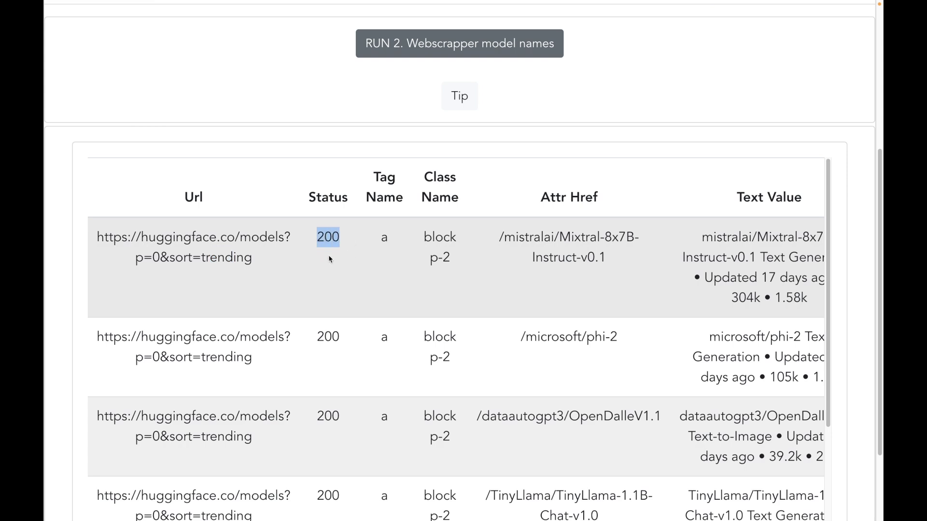
pyautogui.doubleClick(382, 241)
pyautogui.moveTo(424, 242); pyautogui.dragTo(462, 235)
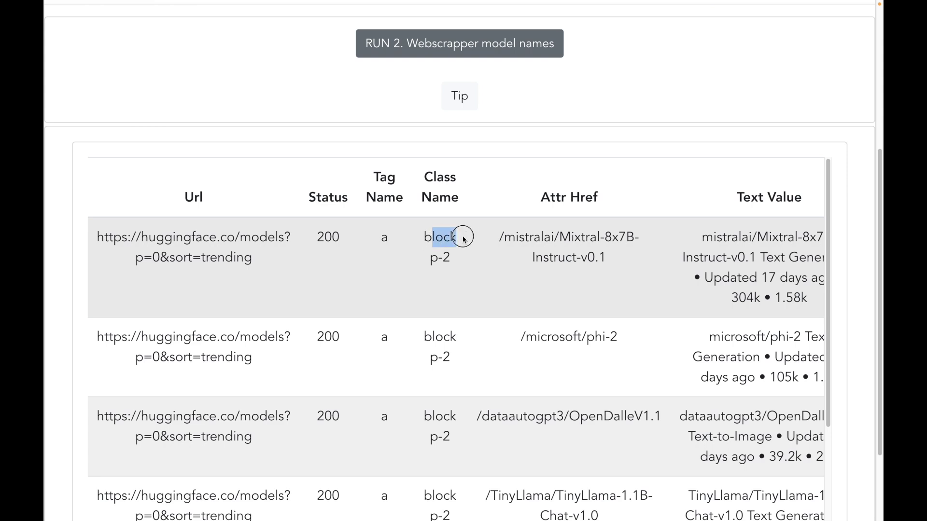
pyautogui.moveTo(519, 237); pyautogui.dragTo(602, 234)
pyautogui.moveTo(702, 237); pyautogui.dragTo(751, 237)
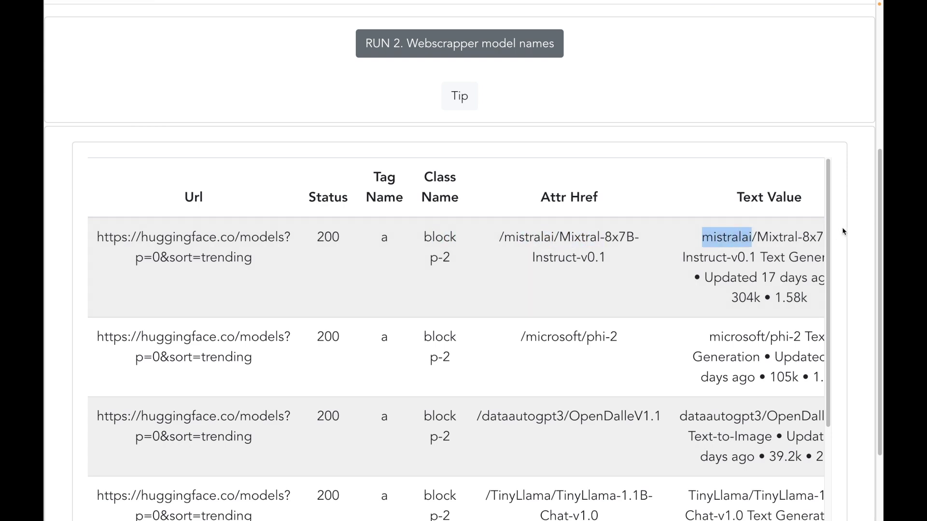
# Step: Download the scraped output data and look through all its rows in Excel
pyautogui.scroll(-2, 869, 333)
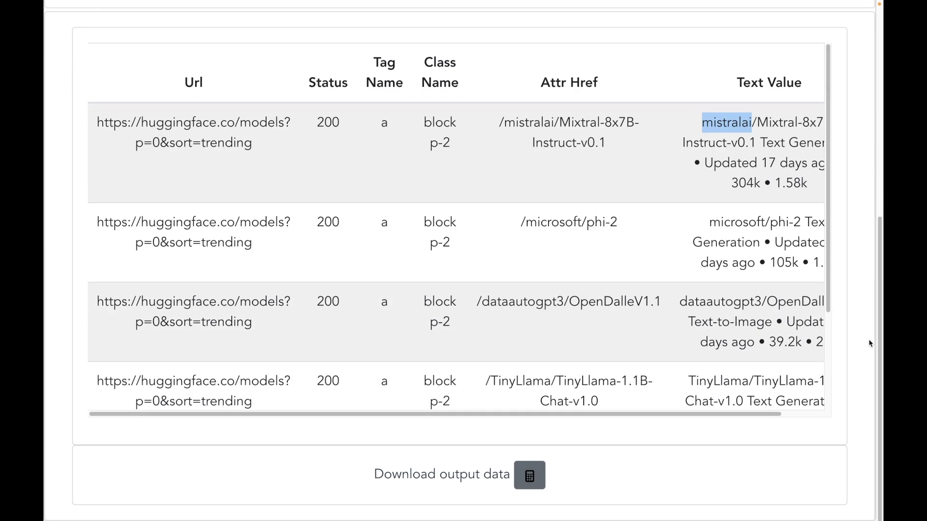
pyautogui.click(529, 485)
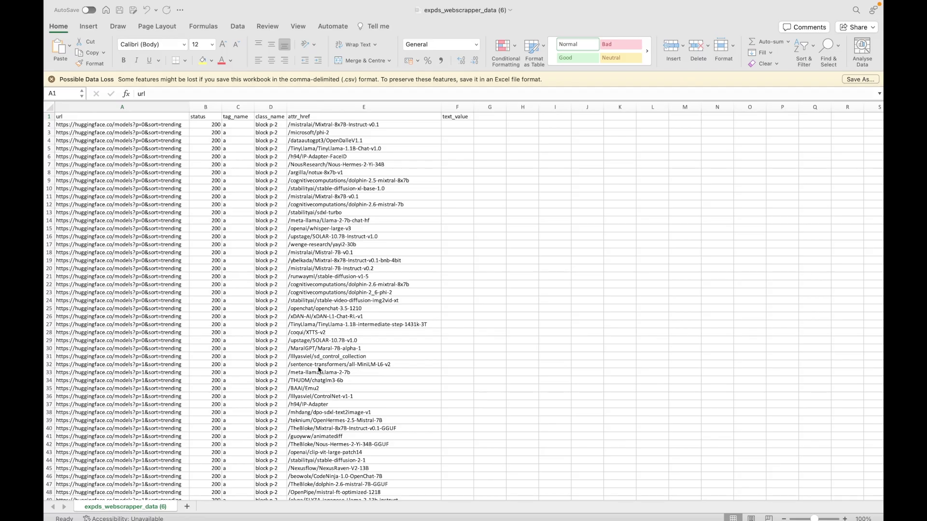
pyautogui.scroll(-10, 319, 369)
pyautogui.scroll(-20, 319, 370)
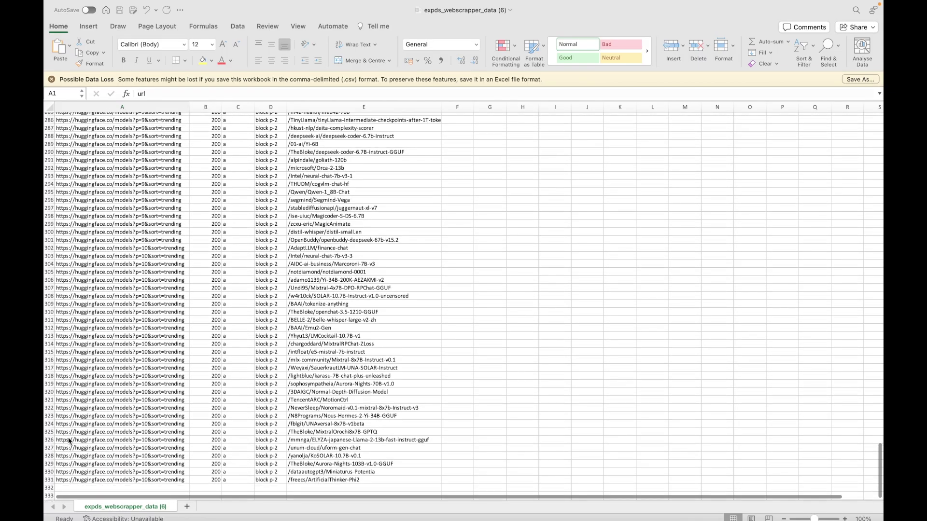
# Step: Return to the browser results and examine the company and model name parts of the first row's Attr Href value
pyautogui.scroll(1, 69, 440)
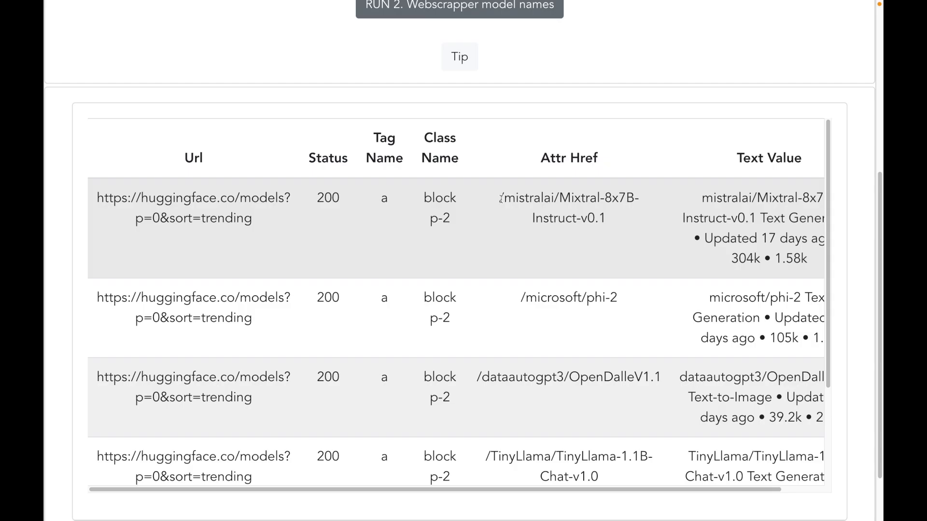
pyautogui.moveTo(499, 198); pyautogui.dragTo(564, 199)
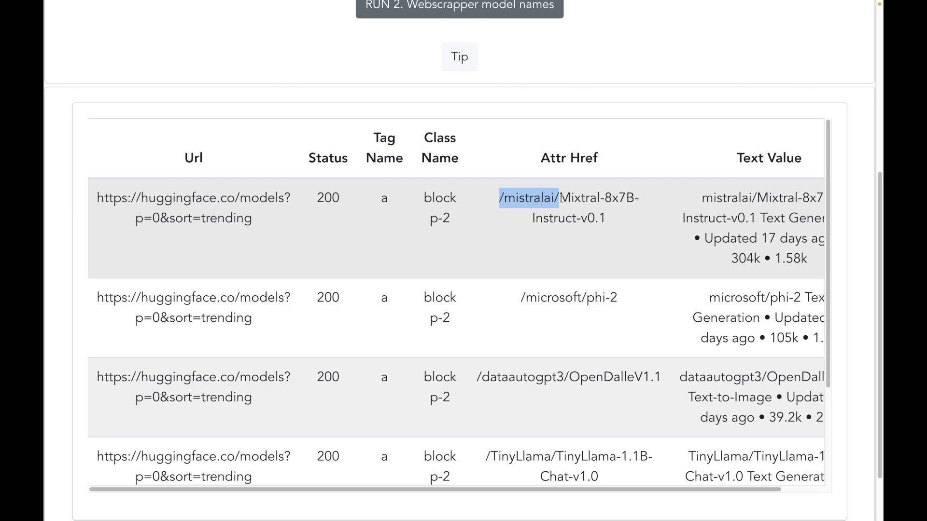
pyautogui.moveTo(560, 198); pyautogui.dragTo(615, 231)
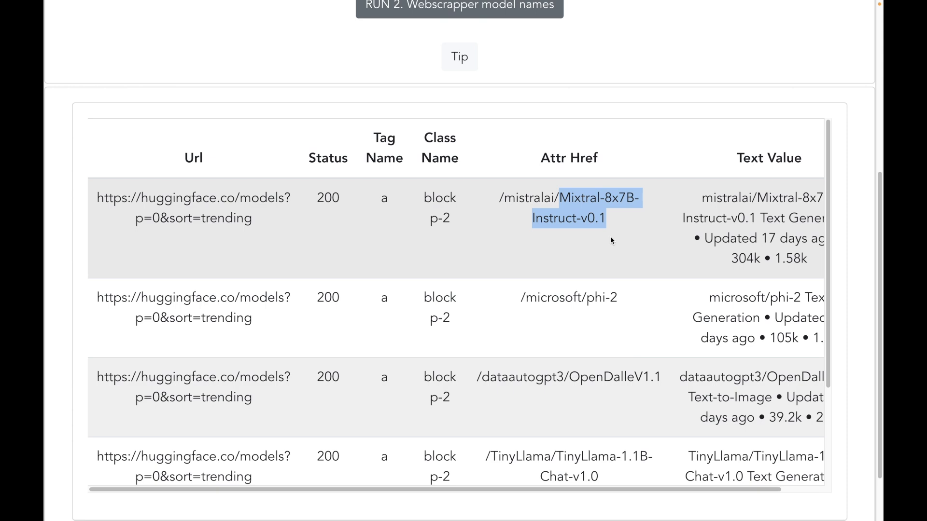
pyautogui.click(612, 240)
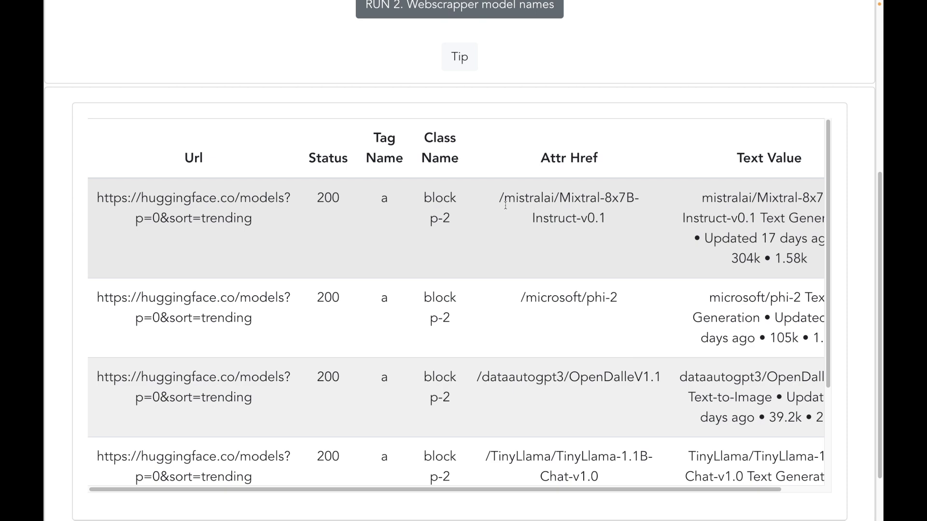
pyautogui.moveTo(501, 200); pyautogui.dragTo(620, 229)
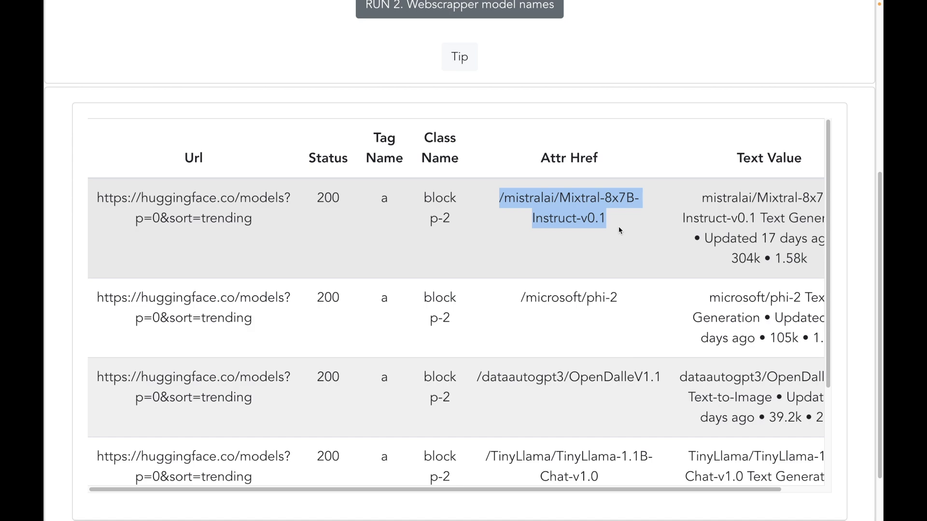
pyautogui.scroll(6, 620, 228)
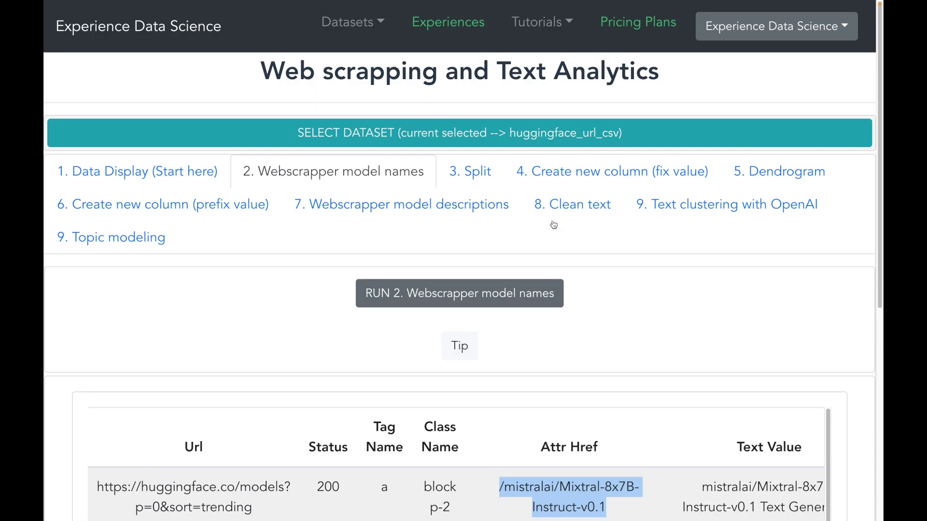
# Step: Go to the Split stage, refresh the dataset list and select huggingface_url_csv_output_webscrapper as the current dataset
pyautogui.click(483, 178)
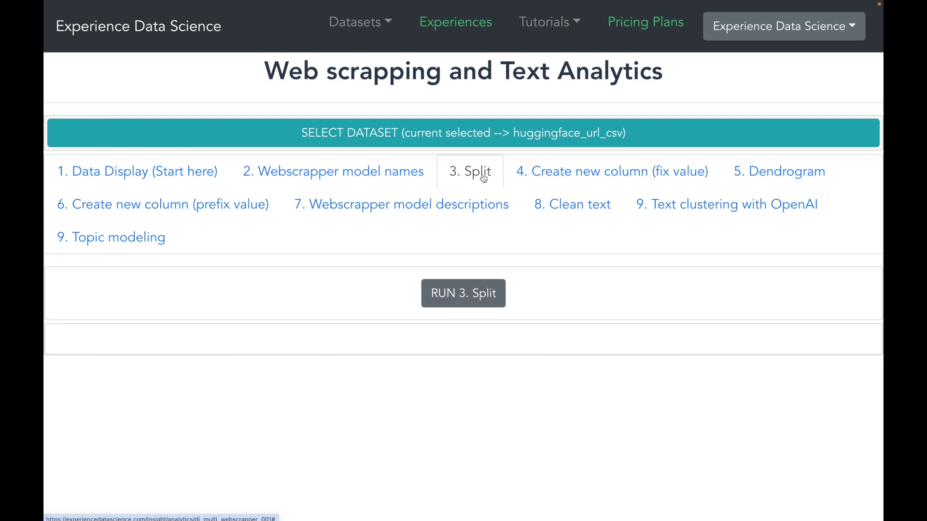
pyautogui.click(495, 133)
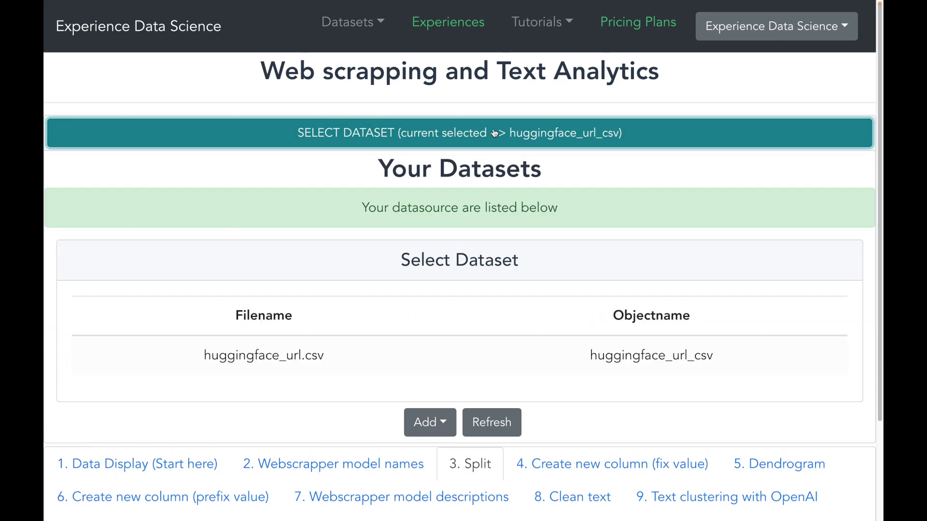
pyautogui.click(480, 418)
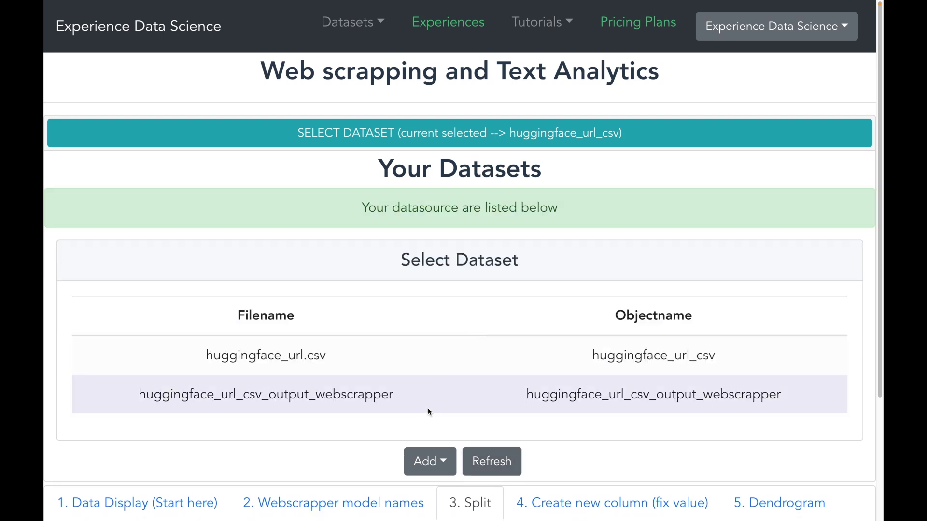
pyautogui.click(428, 408)
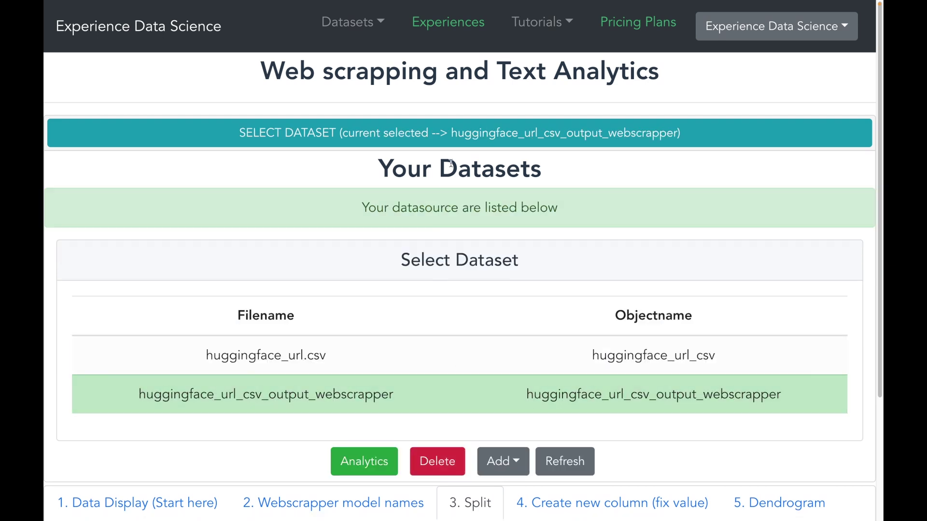
pyautogui.click(445, 135)
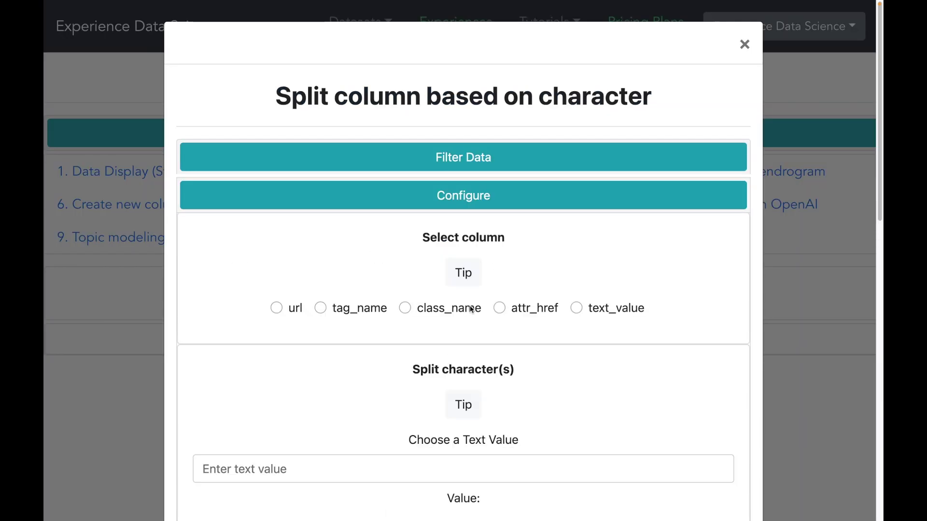
# Step: Configure the split on the attr_href column with split character "/", a maximum of 3 splits and filler character "_"
pyautogui.scroll(-2, 492, 295)
pyautogui.click(501, 258)
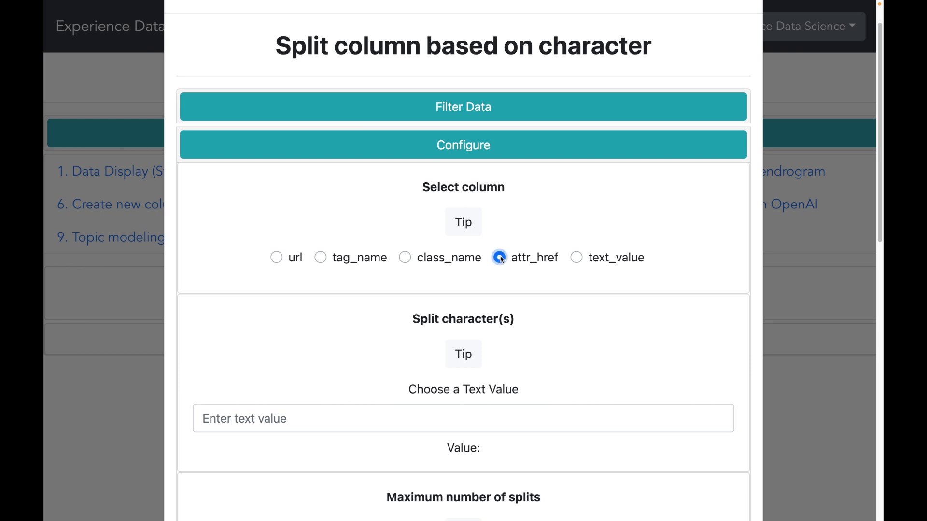
pyautogui.scroll(-4, 380, 407)
pyautogui.click(331, 220)
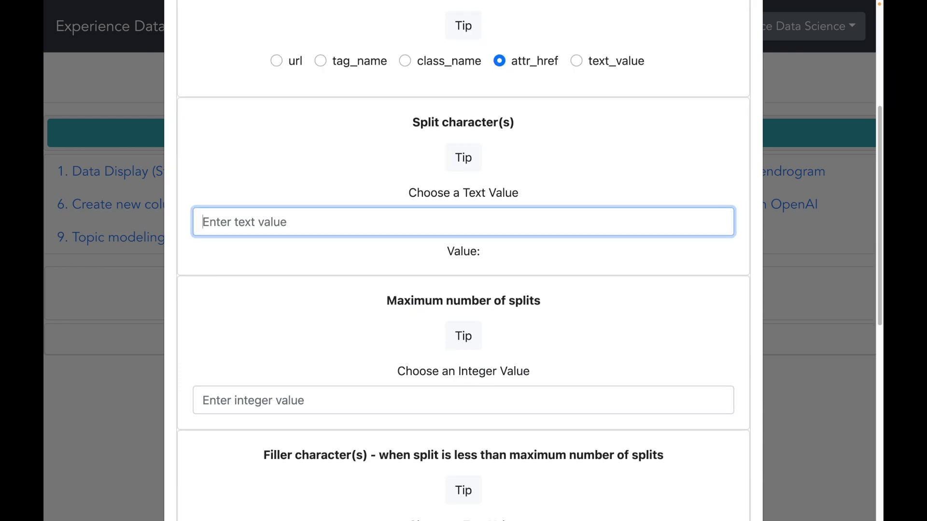
pyautogui.write('/')
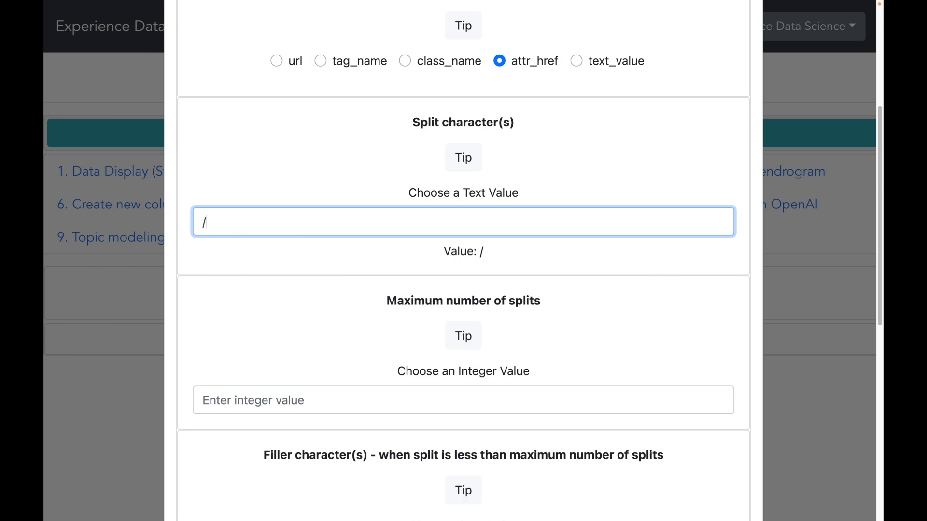
pyautogui.click(346, 400)
pyautogui.write('3')
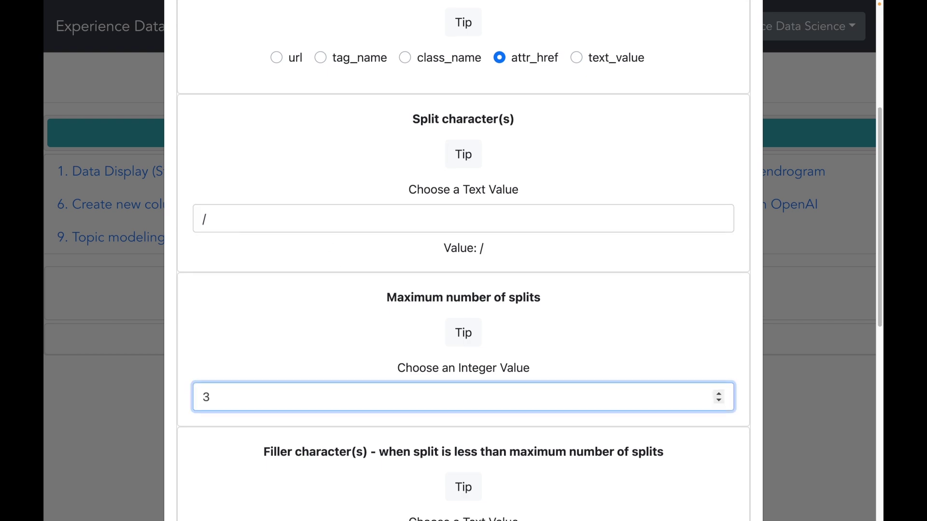
pyautogui.scroll(-3, 347, 400)
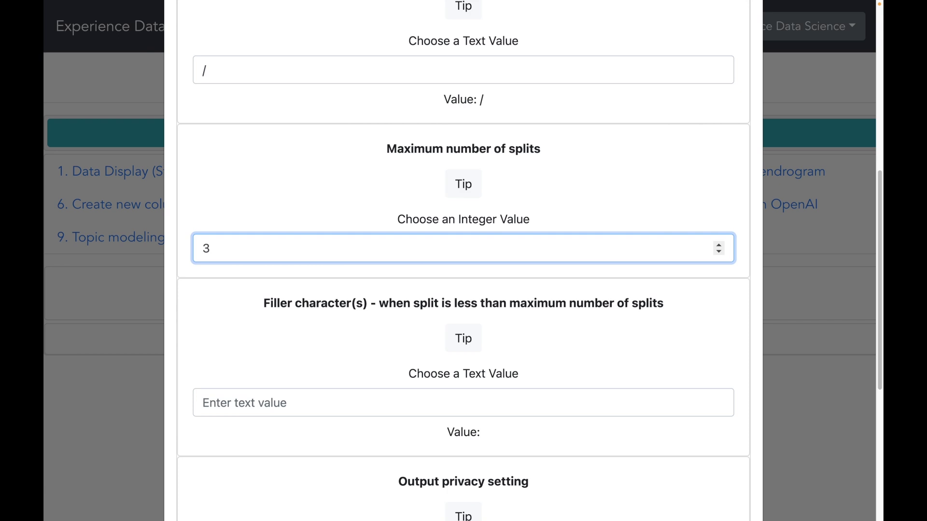
pyautogui.scroll(-1, 463, 260)
pyautogui.click(315, 376)
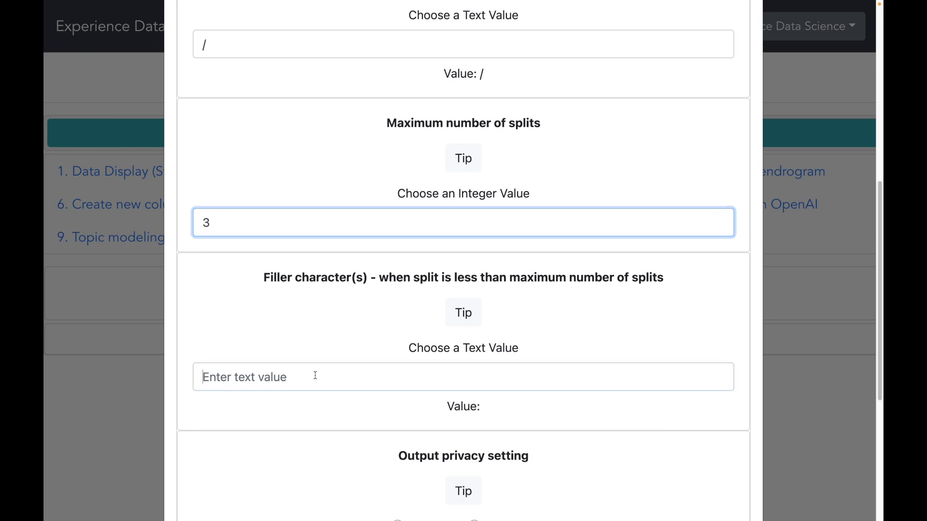
pyautogui.write('_')
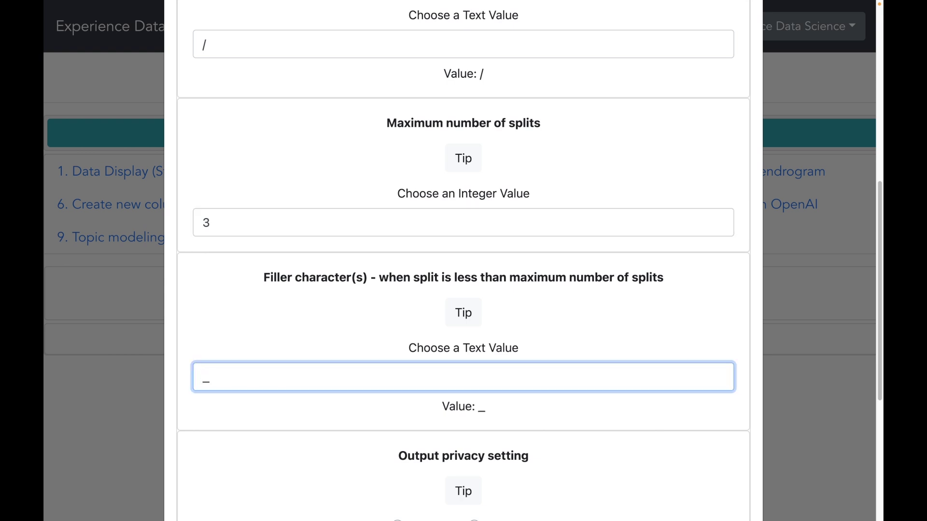
# Step: Run the split with sharable output saved as a dataset, and accept the results
pyautogui.scroll(-4, 356, 379)
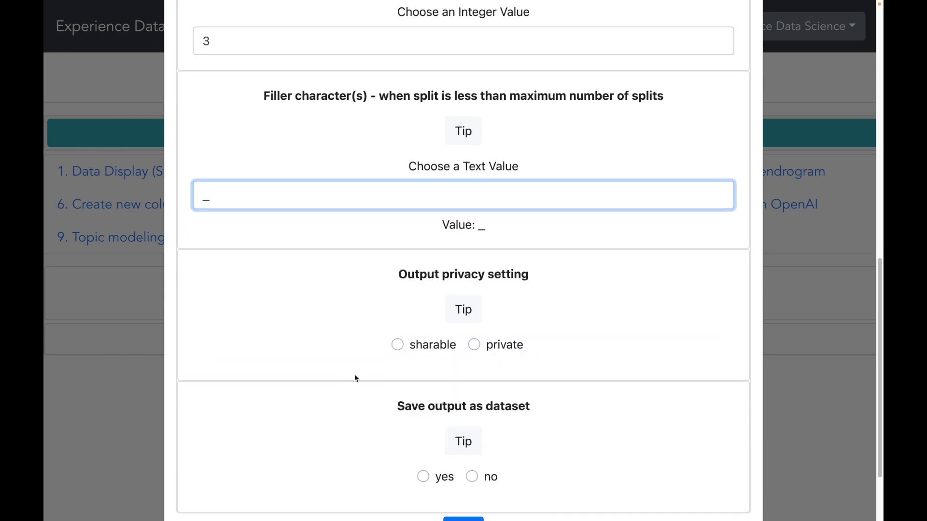
pyautogui.click(398, 346)
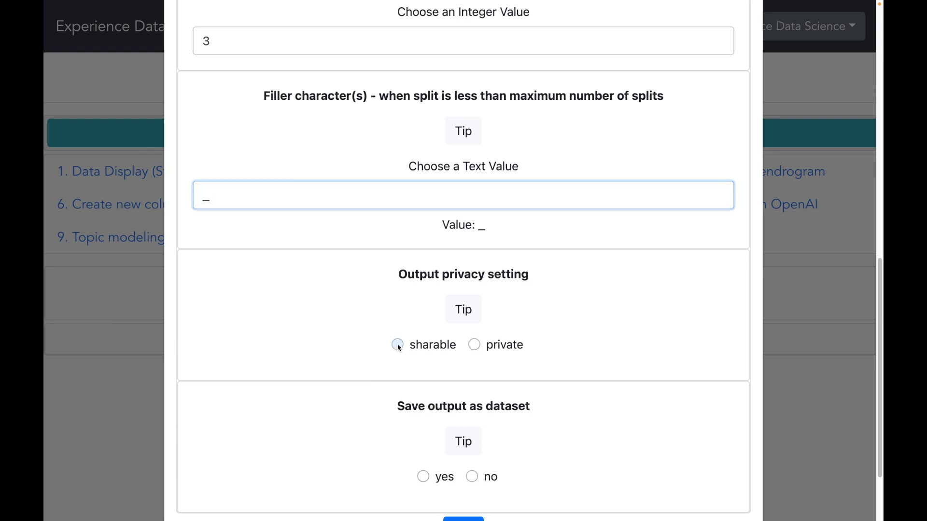
pyautogui.scroll(-1, 421, 456)
pyautogui.click(423, 460)
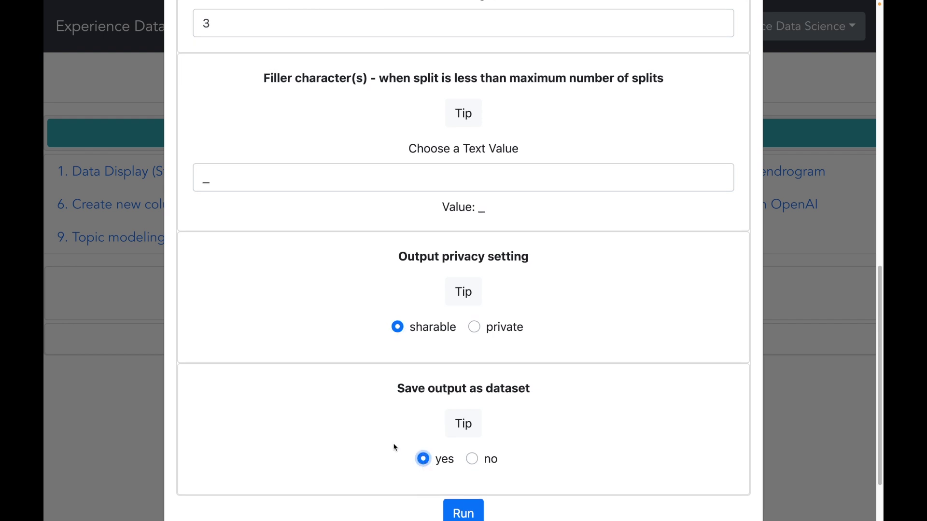
pyautogui.scroll(-2, 394, 444)
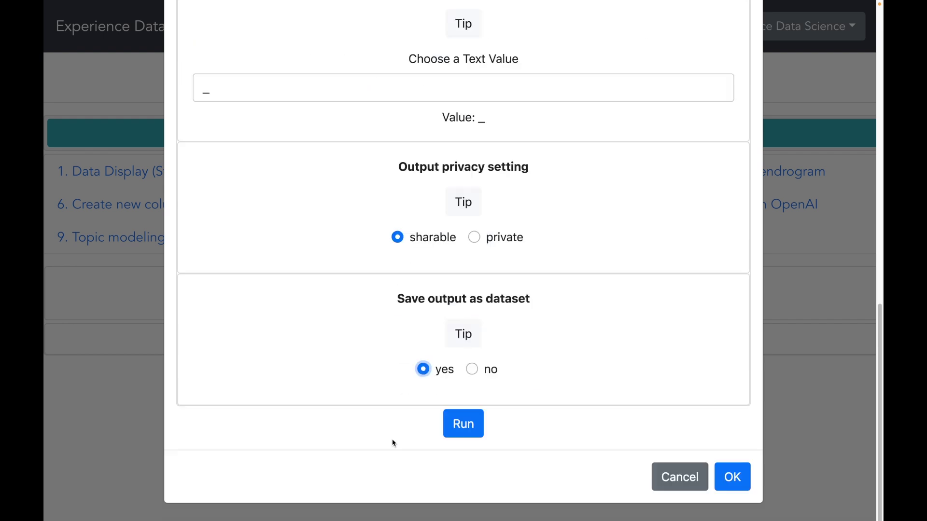
pyautogui.click(467, 429)
pyautogui.click(467, 429)
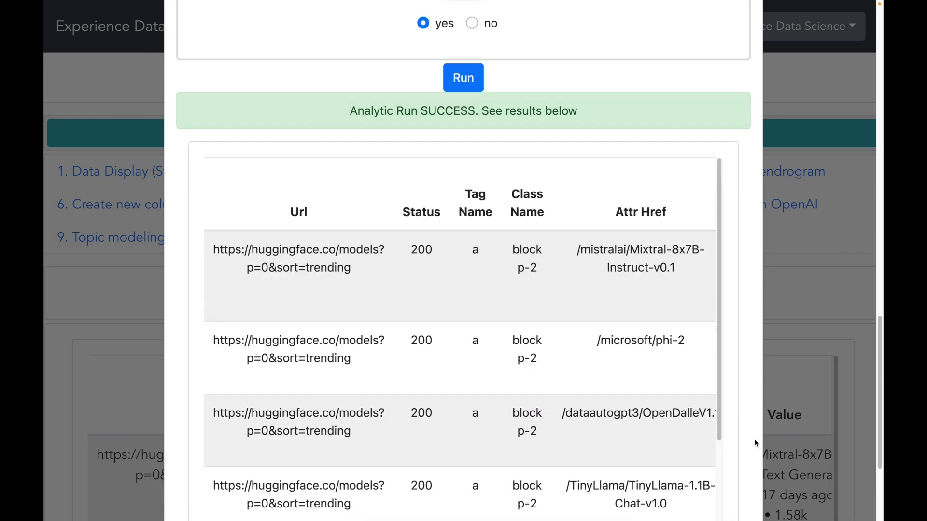
pyautogui.scroll(-4, 753, 446)
pyautogui.click(732, 476)
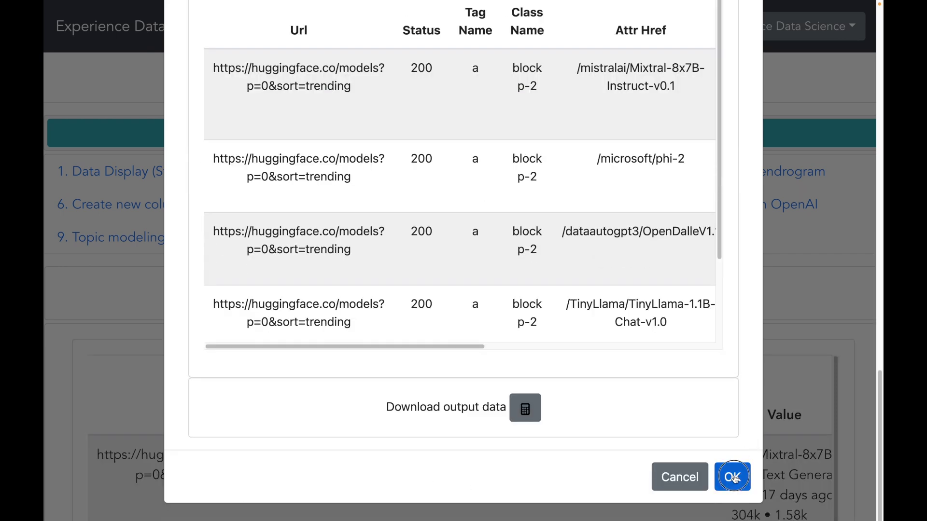
# Step: Examine the new Attr Href 00, 01 and 02 columns in the split results, comparing company and model name in the phi-2 row
pyautogui.scroll(-4, 611, 375)
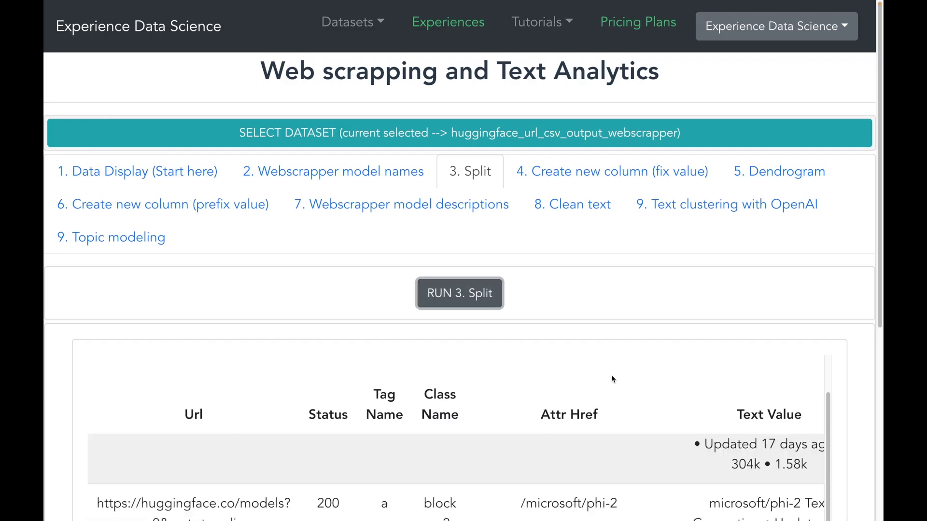
pyautogui.scroll(-2, 565, 322)
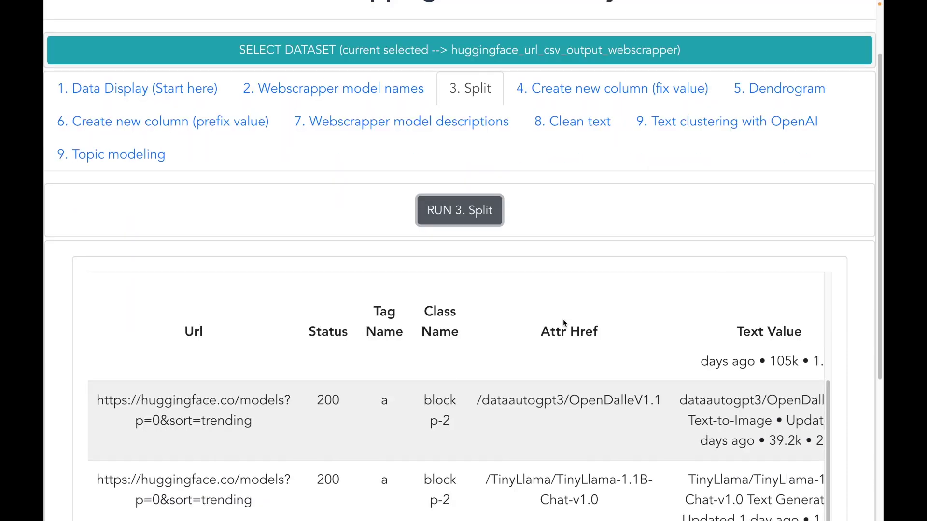
pyautogui.scroll(-4, 858, 452)
pyautogui.hscroll(5, 772, 338)
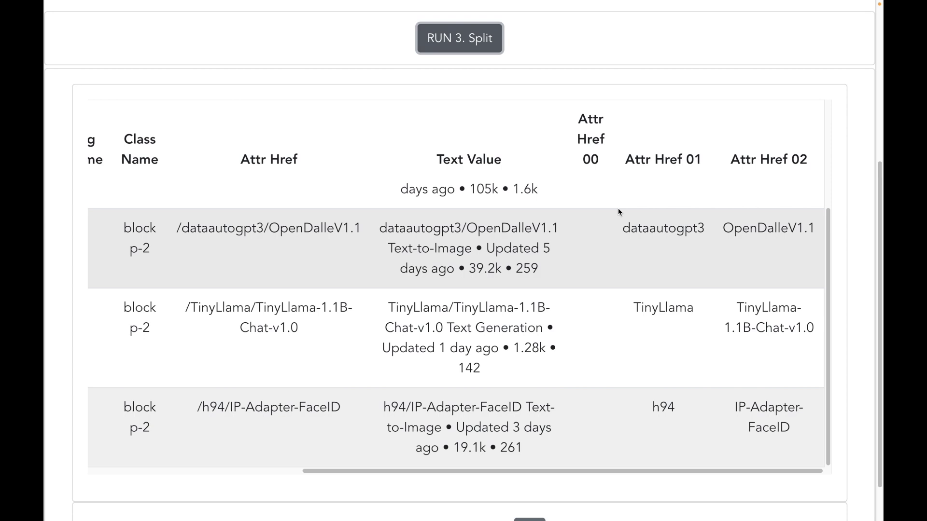
pyautogui.click(603, 224)
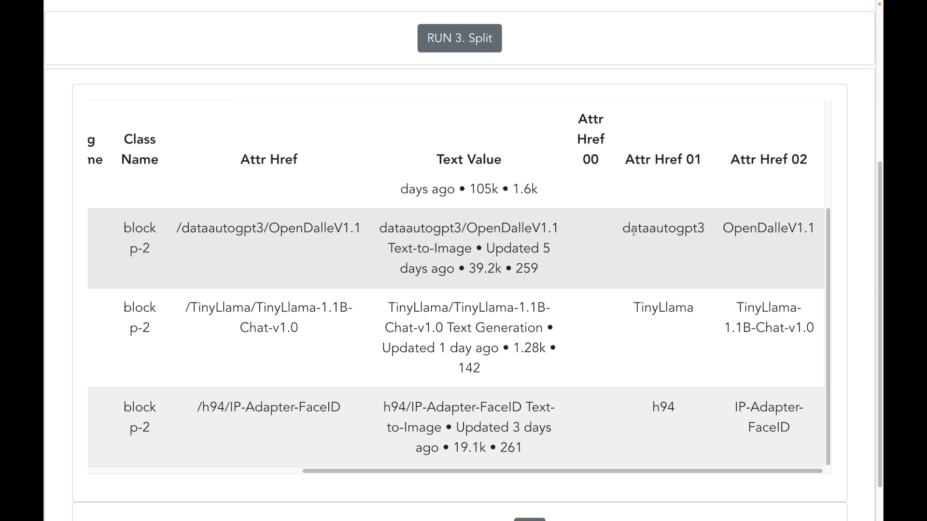
pyautogui.scroll(3, 629, 237)
pyautogui.doubleClick(663, 296)
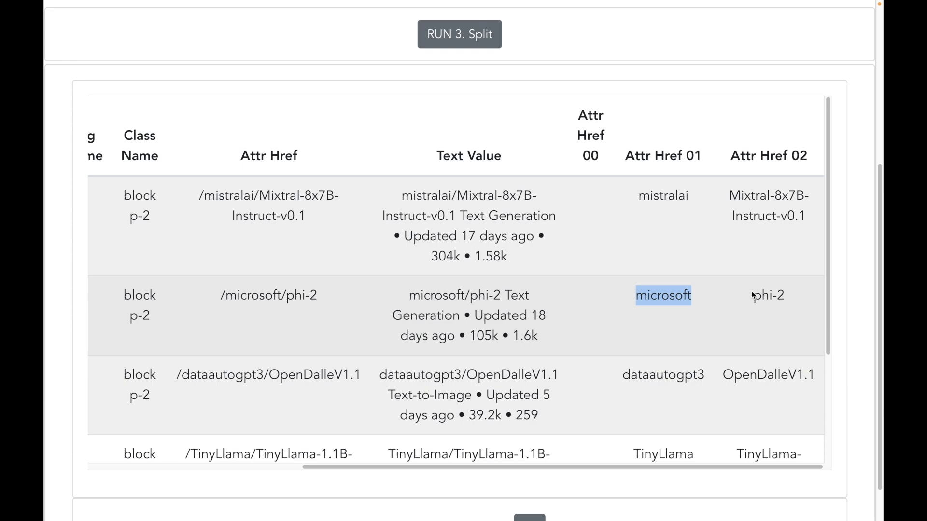
pyautogui.moveTo(753, 296); pyautogui.dragTo(803, 297)
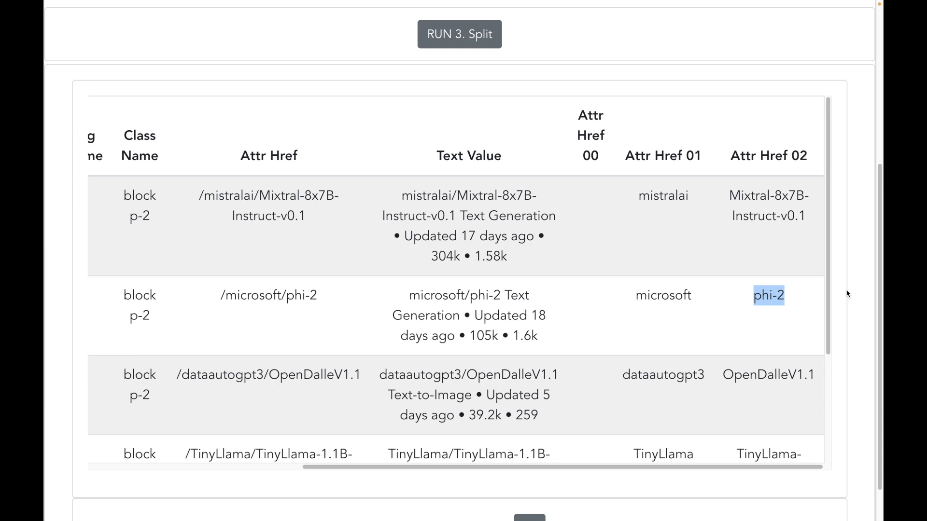
# Step: Go to the Create new column (fix value) stage, refresh the dataset list and select huggingface_url_csv_output_webscrapper_output_split
pyautogui.scroll(5, 847, 294)
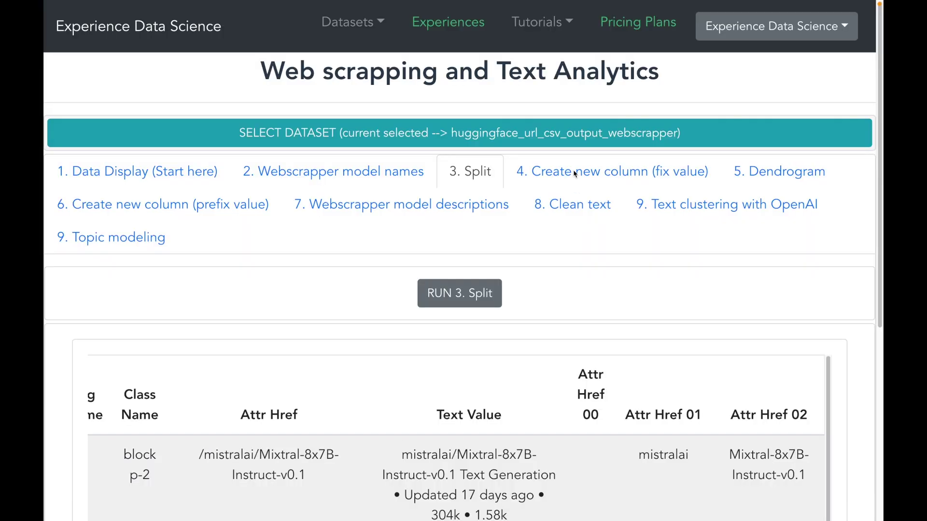
pyautogui.click(576, 177)
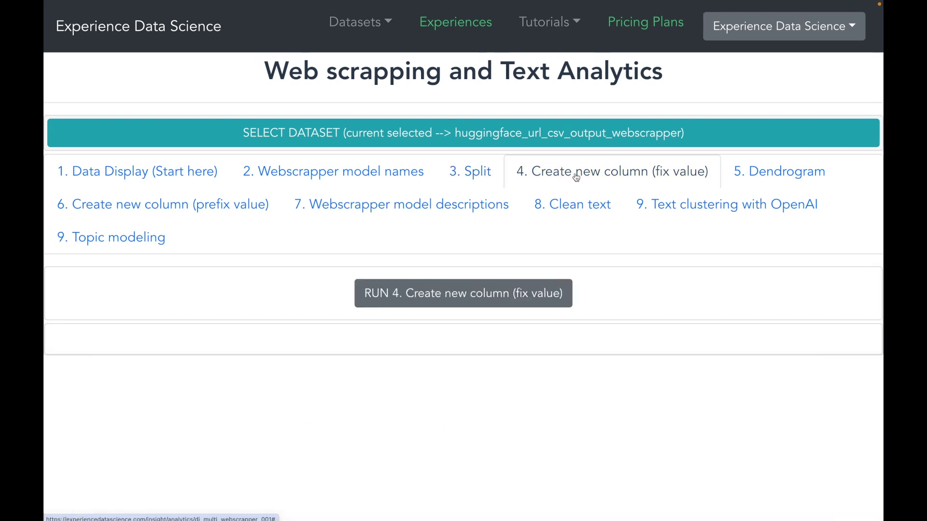
pyautogui.click(568, 136)
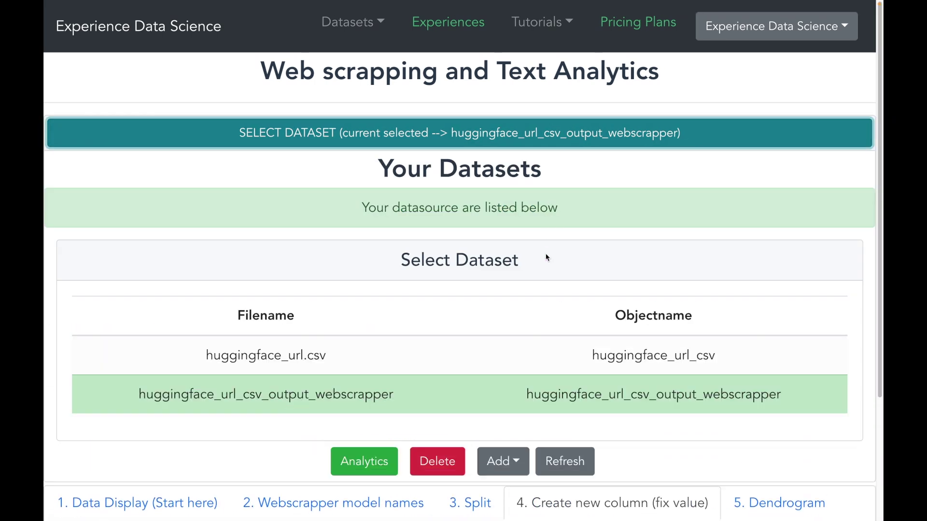
pyautogui.scroll(-2, 547, 257)
pyautogui.click(551, 373)
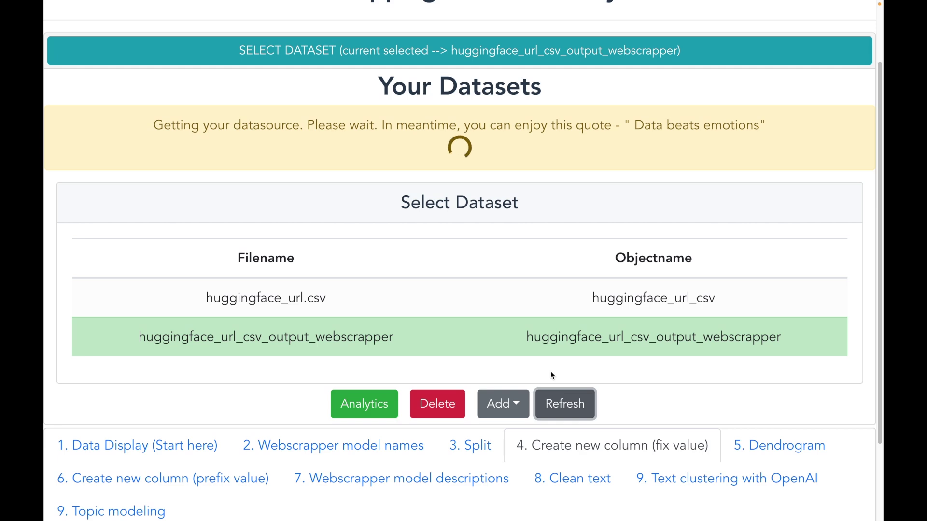
pyautogui.click(493, 50)
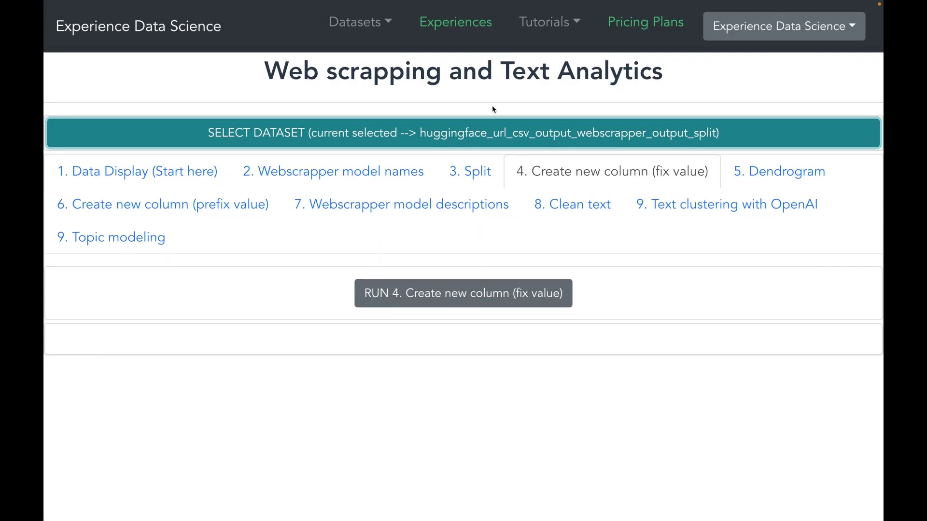
# Step: Define a new column named dummy with the fixed value 1, choosing none among the existing columns
pyautogui.click(522, 295)
pyautogui.click(453, 269)
pyautogui.write('dummy')
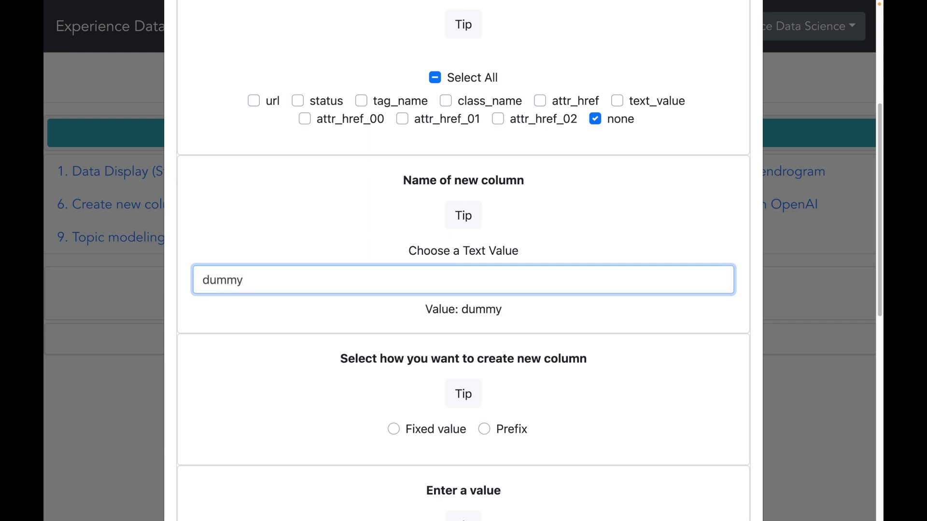
pyautogui.scroll(-2, 401, 356)
pyautogui.click(394, 340)
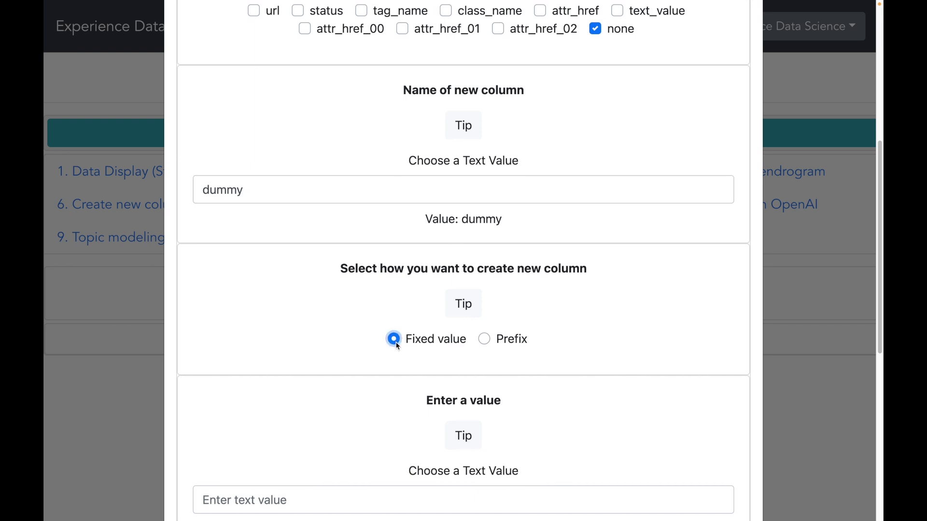
pyautogui.scroll(-4, 395, 343)
pyautogui.click(393, 335)
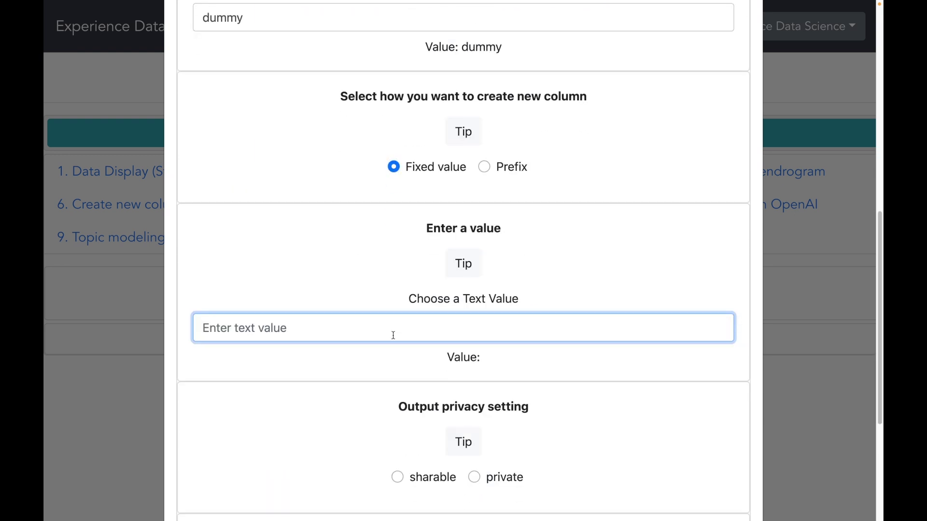
pyautogui.write('1')
# Step: Run the new column creation with sharable output saved as a dataset, and accept the results
pyautogui.scroll(-2, 393, 368)
pyautogui.click(398, 392)
pyautogui.scroll(-3, 364, 403)
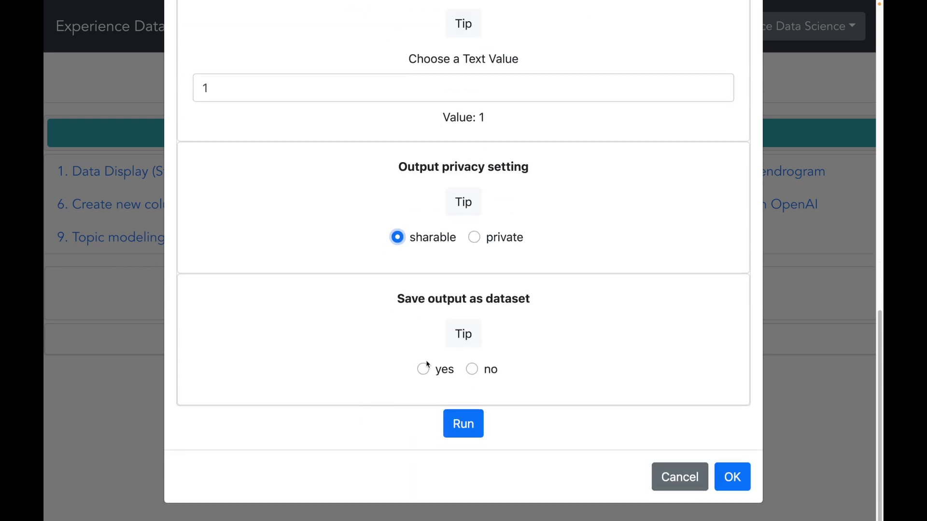
pyautogui.click(423, 370)
pyautogui.click(463, 423)
pyautogui.scroll(-10, 764, 434)
pyautogui.click(764, 434)
# Step: Check the Dummy column's values in the first rows of the output table
pyautogui.scroll(-6, 764, 434)
pyautogui.hscroll(8, 764, 435)
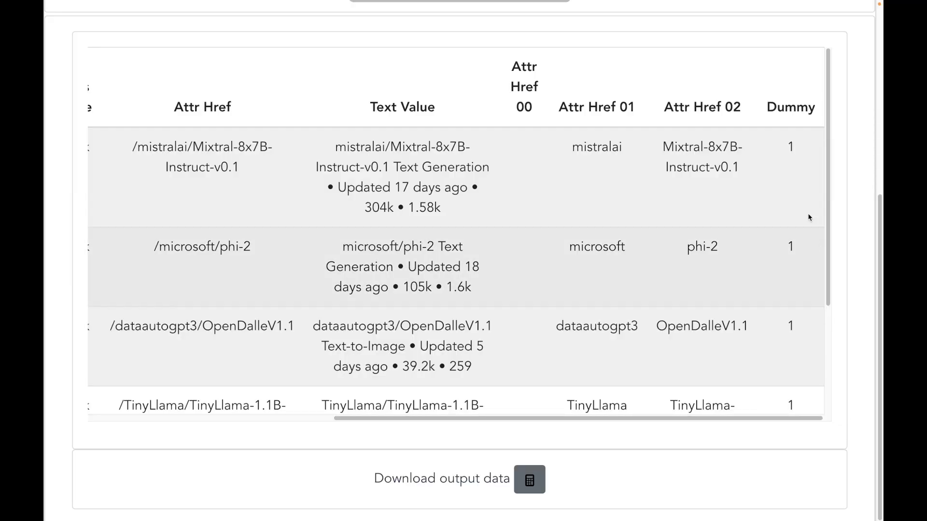
pyautogui.moveTo(786, 146); pyautogui.dragTo(797, 246)
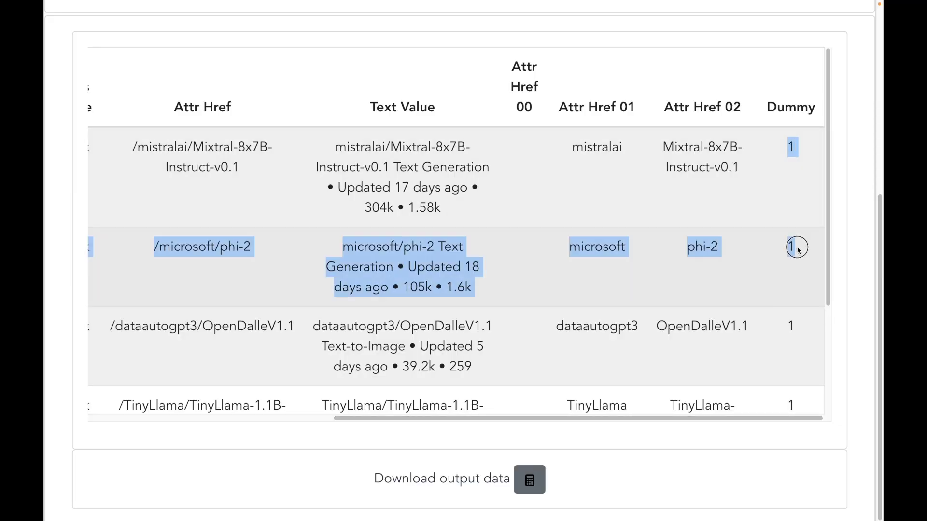
pyautogui.click(797, 196)
pyautogui.click(788, 148)
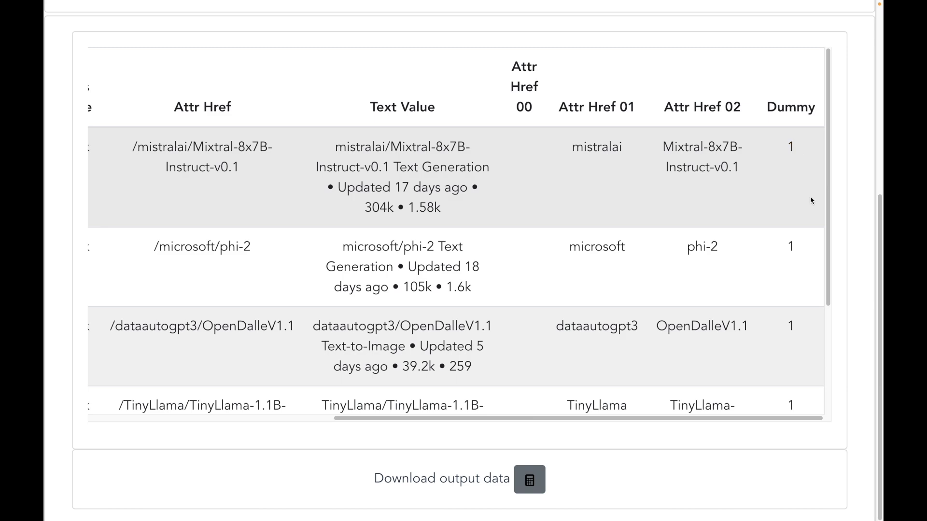
# Step: Go to the Dendrogram stage, refresh the dataset list and select huggingface_url_csv_output_webscrapper_output_split_output_createcol
pyautogui.scroll(6, 810, 197)
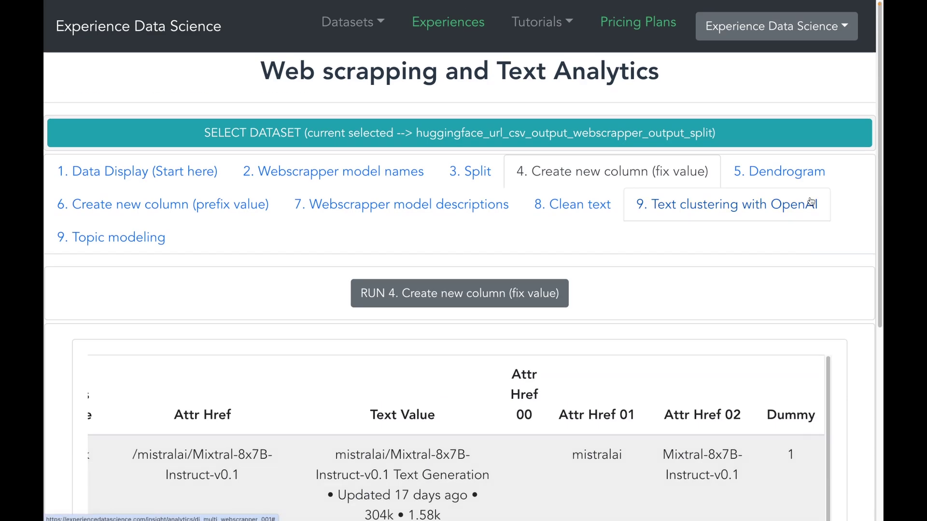
pyautogui.click(762, 174)
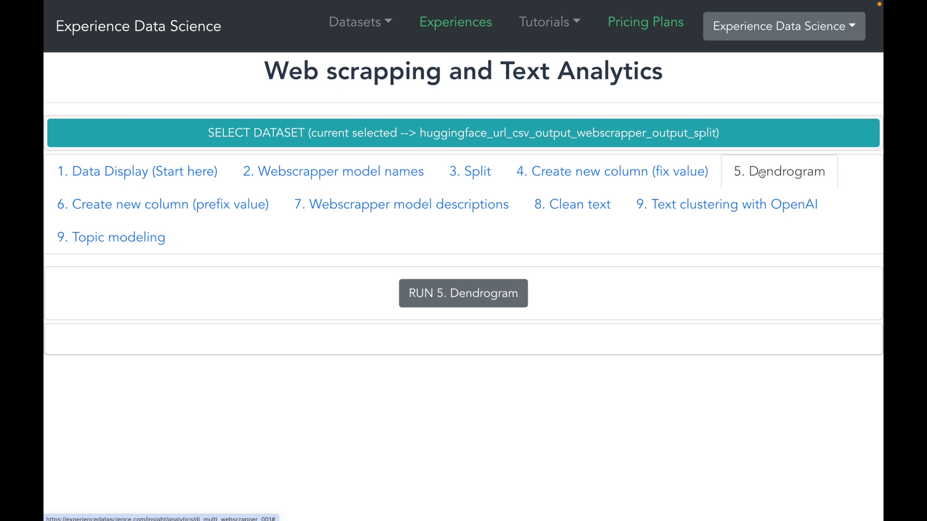
pyautogui.click(531, 134)
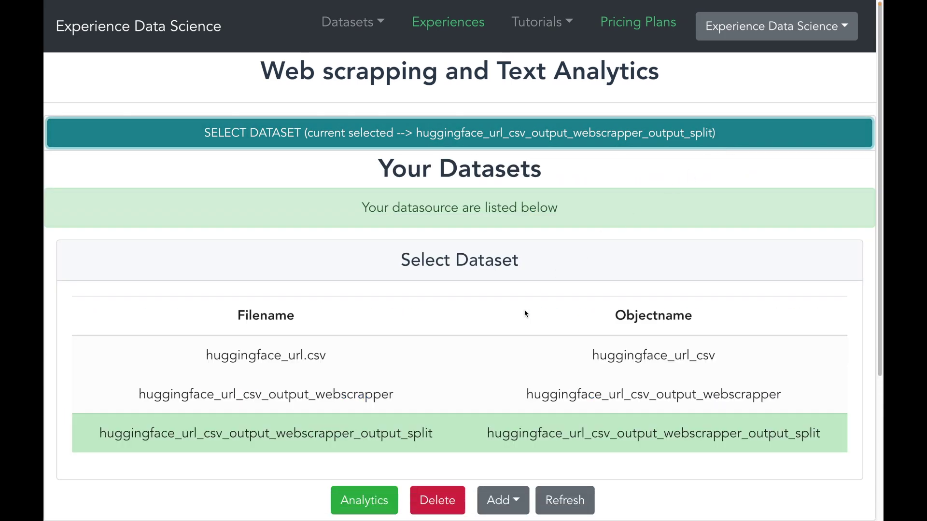
pyautogui.scroll(-1, 478, 387)
pyautogui.click(549, 480)
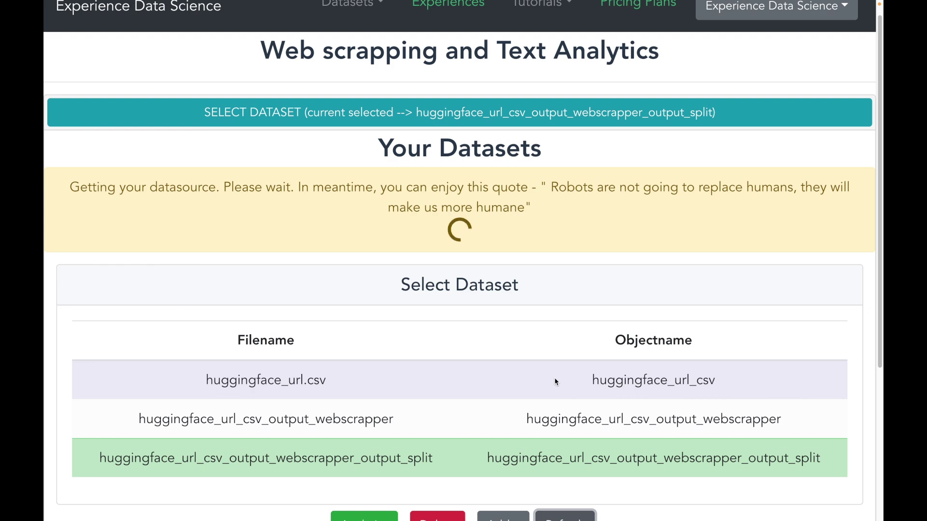
pyautogui.scroll(-2, 527, 372)
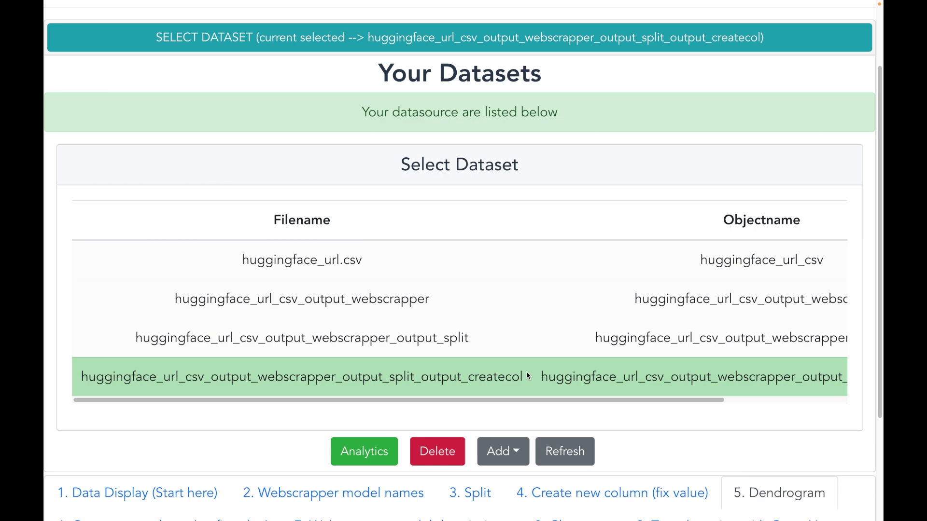
pyautogui.scroll(3, 529, 376)
pyautogui.click(490, 136)
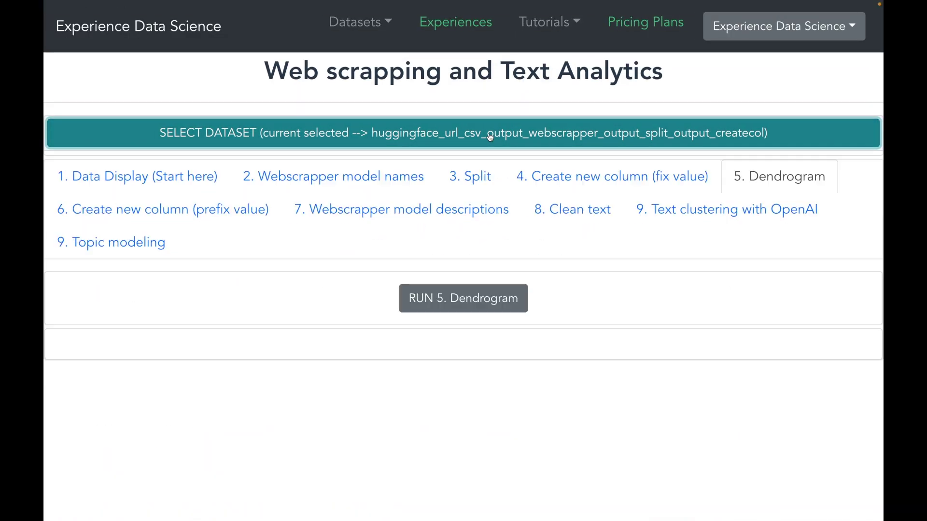
# Step: Open the Dendrogram setup and choose attr_href_01 for LEVEL1 and attr_href_02 for LEVEL2 of the hierarchy
pyautogui.click(511, 296)
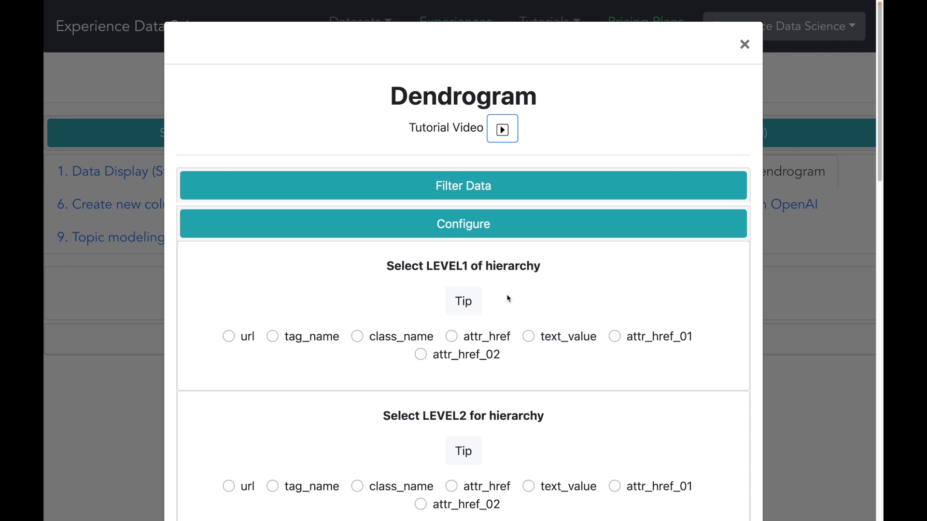
pyautogui.scroll(-2, 509, 299)
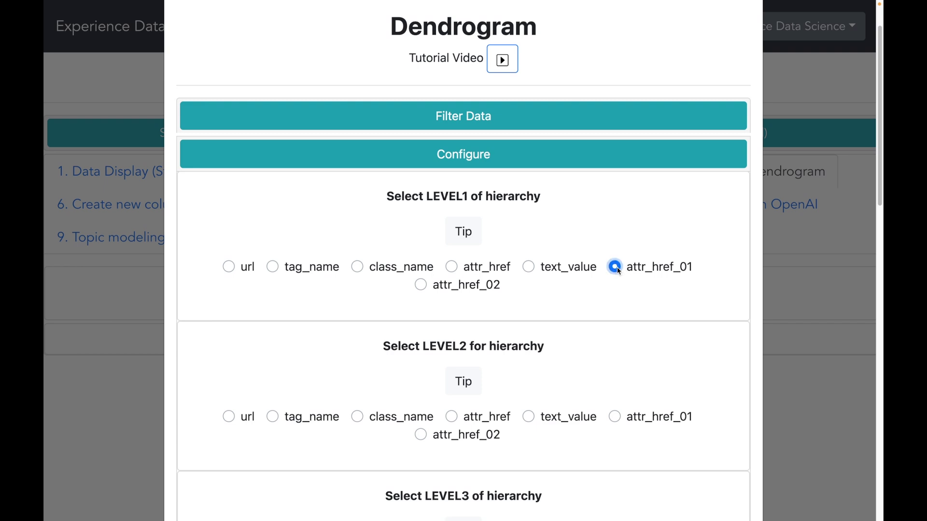
pyautogui.scroll(-3, 620, 271)
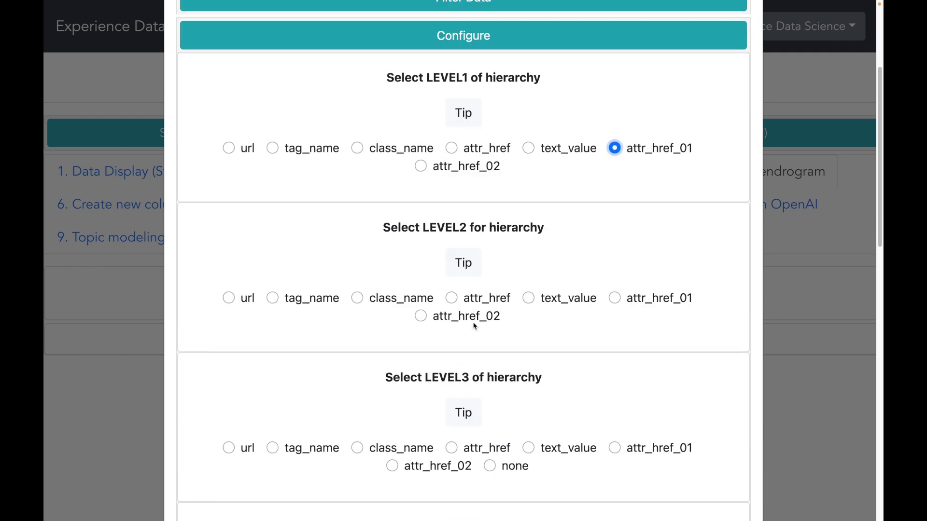
pyautogui.click(421, 317)
# Step: Set LEVEL3, LEVEL4 and LEVEL5 of the dendrogram hierarchy to none
pyautogui.scroll(-2, 403, 331)
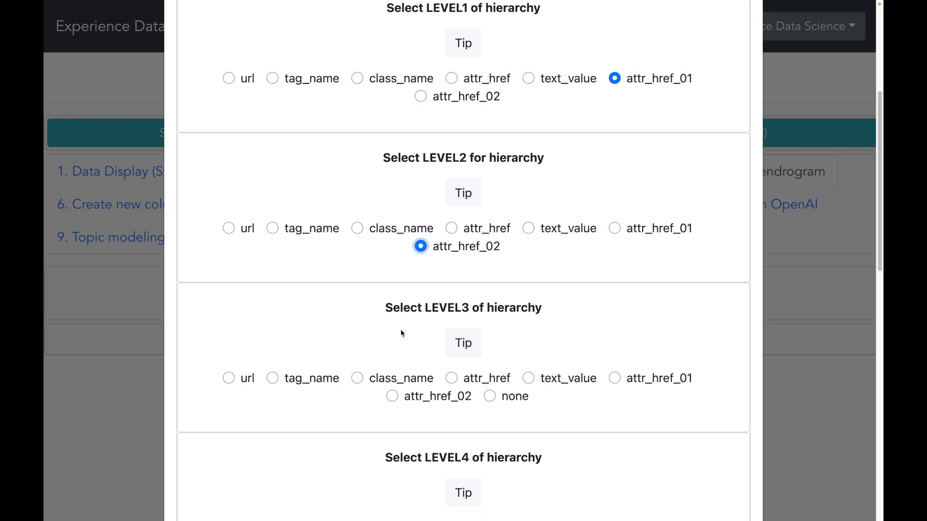
pyautogui.click(490, 395)
pyautogui.scroll(-3, 520, 394)
pyautogui.scroll(-2, 516, 393)
pyautogui.click(490, 384)
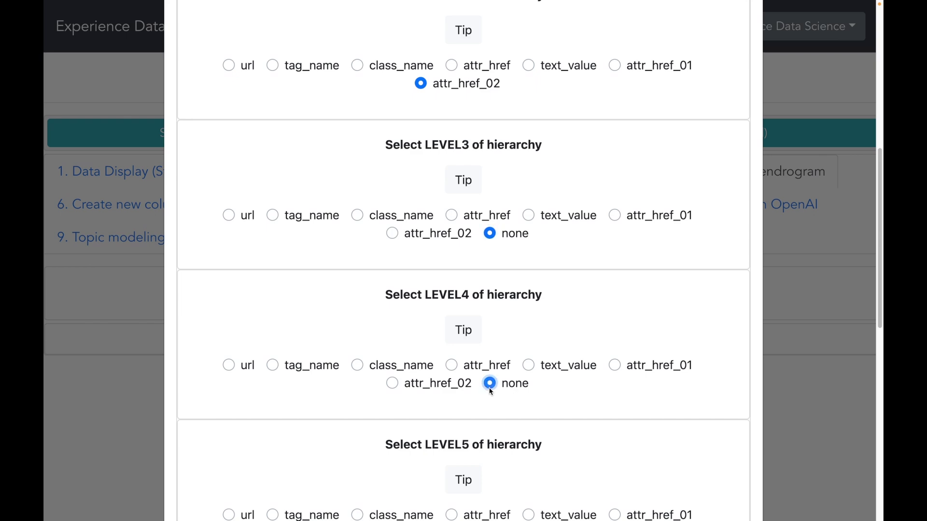
pyautogui.scroll(-5, 491, 386)
pyautogui.click(492, 374)
# Step: Run the dendrogram with dummy as the value column, average as the aggregate function and sharable output
pyautogui.scroll(-4, 494, 378)
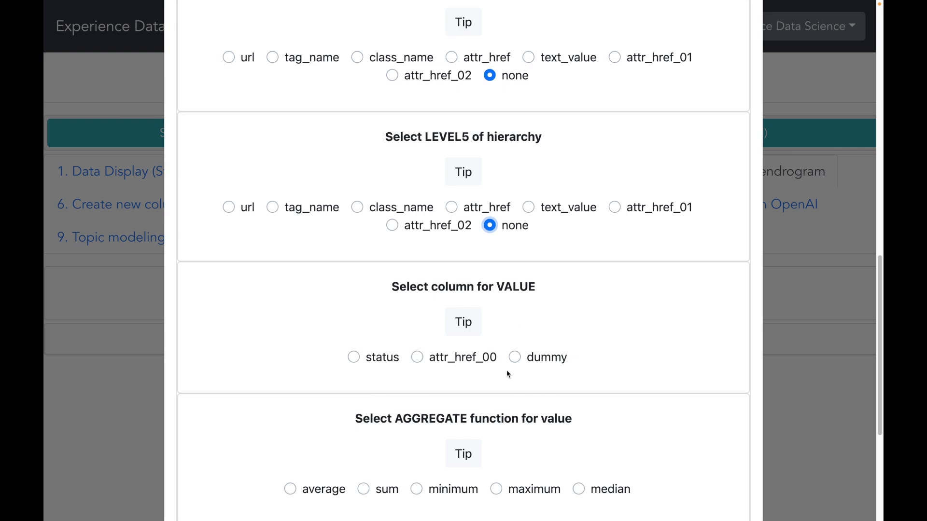
pyautogui.click(515, 358)
pyautogui.scroll(-3, 517, 365)
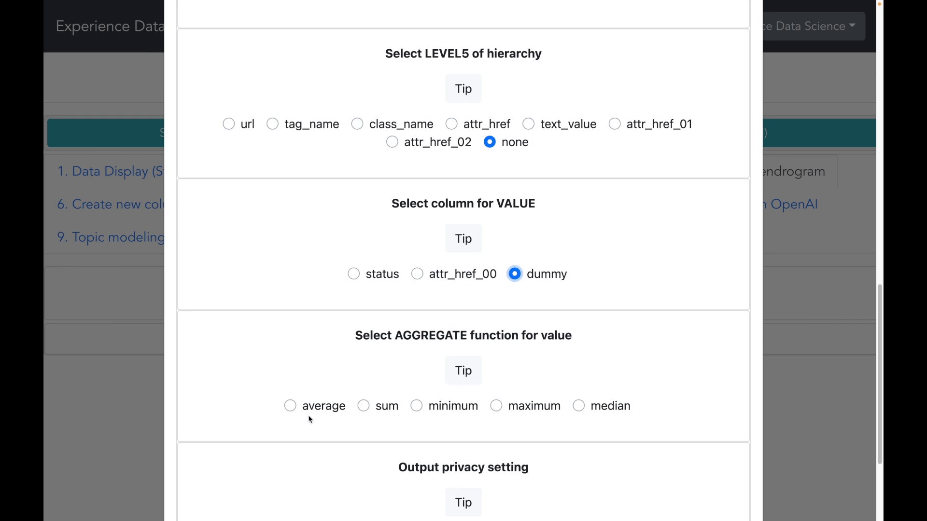
pyautogui.click(293, 408)
pyautogui.scroll(-5, 299, 414)
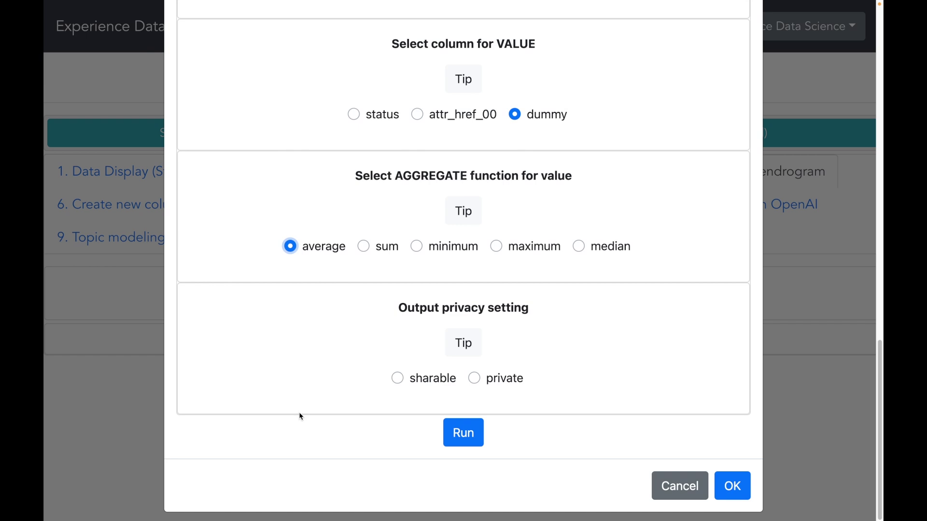
pyautogui.click(398, 380)
pyautogui.scroll(-1, 400, 384)
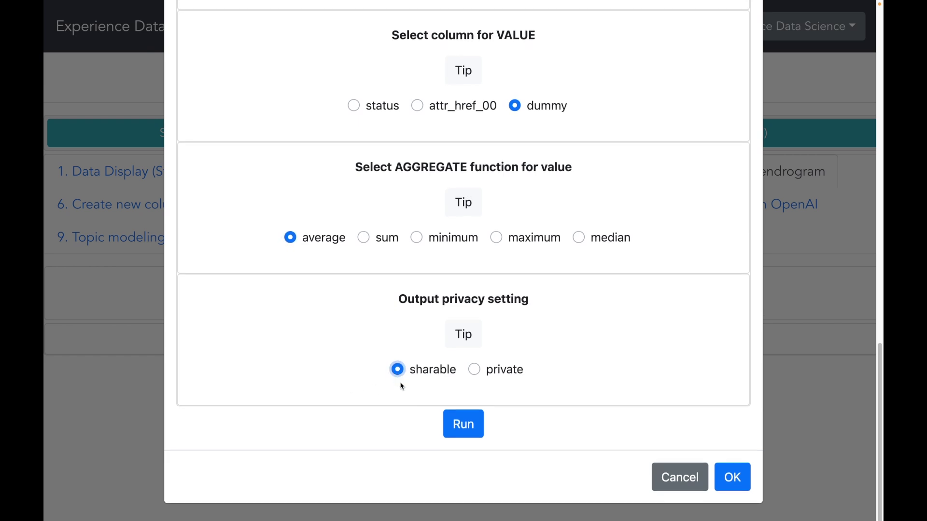
pyautogui.click(465, 424)
pyautogui.scroll(-1, 593, 383)
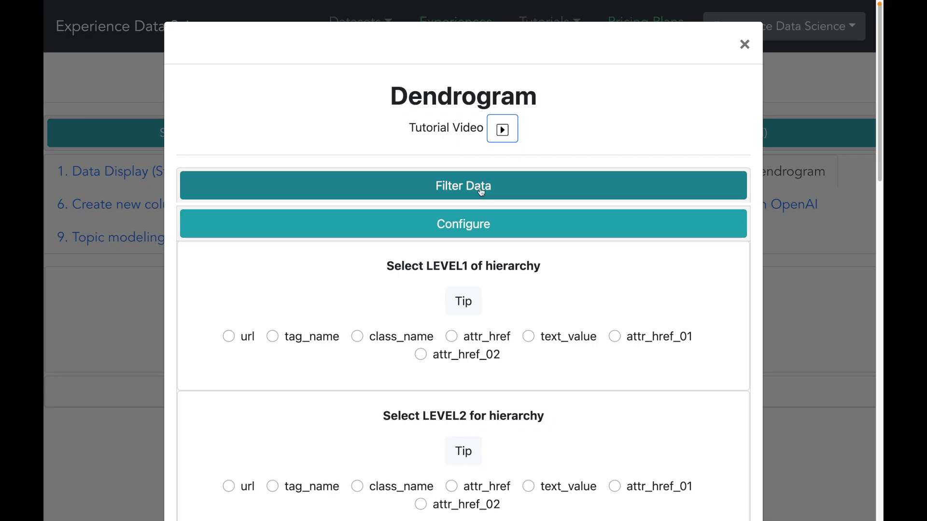
# Step: Filter the dendrogram data so that only TheBloke and stabilityai are selected under attr_href_01
pyautogui.click(481, 192)
pyautogui.scroll(-4, 482, 233)
pyautogui.scroll(-8, 480, 233)
pyautogui.scroll(-1, 475, 251)
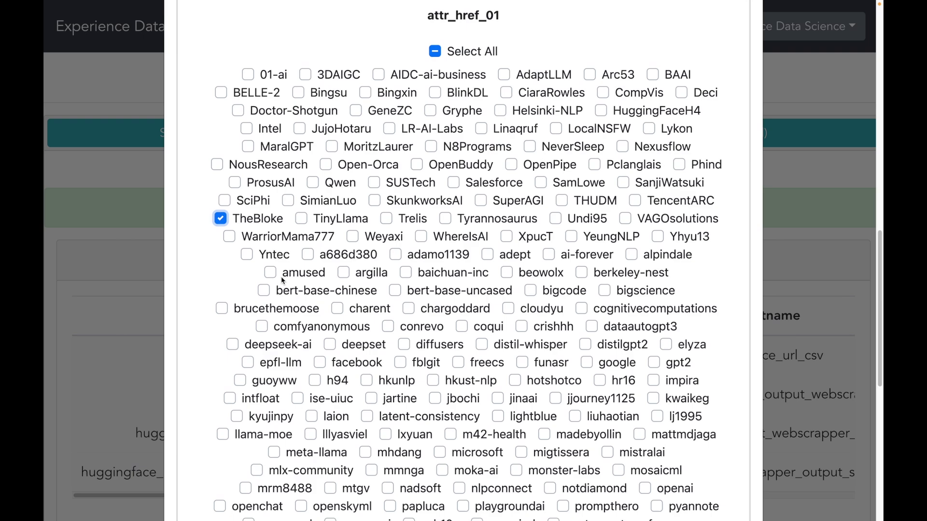
pyautogui.scroll(-3, 286, 281)
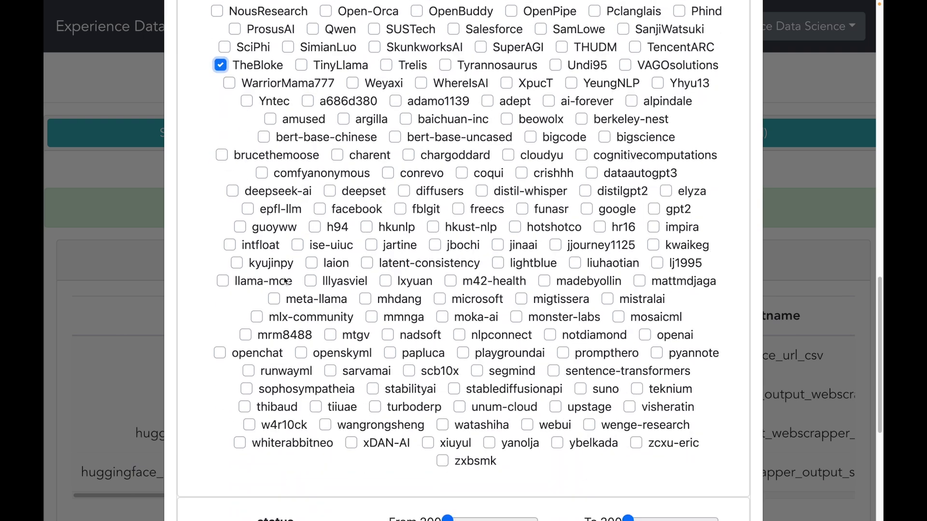
pyautogui.click(372, 389)
pyautogui.scroll(17, 382, 384)
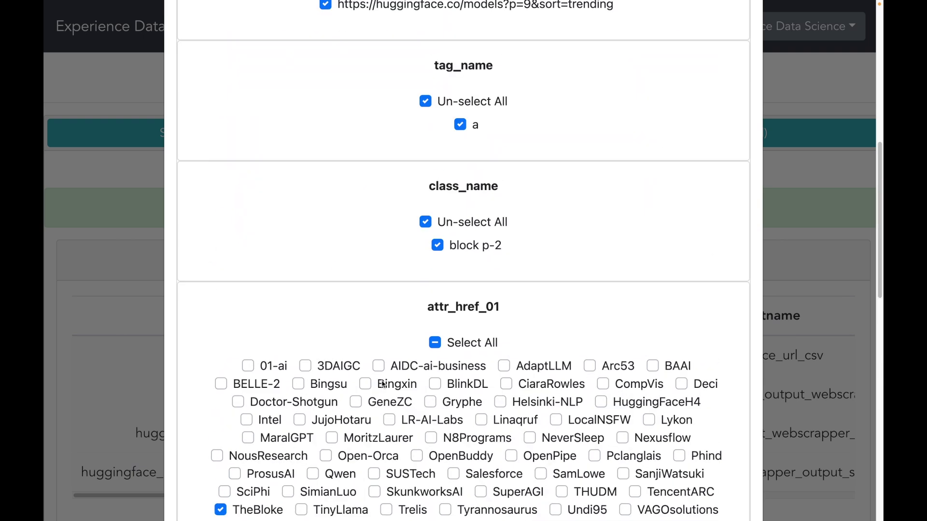
pyautogui.scroll(2, 384, 382)
pyautogui.click(429, 198)
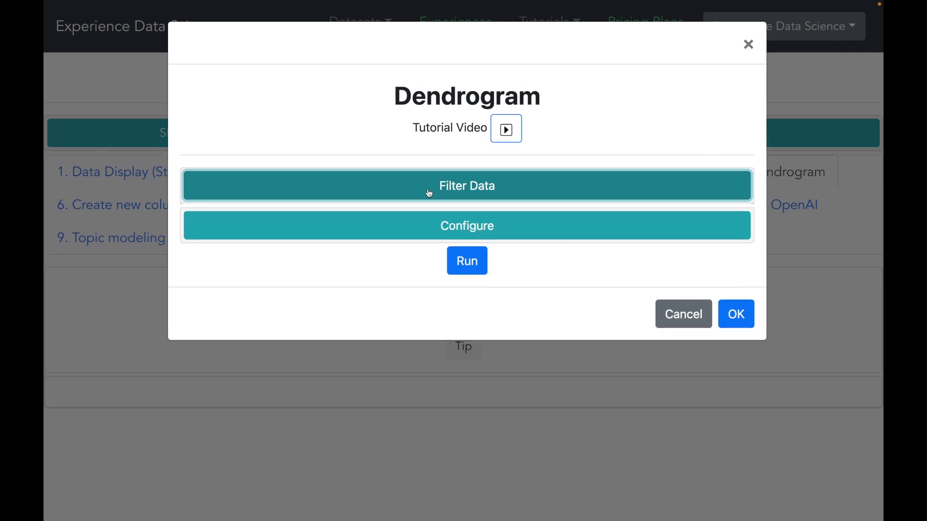
# Step: Rerun the dendrogram on the filtered data with the same configuration and accept the results
pyautogui.click(442, 218)
pyautogui.scroll(-10, 459, 338)
pyautogui.click(478, 459)
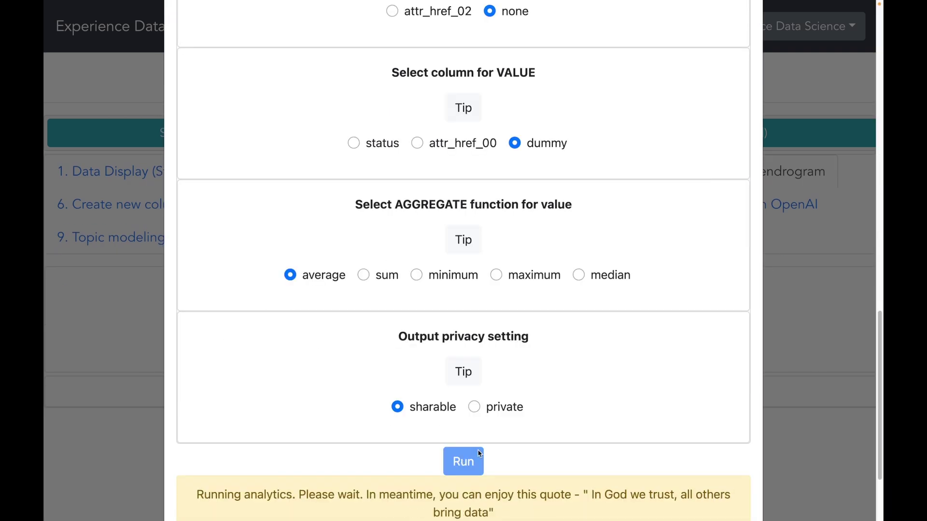
pyautogui.scroll(-3, 628, 385)
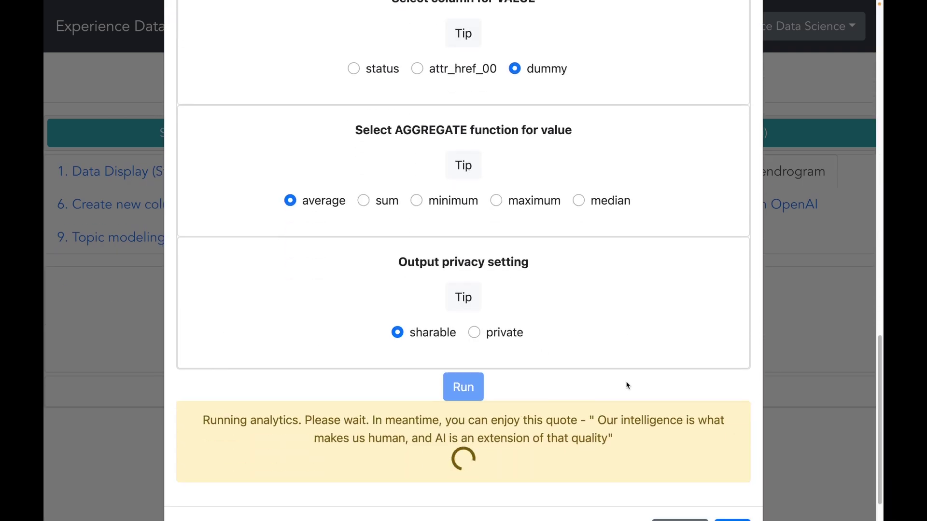
pyautogui.scroll(-10, 768, 355)
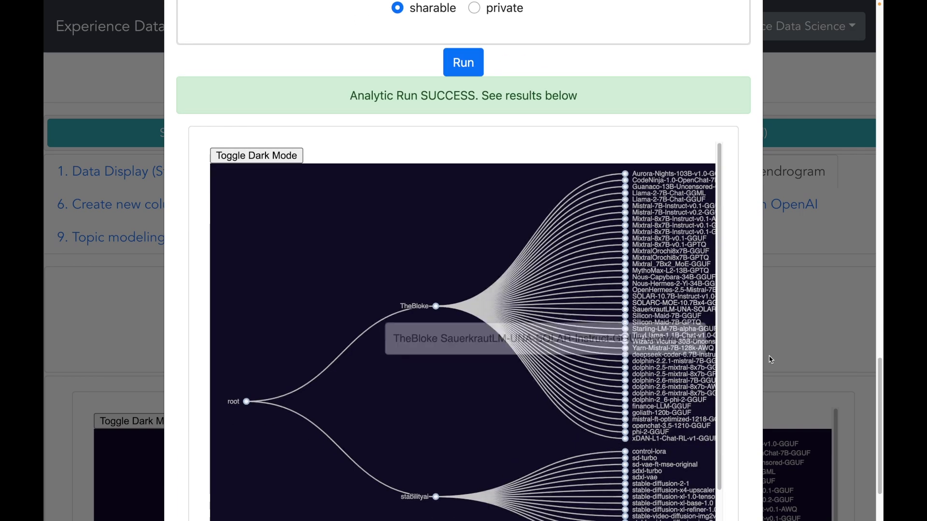
pyautogui.click(744, 477)
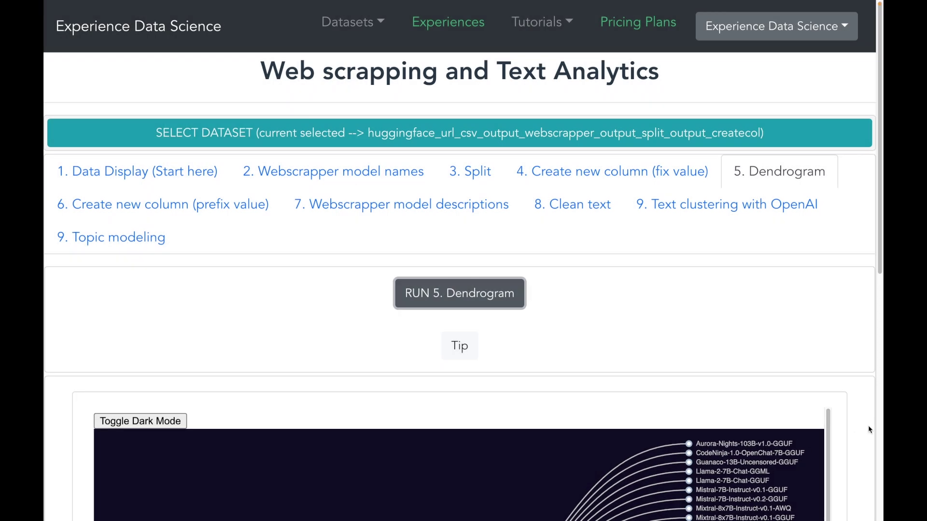
# Step: Examine the TheBloke and stabilityai branches of the dendrogram and the models listed under each
pyautogui.scroll(-8, 868, 425)
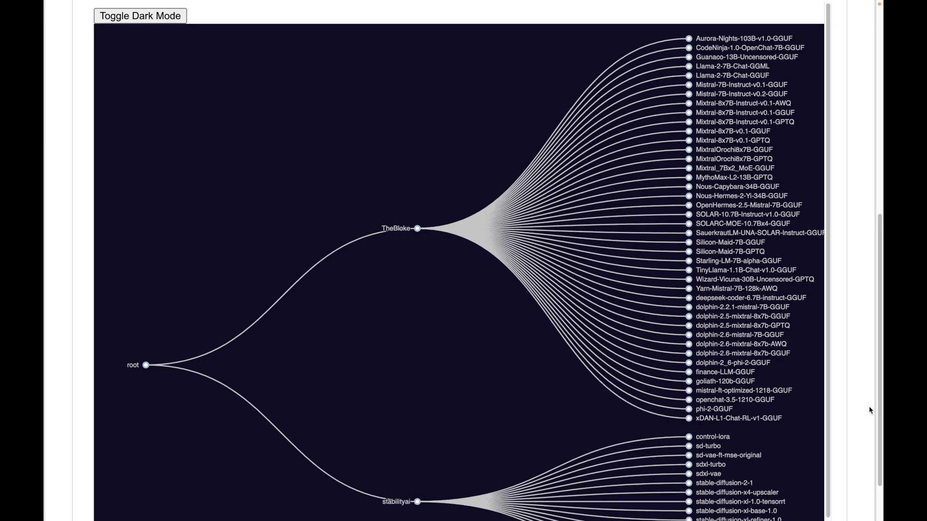
pyautogui.scroll(-2, 870, 411)
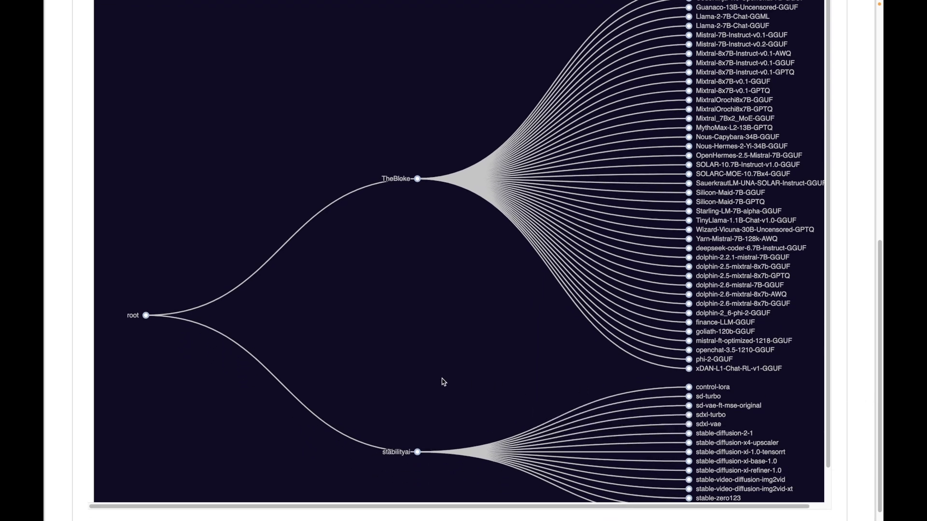
pyautogui.scroll(1, 673, 122)
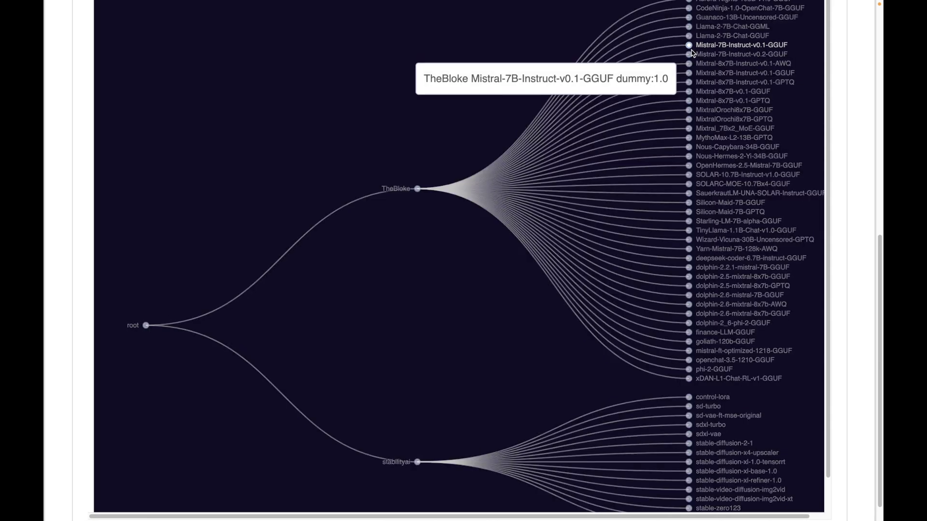
pyautogui.scroll(-3, 417, 403)
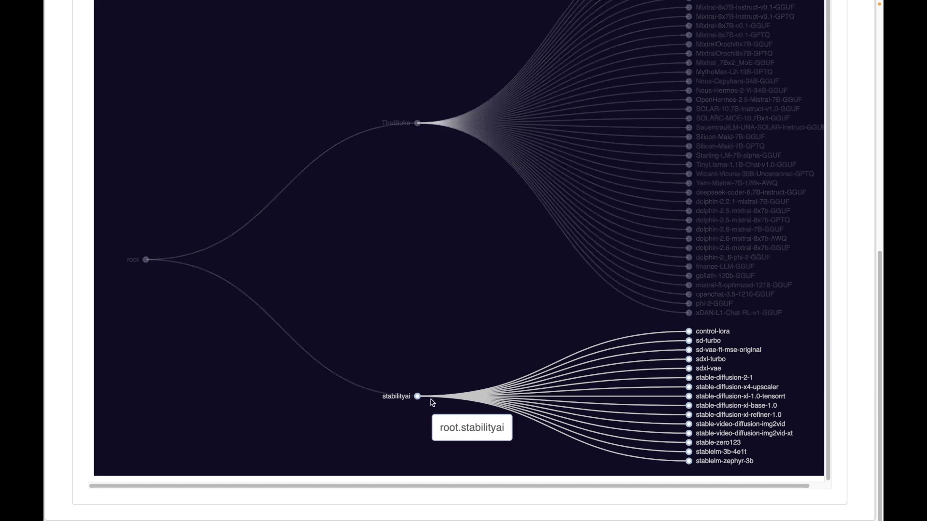
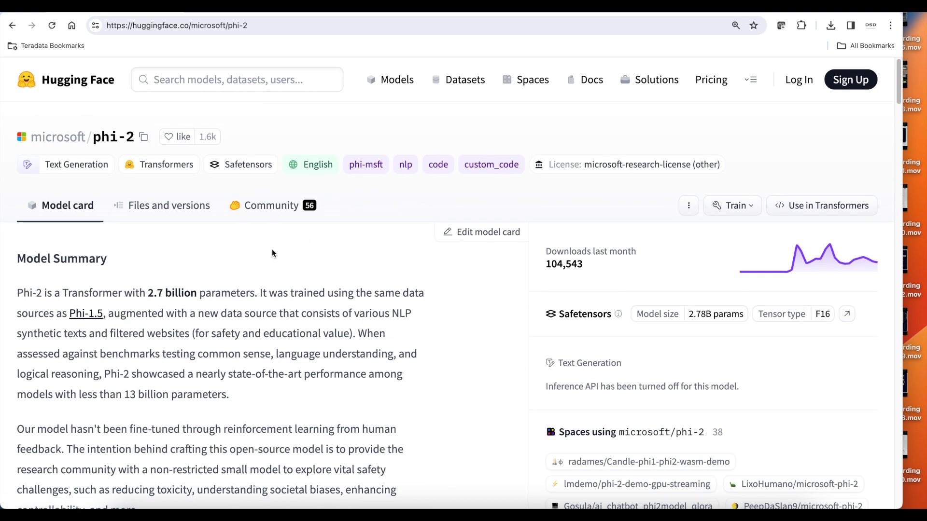
# Step: On the Hugging Face microsoft/phi-2 page, inspect the Model Summary heading and select its enclosing div with class "relative md:mt-2" in the page source
pyautogui.moveTo(16, 257); pyautogui.dragTo(400, 467)
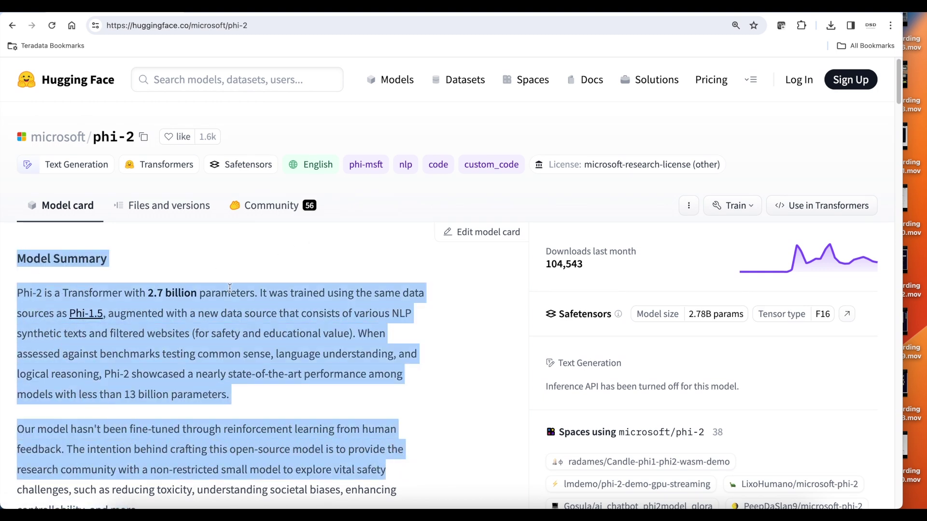
pyautogui.click(211, 260)
pyautogui.rightClick(93, 258)
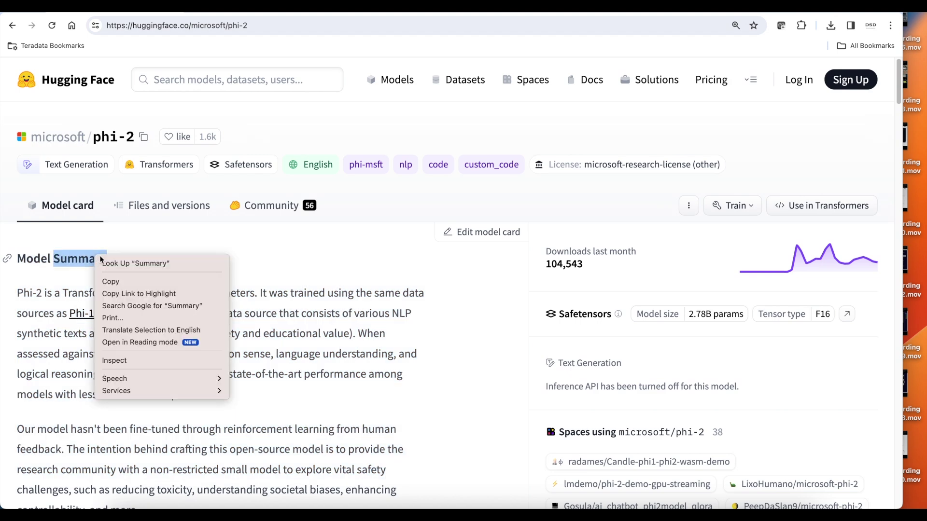
pyautogui.click(139, 362)
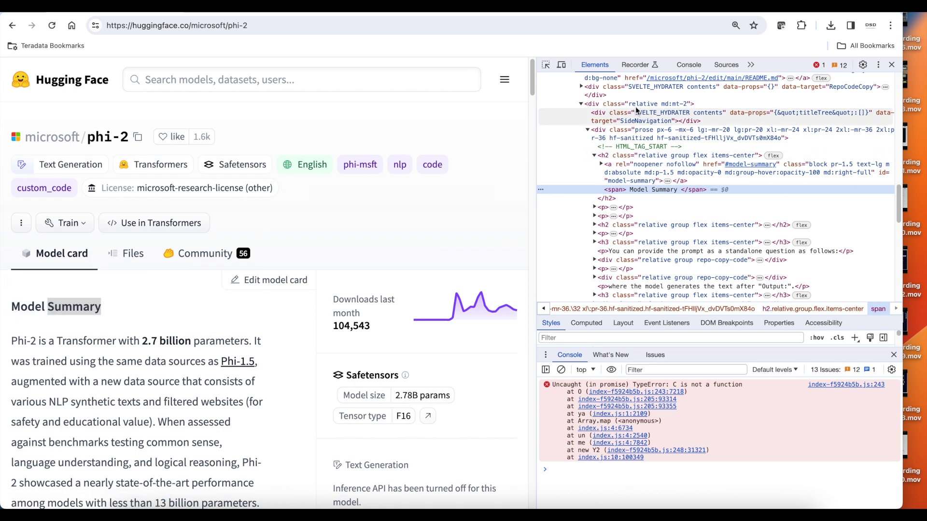
pyautogui.scroll(1, 635, 103)
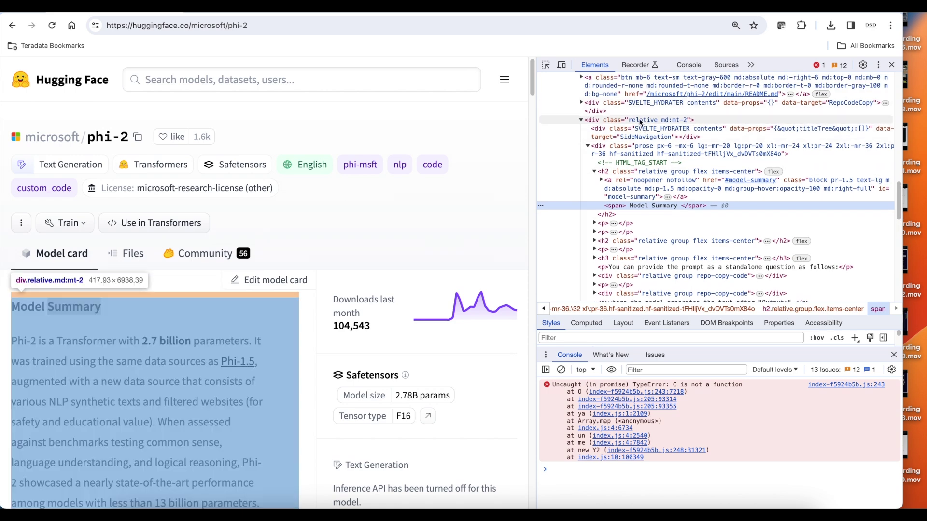
pyautogui.click(641, 121)
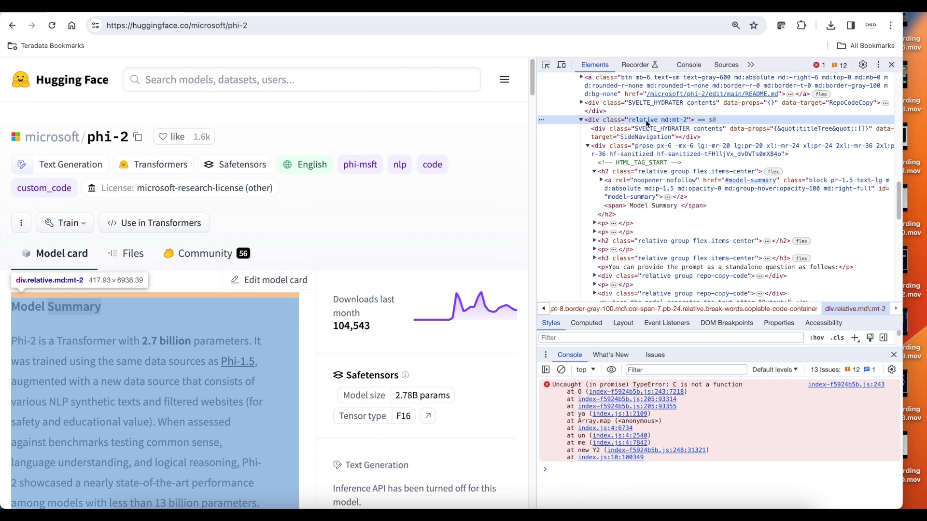
# Step: In Experience Data Science, start the prefix-value column creation with attr_href as base column and name the new column urlmodel
pyautogui.click(140, 26)
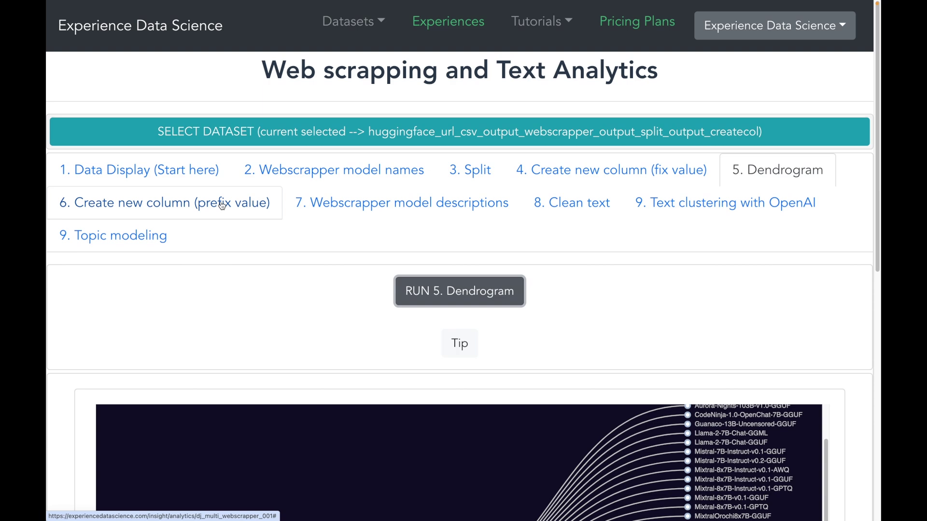
pyautogui.click(221, 205)
pyautogui.click(378, 296)
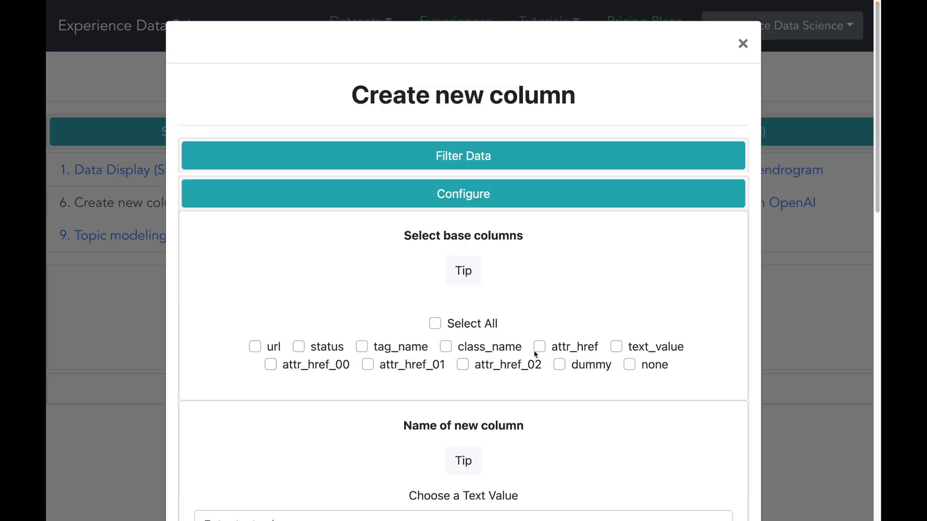
pyautogui.click(540, 346)
pyautogui.scroll(-1, 538, 348)
pyautogui.scroll(-4, 538, 347)
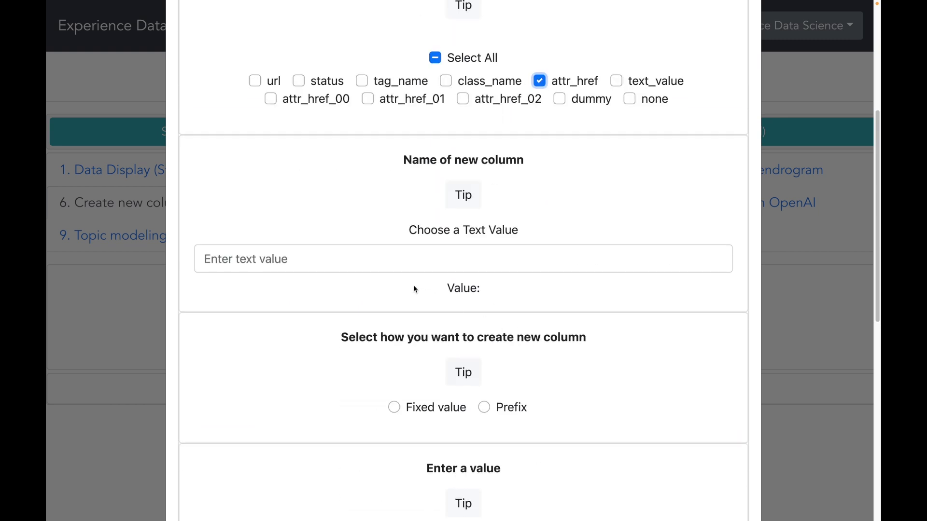
pyautogui.click(387, 265)
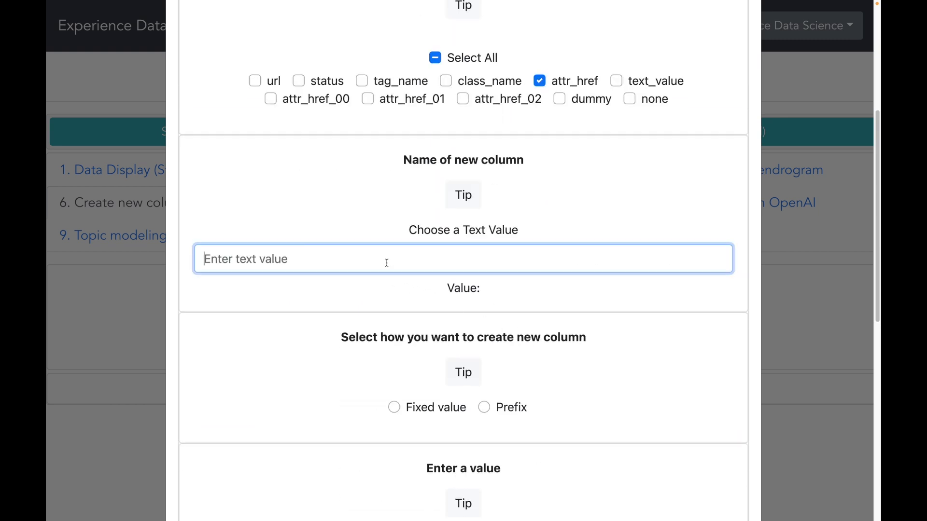
pyautogui.write('url')
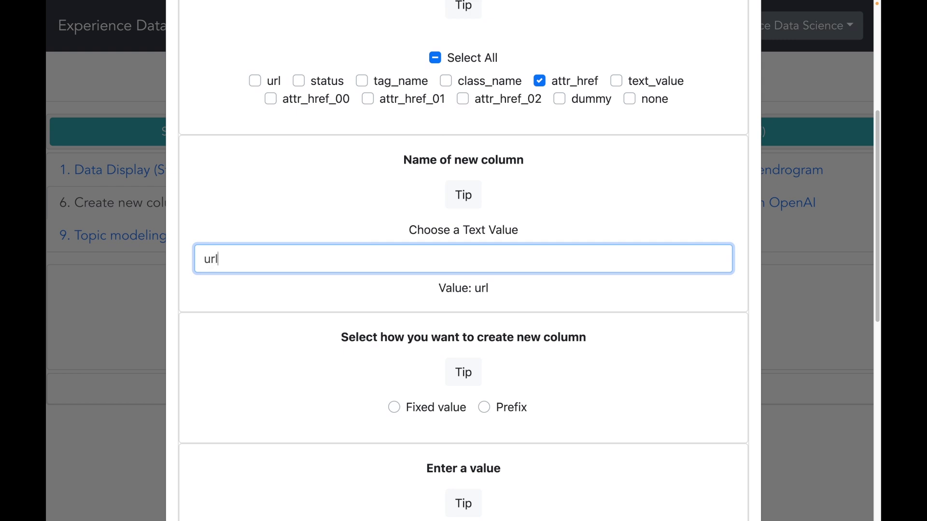
pyautogui.write('model')
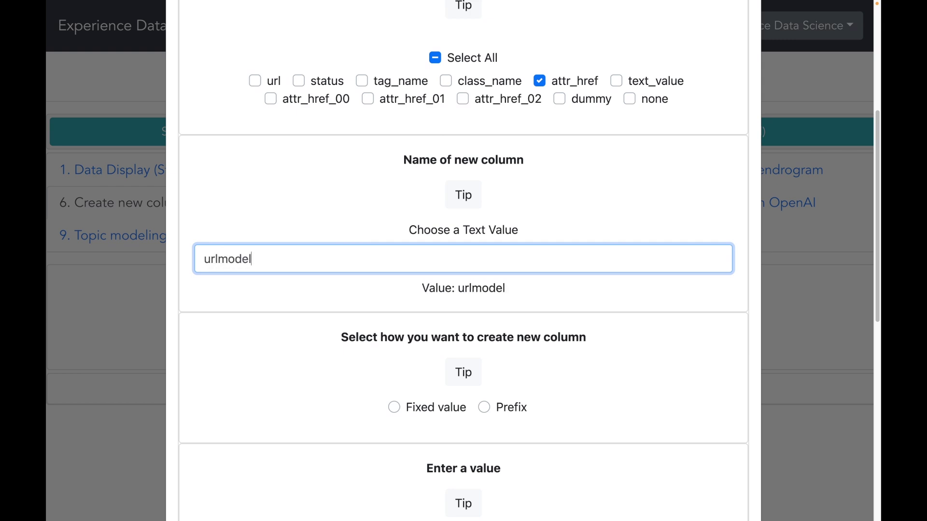
pyautogui.scroll(-2, 394, 271)
pyautogui.click(483, 329)
pyautogui.scroll(-6, 484, 332)
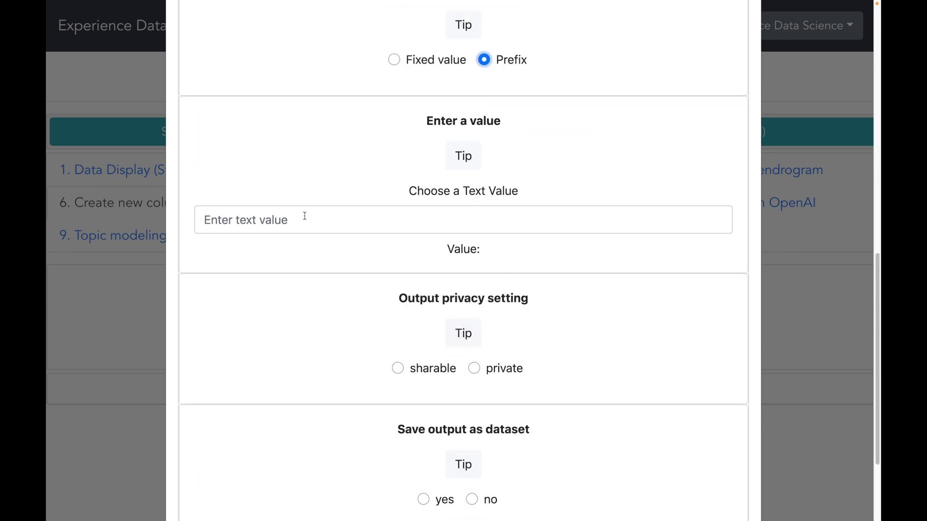
pyautogui.click(305, 216)
pyautogui.write('https://huggingface.co')
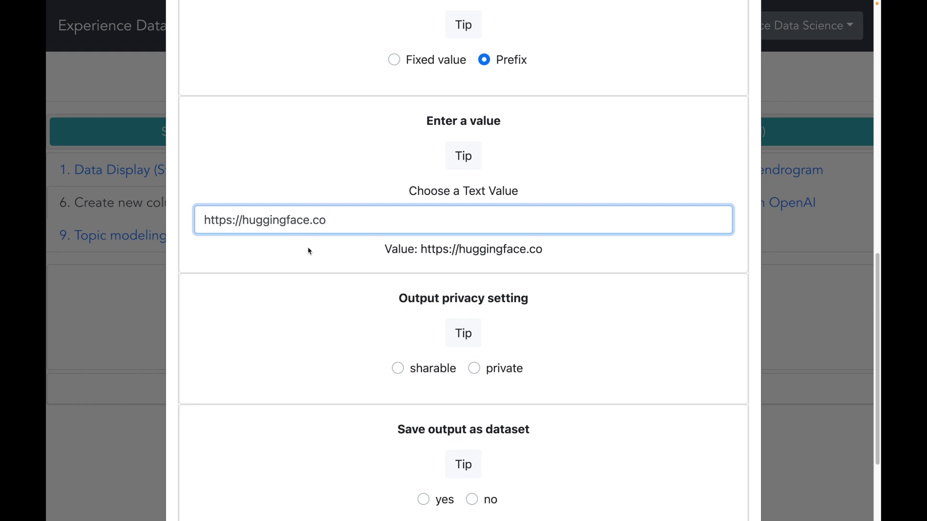
# Step: Make the output sharable and saved as a dataset, run the column creation and accept the results
pyautogui.scroll(-1, 338, 284)
pyautogui.click(398, 349)
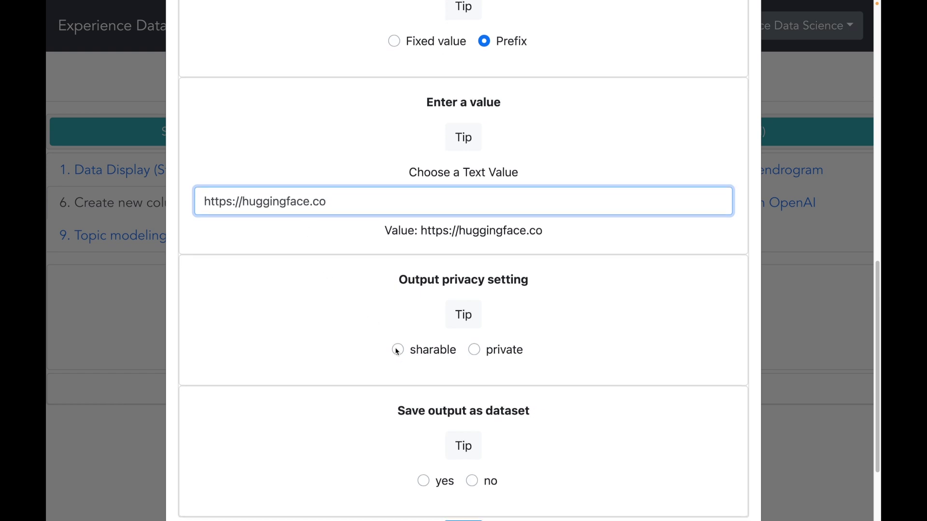
pyautogui.scroll(-4, 424, 373)
pyautogui.click(424, 395)
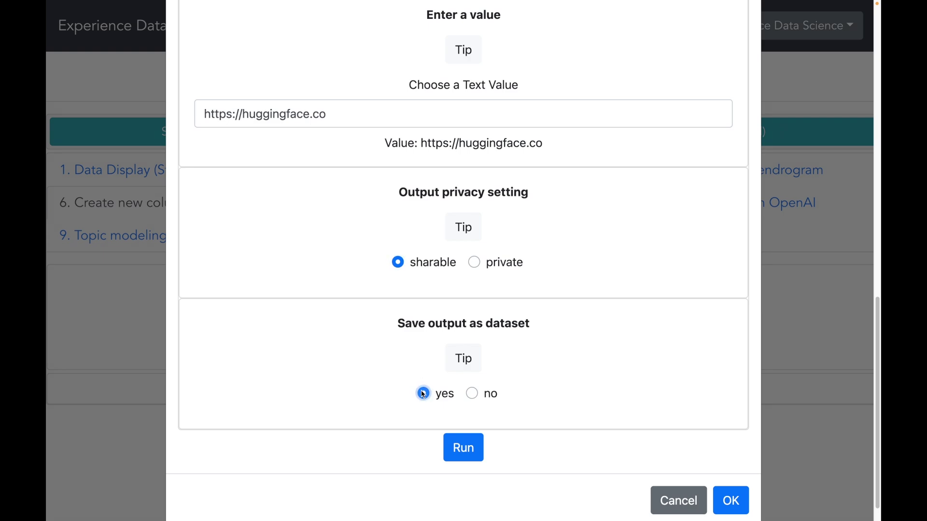
pyautogui.scroll(-1, 432, 391)
pyautogui.click(456, 429)
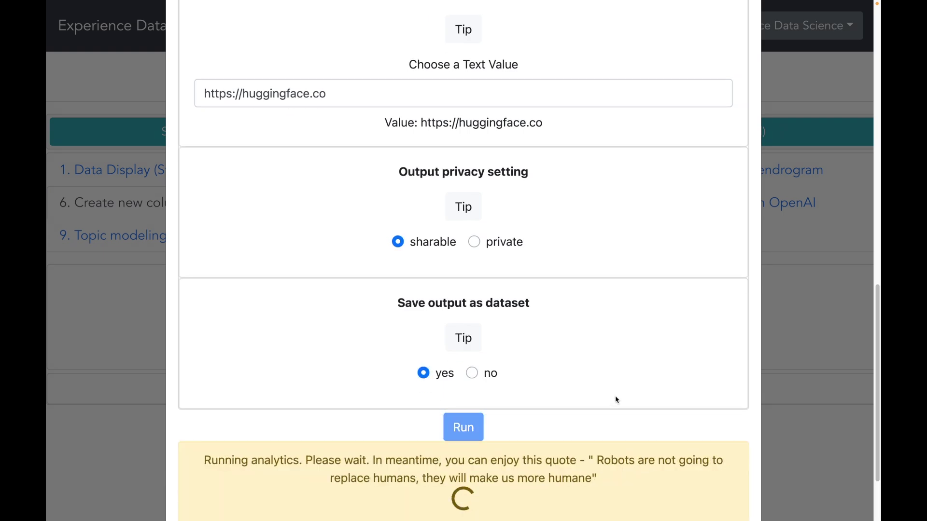
pyautogui.scroll(-5, 759, 370)
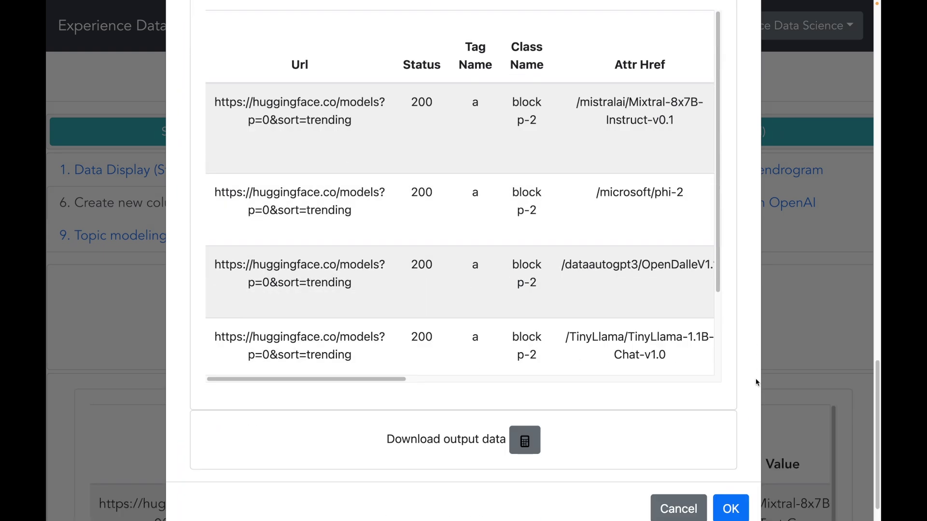
pyautogui.click(729, 473)
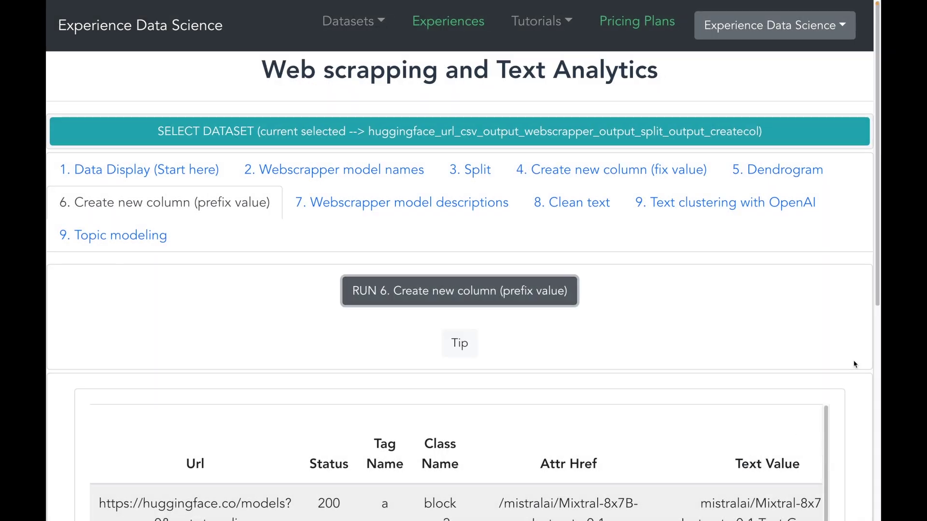
# Step: Examine the prefixed model URLs in the new column of the output table
pyautogui.scroll(-5, 855, 365)
pyautogui.scroll(-3, 628, 289)
pyautogui.hscroll(5, 627, 289)
pyautogui.moveTo(515, 141); pyautogui.dragTo(742, 165)
pyautogui.click(856, 177)
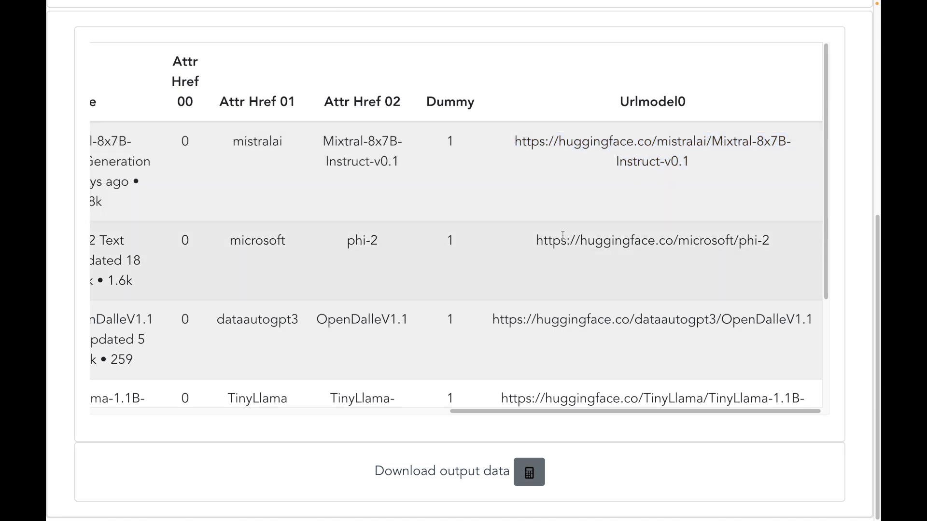
# Step: For Webscrapper model descriptions, select the dataset huggingface_url_csv_output_webscrapper_output_split_output_createcol_output_createcol
pyautogui.scroll(10, 628, 241)
pyautogui.click(433, 205)
pyautogui.click(438, 145)
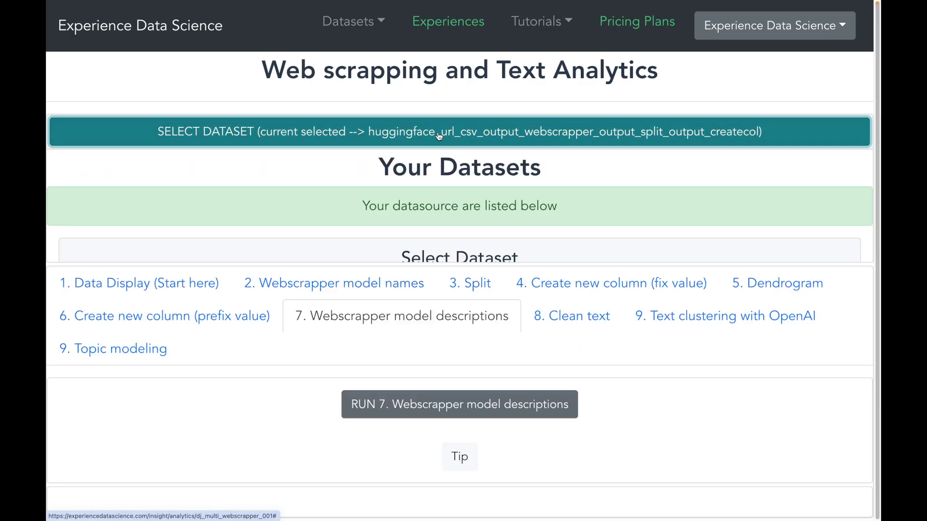
pyautogui.scroll(-6, 523, 320)
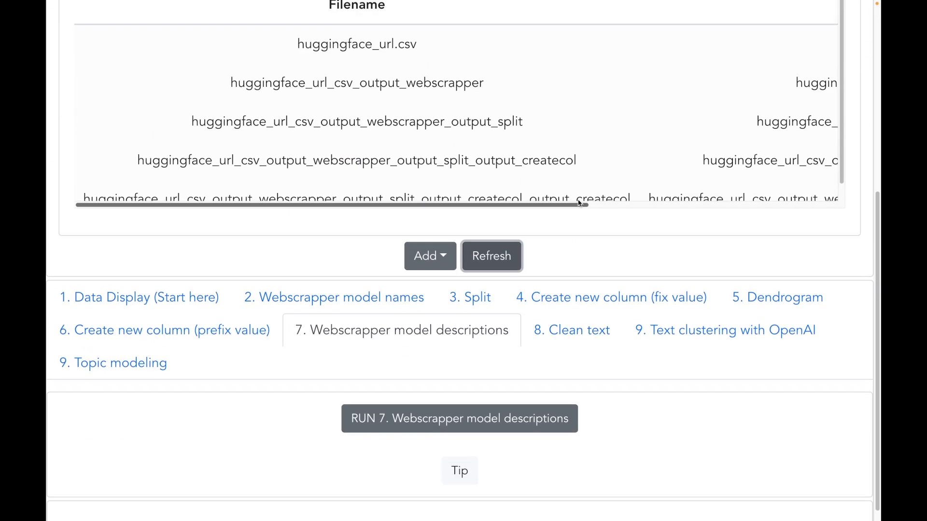
pyautogui.click(585, 184)
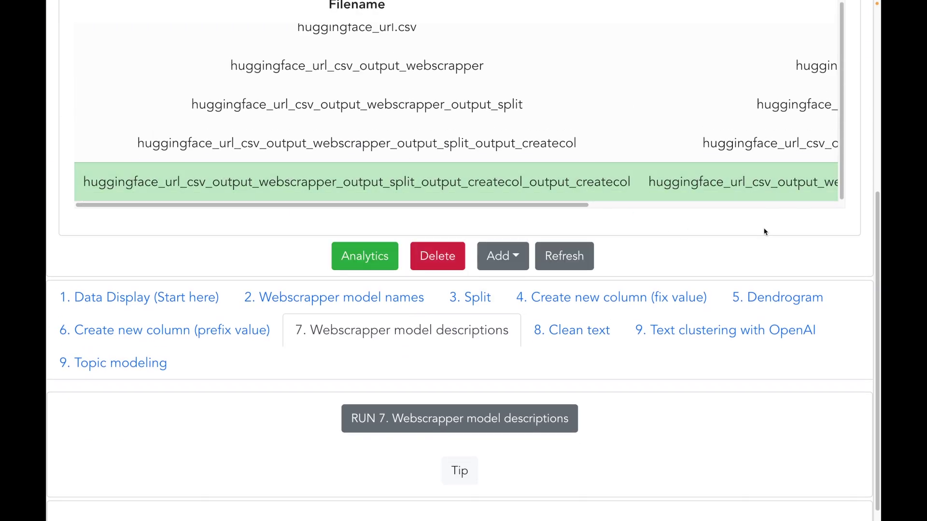
pyautogui.scroll(5, 870, 211)
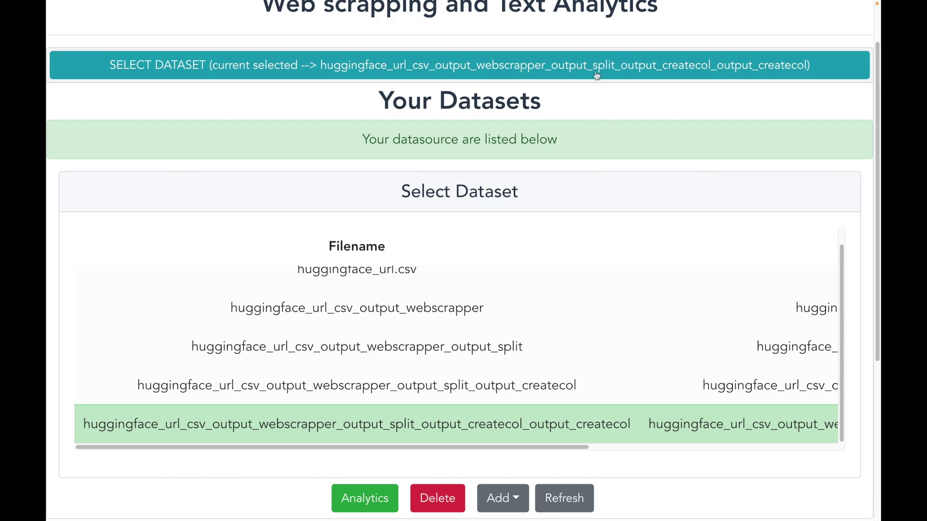
pyautogui.click(596, 71)
# Step: Configure the model description scraper with urlmodel0 as the URL column, tag name div and class name "relative md:mt-2"
pyautogui.click(521, 291)
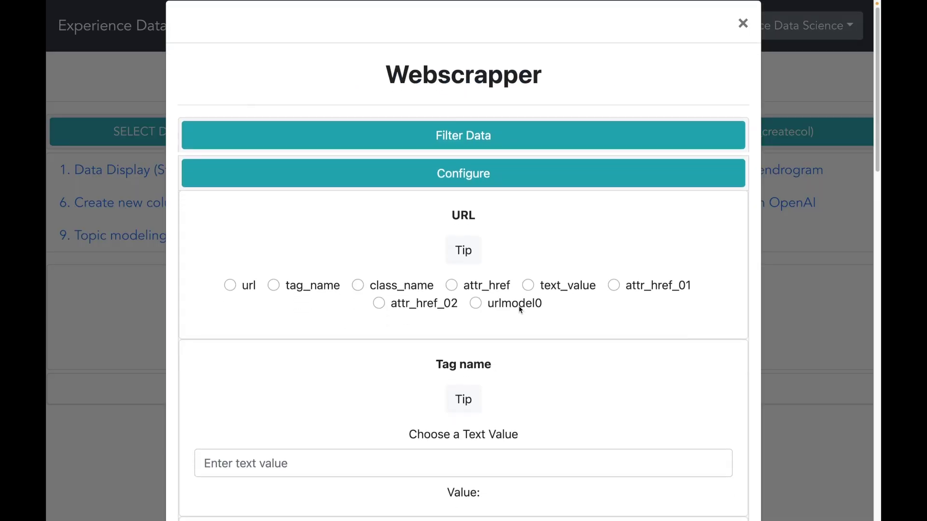
pyautogui.click(481, 307)
pyautogui.scroll(-3, 544, 305)
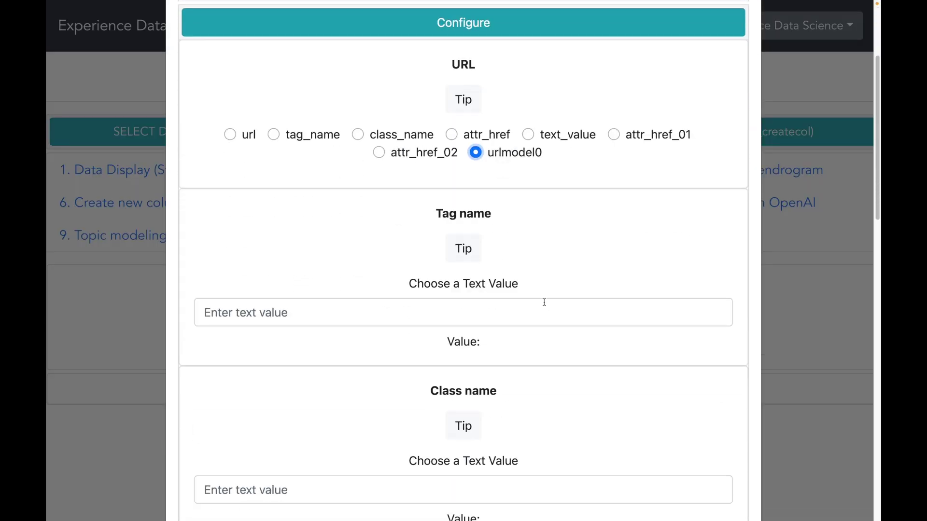
pyautogui.scroll(-1, 544, 303)
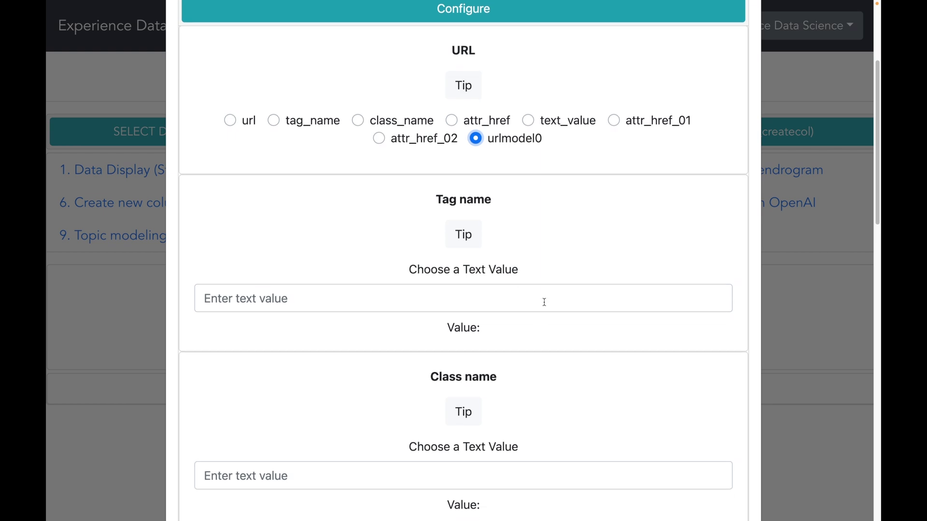
pyautogui.click(544, 302)
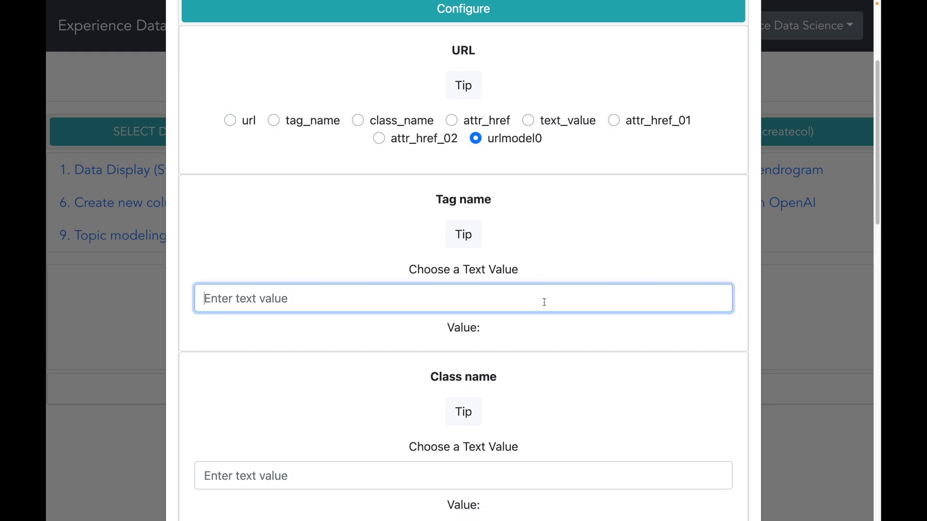
pyautogui.write('div')
pyautogui.scroll(-2, 545, 302)
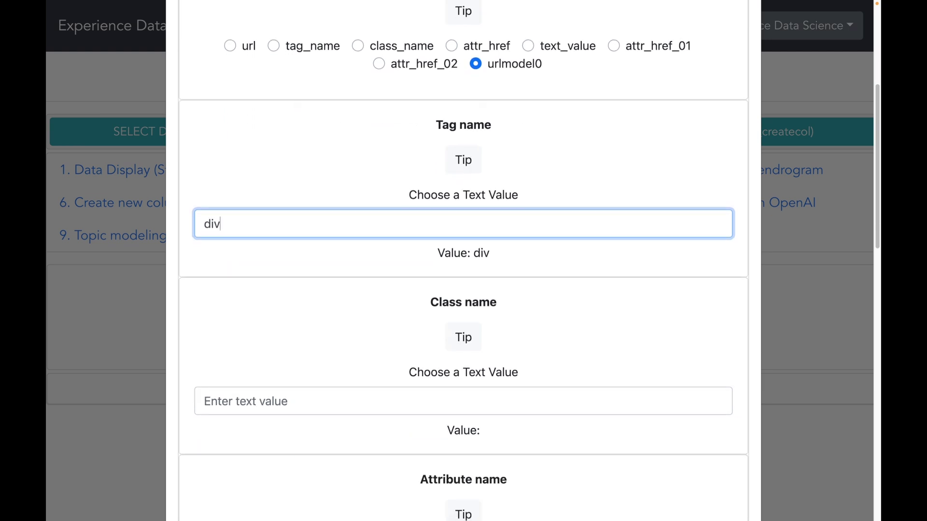
pyautogui.click(383, 400)
pyautogui.write('relative md:mt-2')
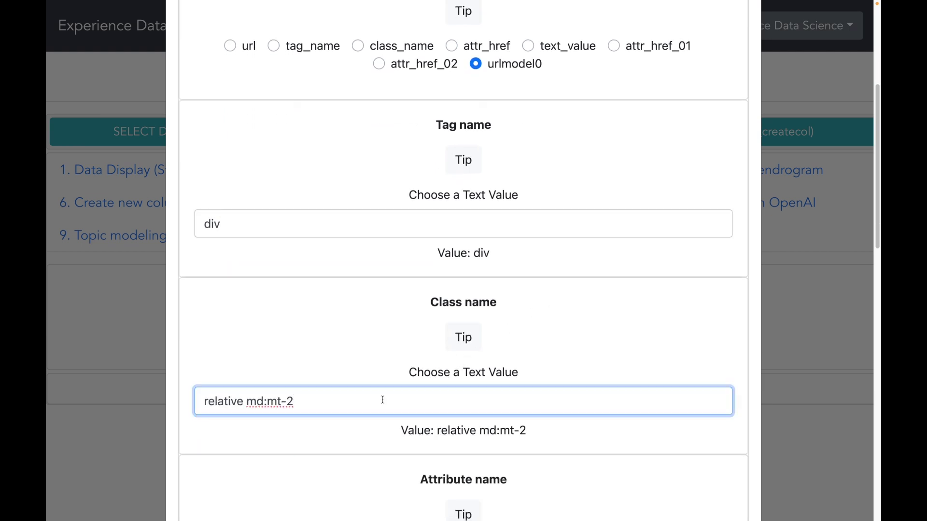
# Step: Set the attribute name and table fields to none, save the output as a sharable dataset, run the scraper and accept the results
pyautogui.click(207, 400)
pyautogui.press('Tab')
pyautogui.write('none')
pyautogui.scroll(-10, 327, 393)
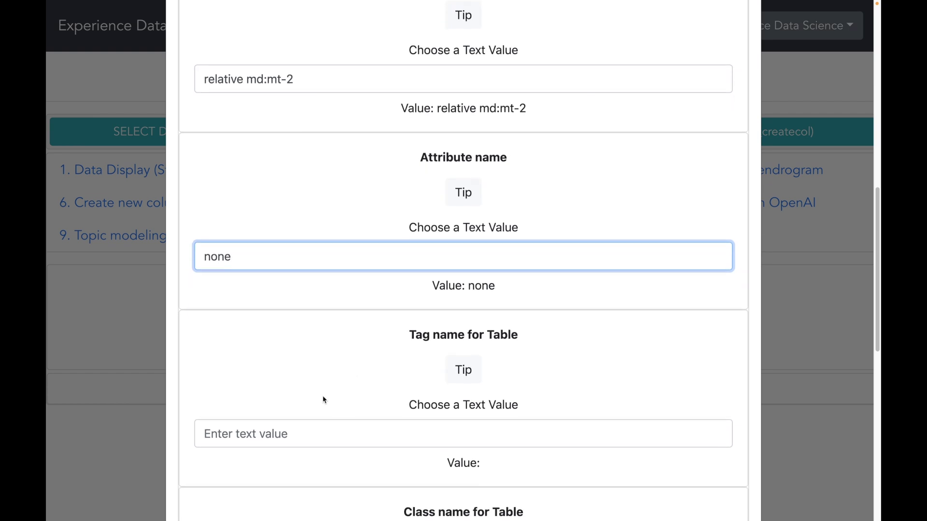
pyautogui.click(425, 369)
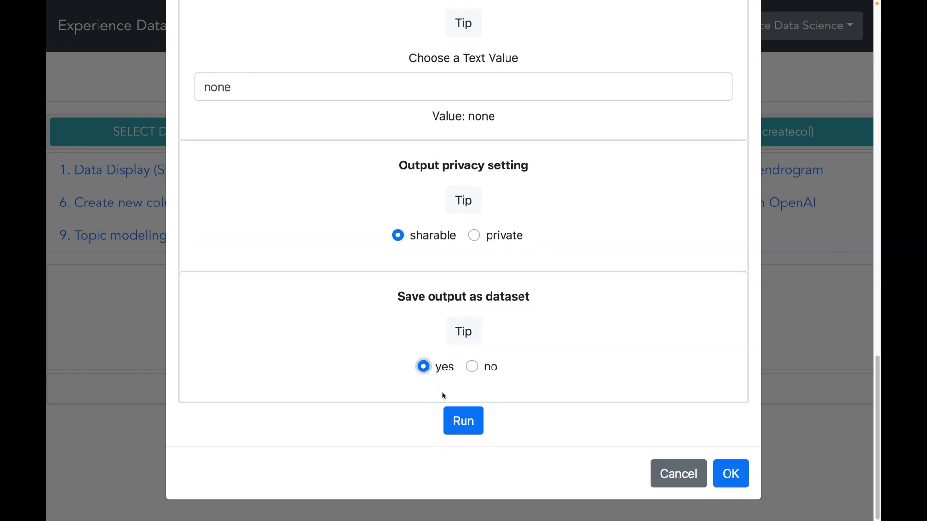
pyautogui.click(463, 428)
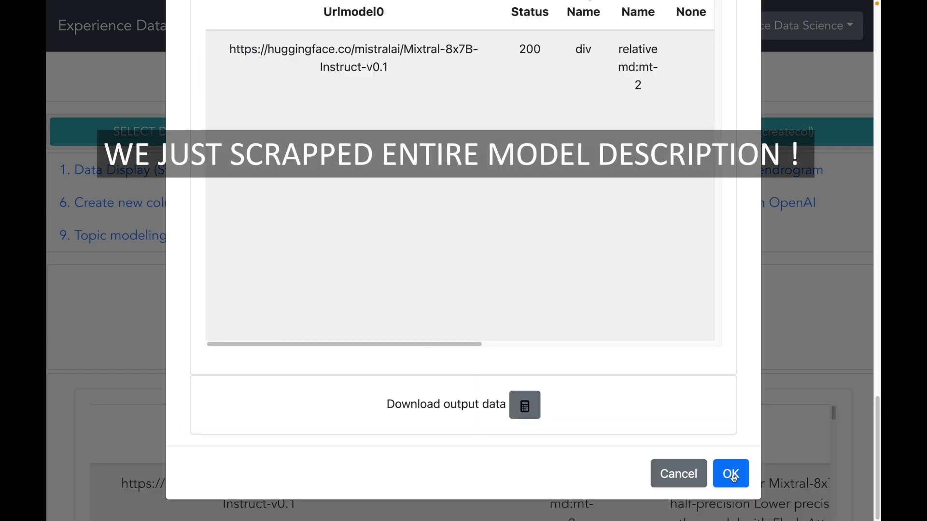
pyautogui.click(731, 474)
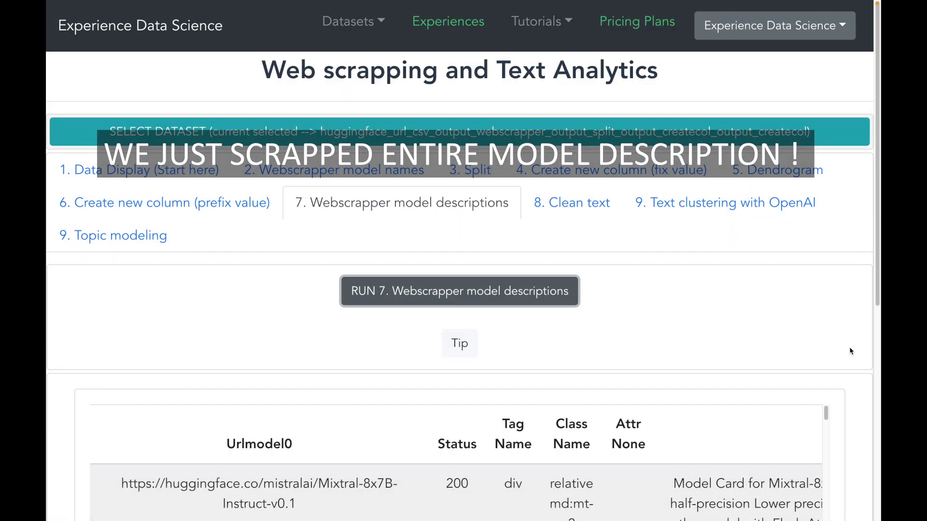
# Step: Examine the scraped model descriptions in the Text Value column, from the Mixtral-8x7B entry through the Phi-2 entry
pyautogui.scroll(-5, 849, 350)
pyautogui.scroll(-3, 855, 344)
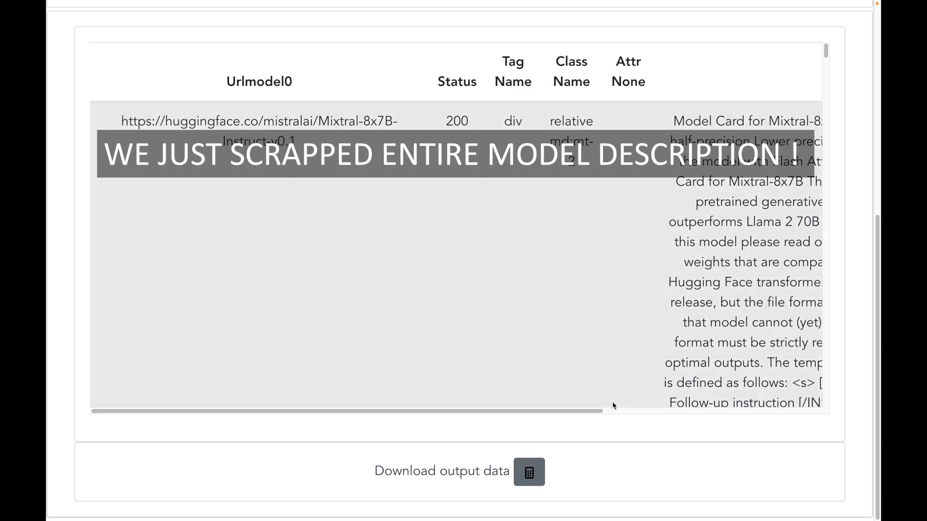
pyautogui.moveTo(571, 409); pyautogui.dragTo(796, 401)
pyautogui.moveTo(367, 121); pyautogui.dragTo(585, 336)
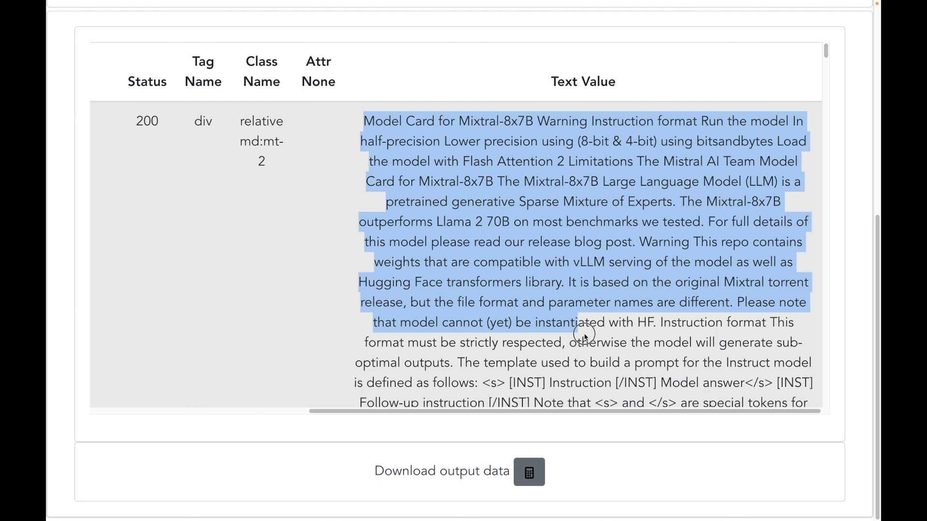
pyautogui.moveTo(585, 336); pyautogui.dragTo(682, 401)
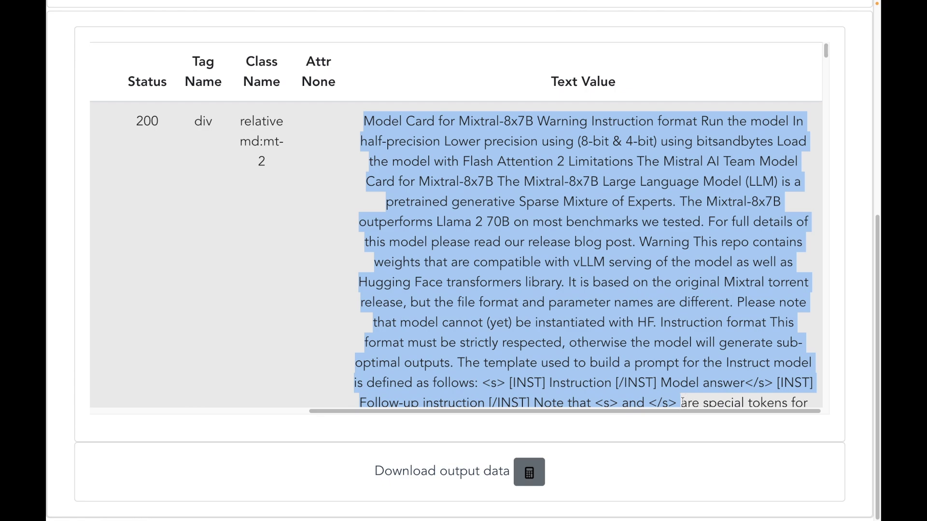
pyautogui.scroll(-10, 748, 323)
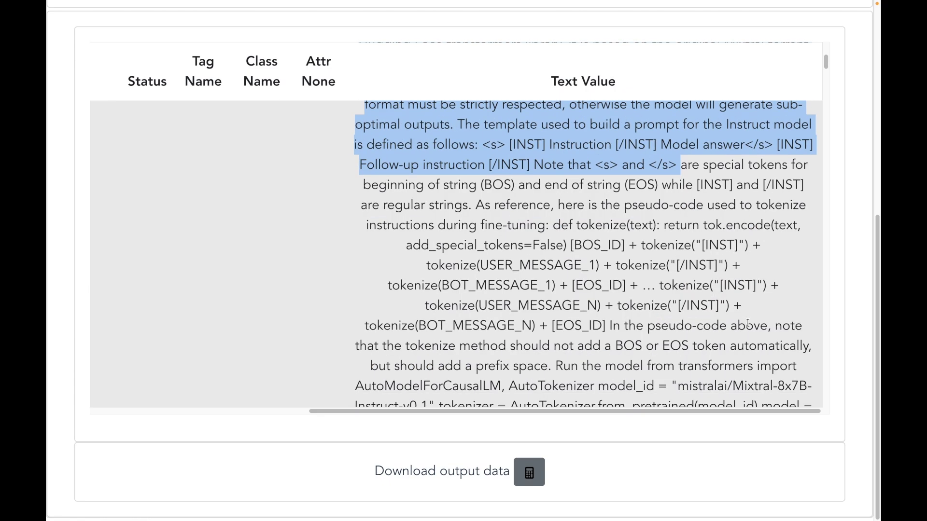
pyautogui.scroll(-15, 749, 327)
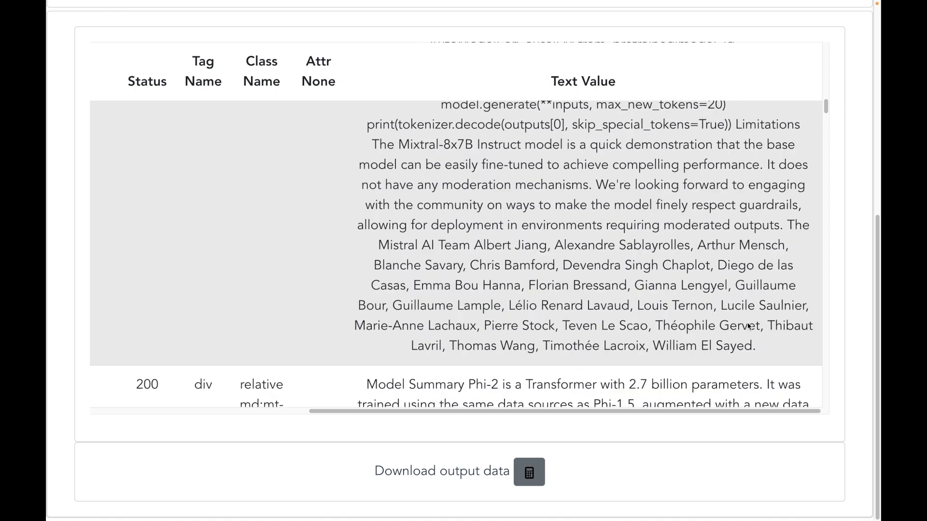
pyautogui.scroll(-1, 749, 327)
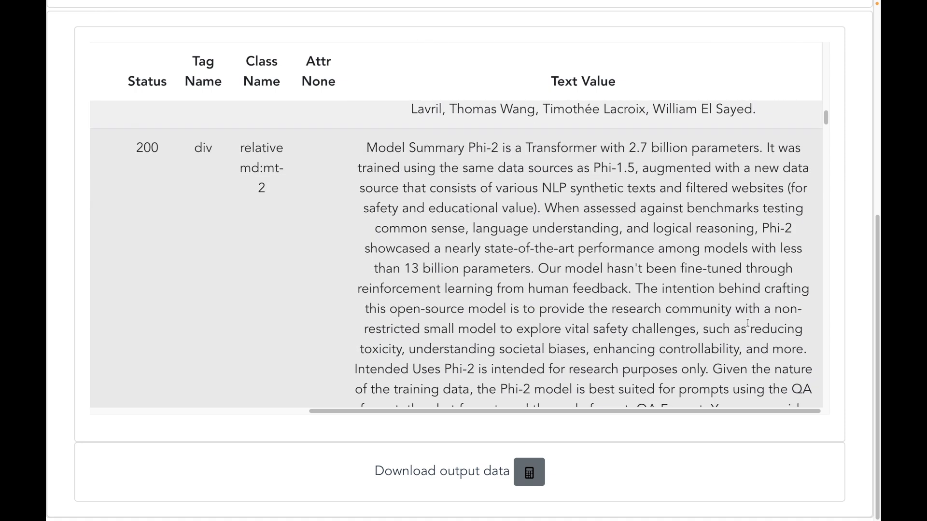
pyautogui.scroll(3, 748, 323)
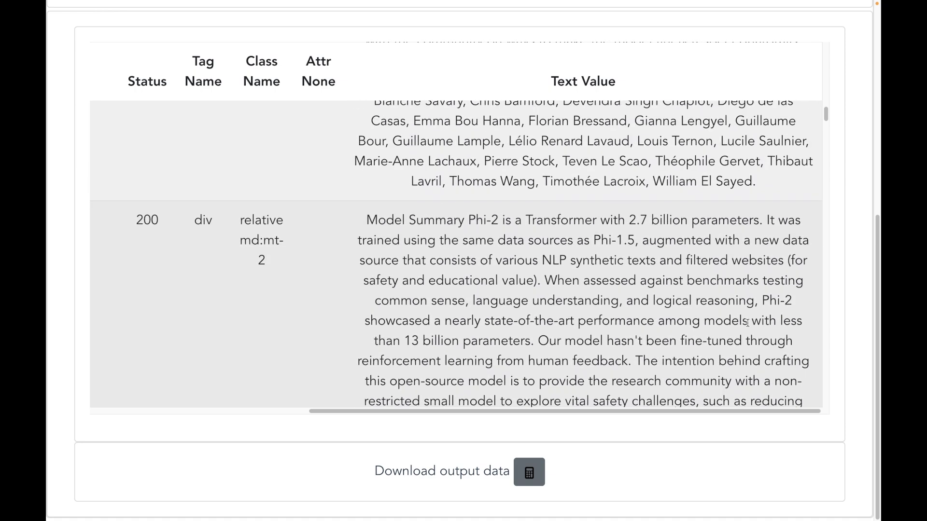
# Step: For Clean text, select the dataset huggingface_url_csv_output_webscrapper_output_split_output_createcol_output_createcol_output_webscrapper
pyautogui.scroll(10, 748, 323)
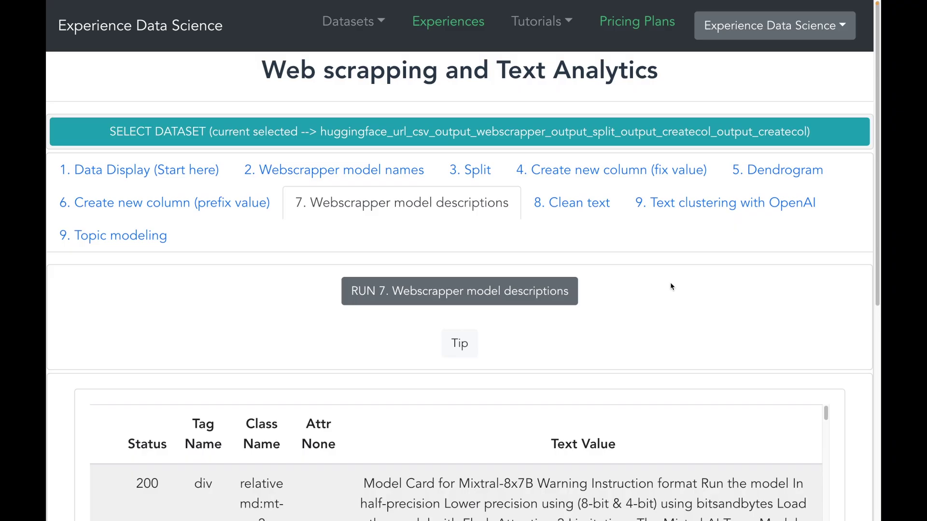
pyautogui.click(582, 204)
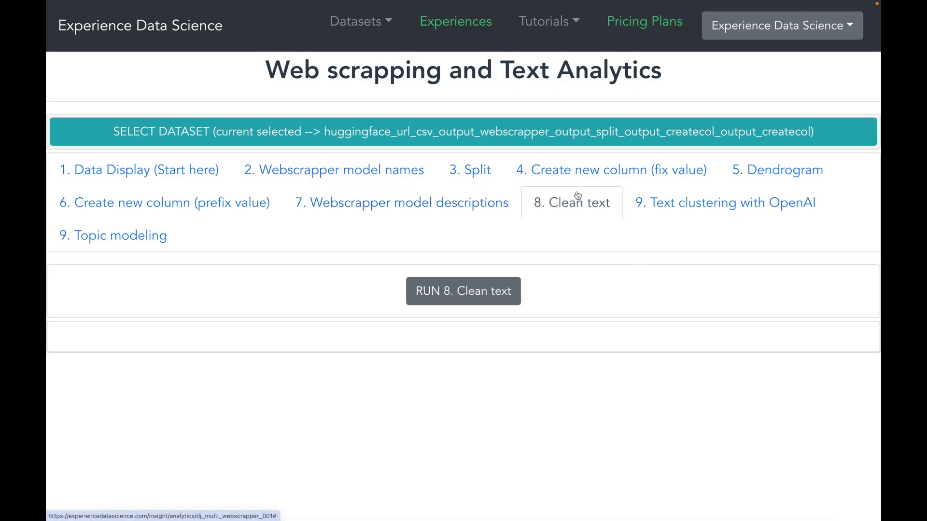
pyautogui.click(553, 129)
pyautogui.scroll(-5, 646, 320)
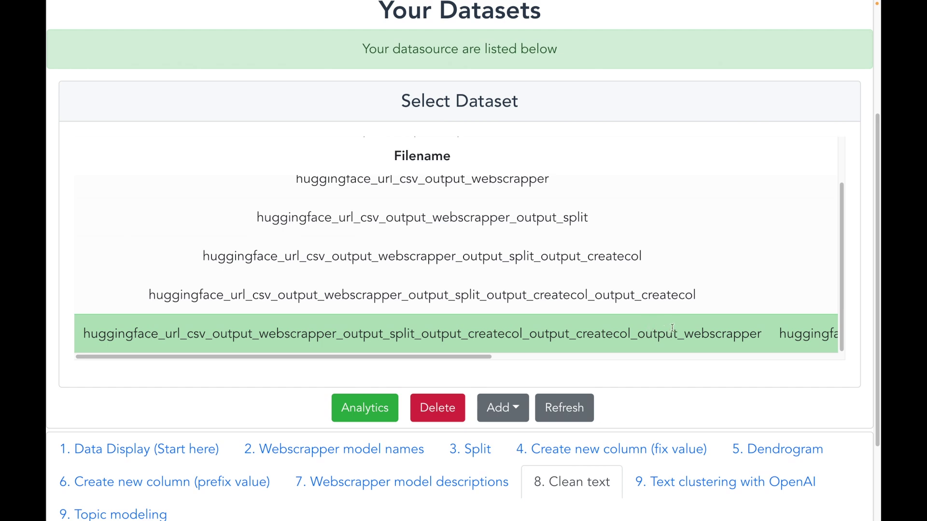
pyautogui.scroll(10, 694, 201)
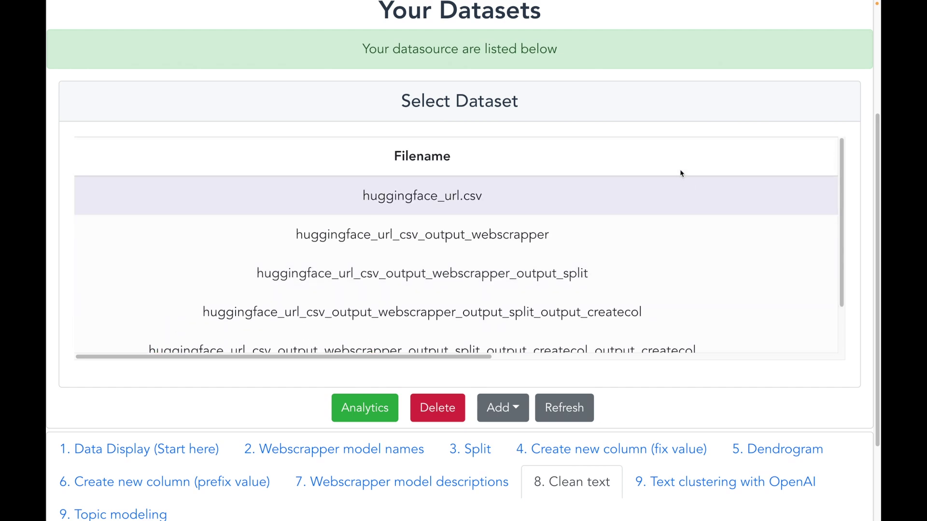
pyautogui.click(695, 119)
# Step: Configure the text cleaning with text_value as the column and all methods: lower case, remove special characters and remove new line character
pyautogui.click(566, 268)
pyautogui.click(562, 272)
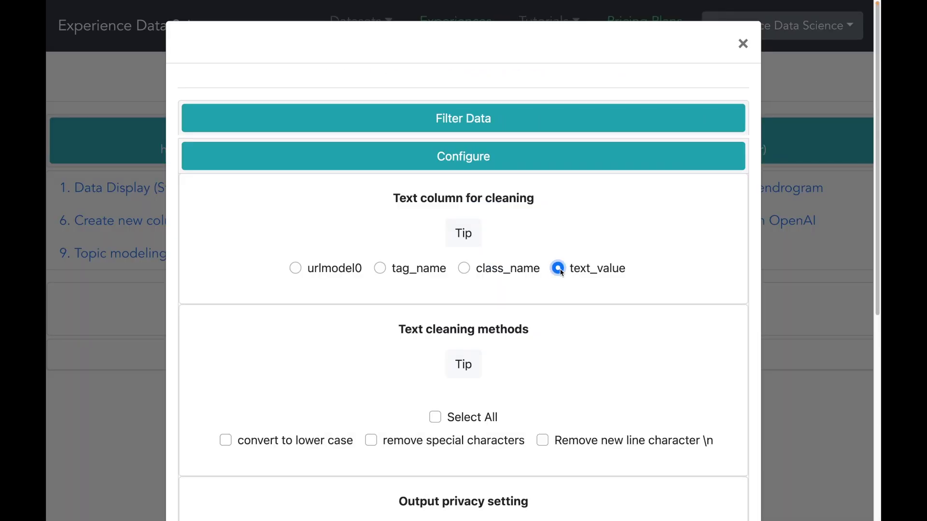
pyautogui.scroll(-2, 564, 295)
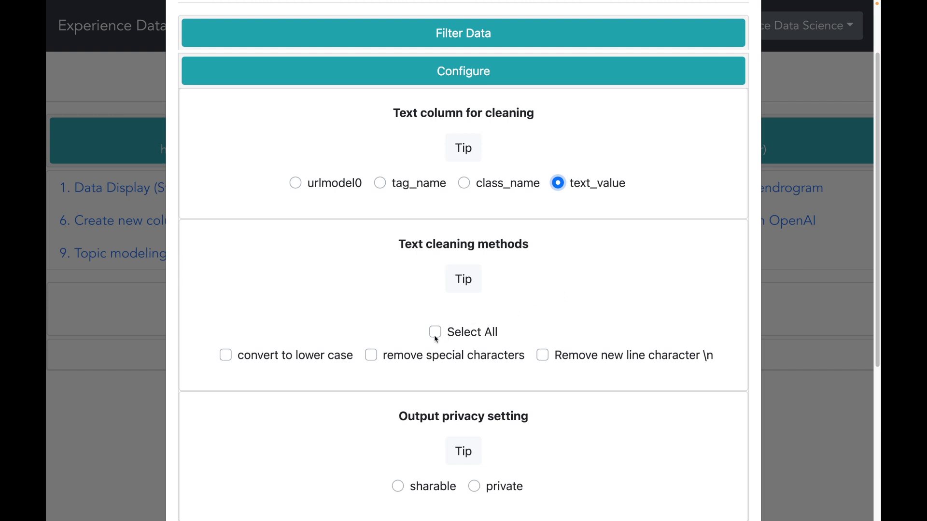
pyautogui.click(436, 333)
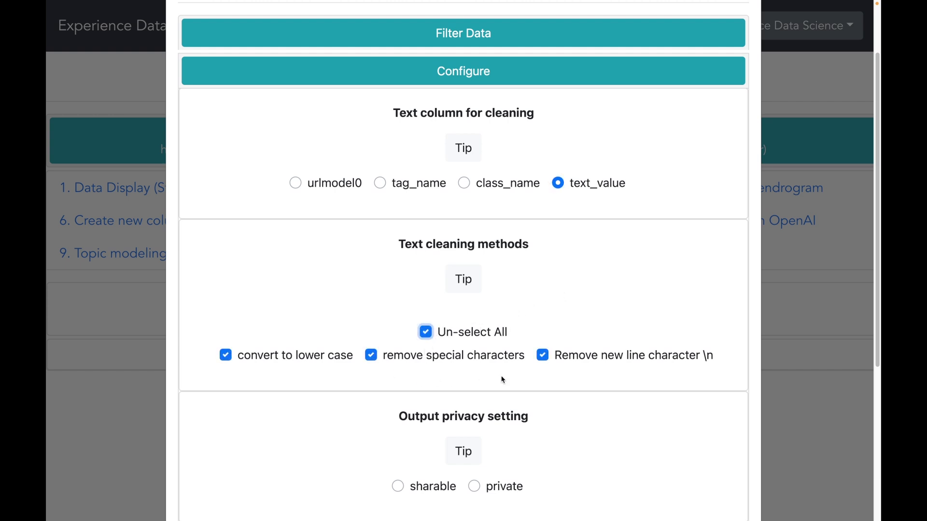
pyautogui.scroll(-2, 503, 380)
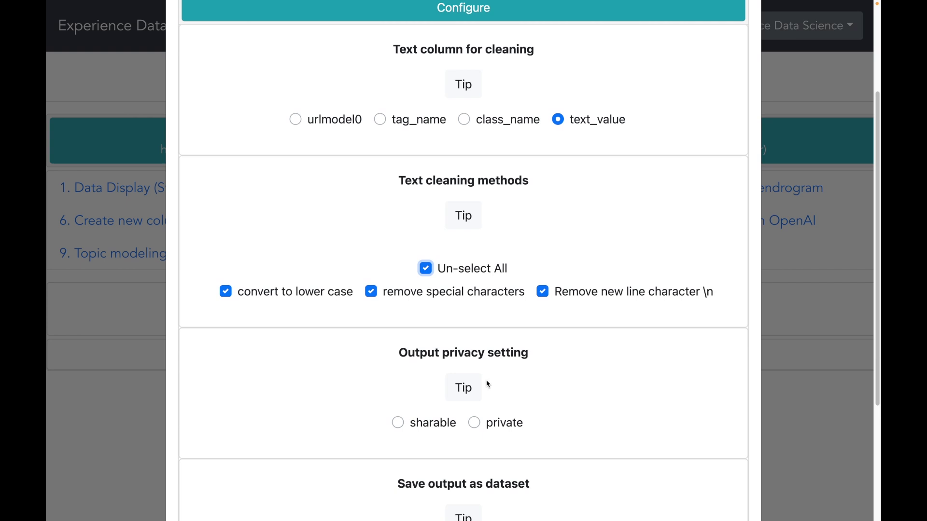
# Step: Make the cleaned output sharable and save it as a dataset, run the cleaning and accept the results
pyautogui.click(398, 423)
pyautogui.scroll(-3, 378, 407)
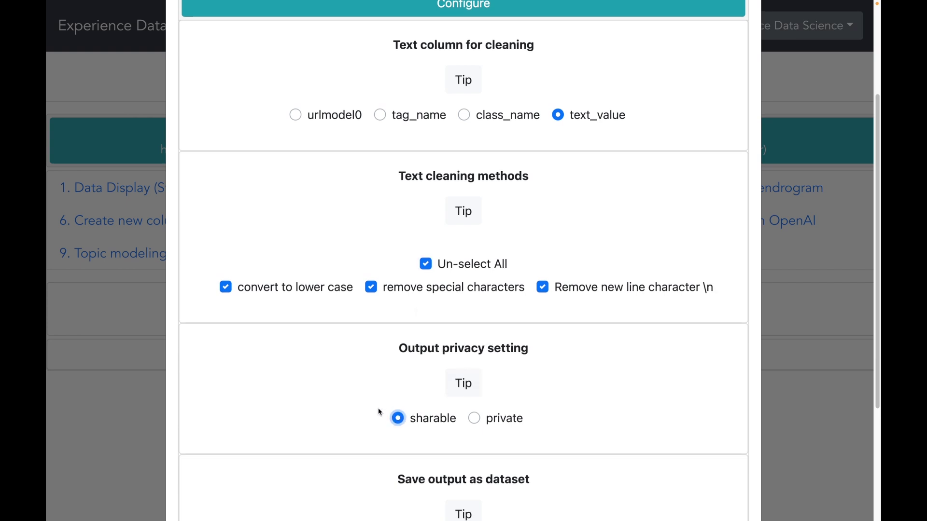
pyautogui.click(423, 466)
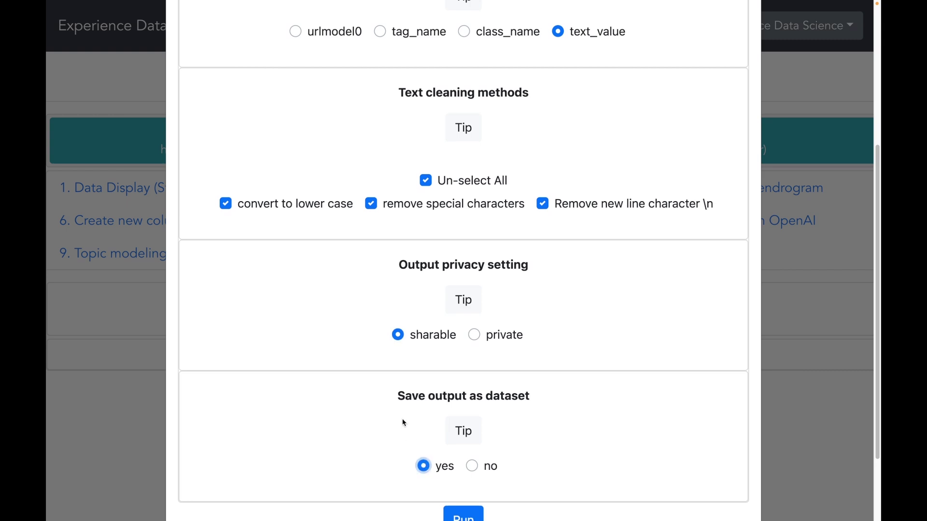
pyautogui.scroll(-3, 404, 423)
pyautogui.click(452, 430)
pyautogui.scroll(-1, 582, 395)
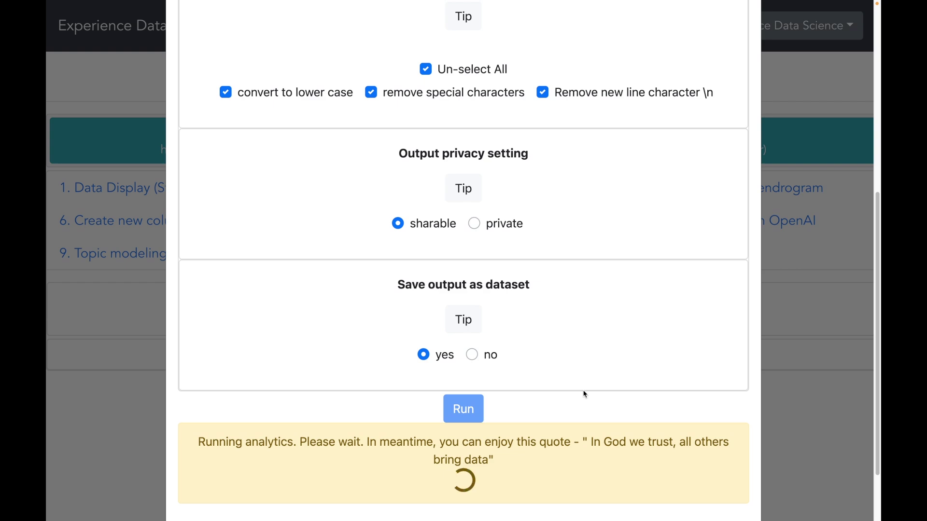
pyautogui.scroll(-2, 676, 386)
pyautogui.scroll(-8, 756, 379)
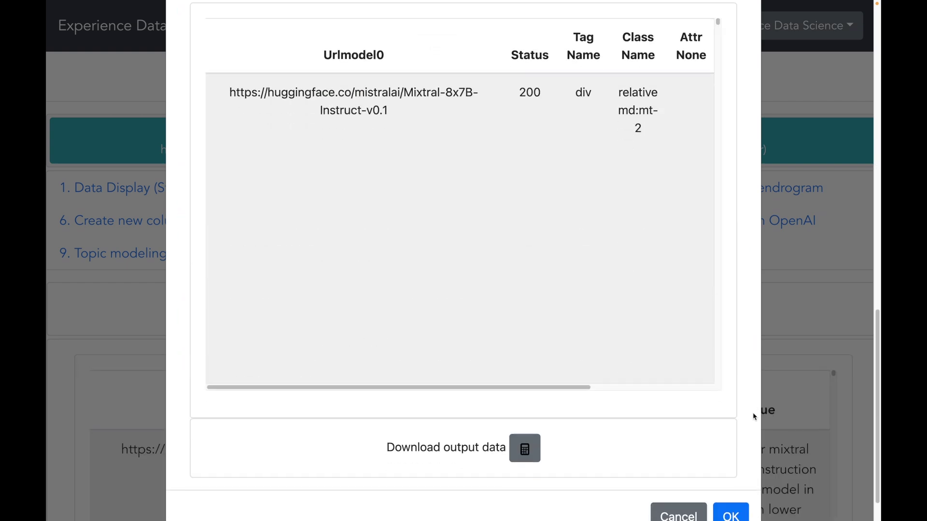
pyautogui.click(740, 466)
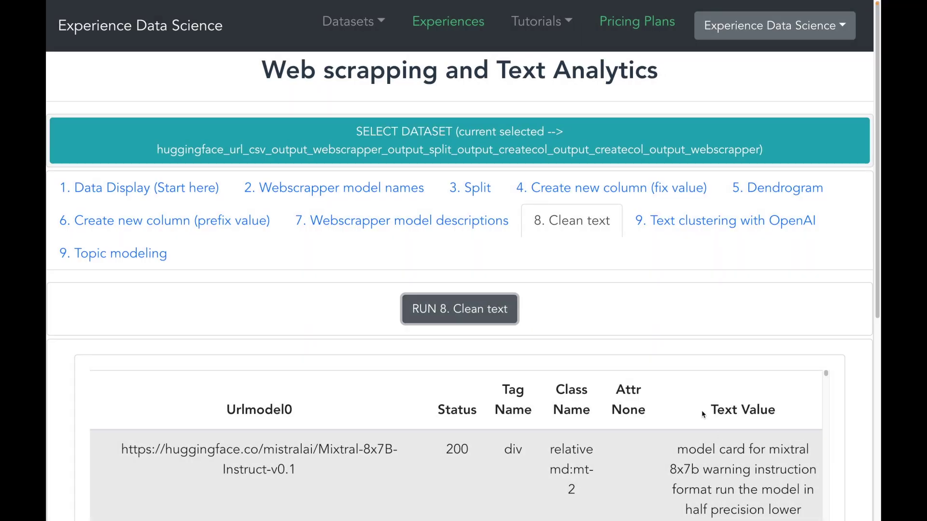
# Step: Examine the cleaned description of the Mixtral-8x7B model in the Text Value column
pyautogui.scroll(-2, 620, 331)
pyautogui.scroll(-4, 741, 261)
pyautogui.scroll(-2, 741, 261)
pyautogui.scroll(5, 770, 336)
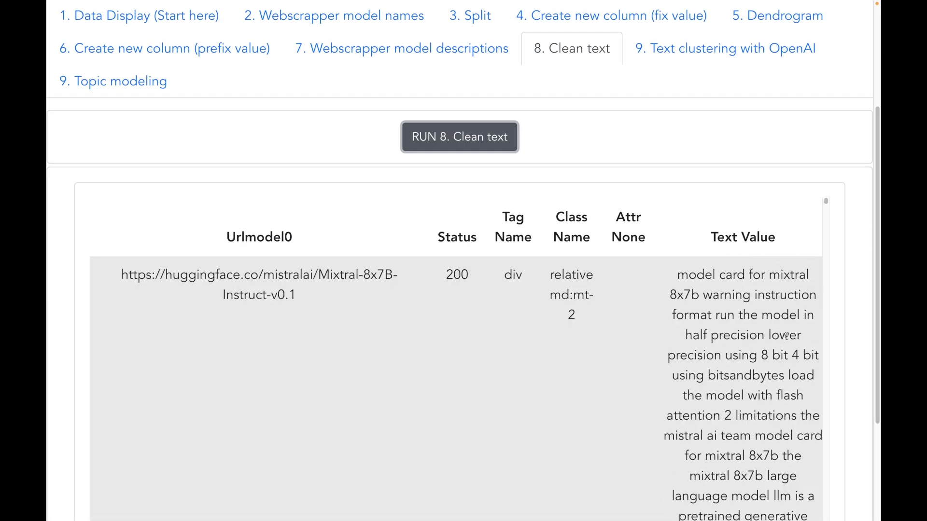
pyautogui.scroll(-2, 857, 338)
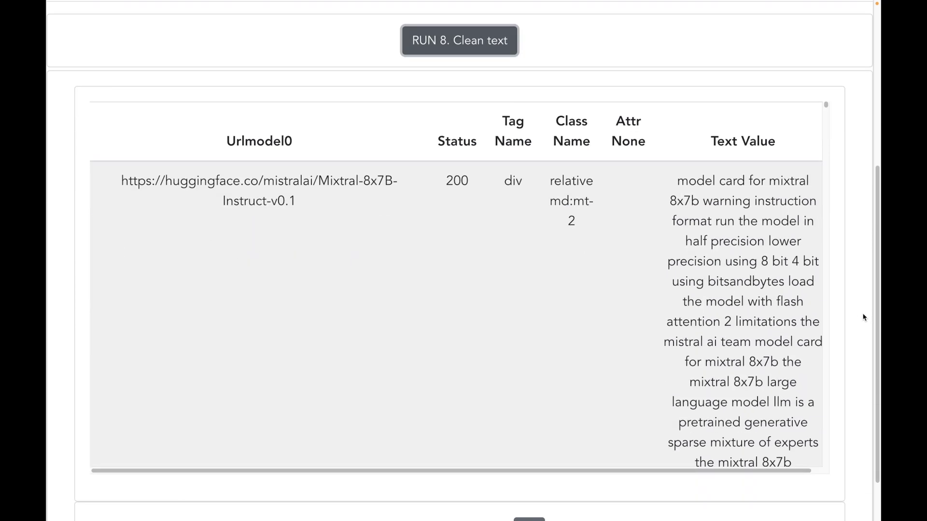
pyautogui.moveTo(679, 180); pyautogui.dragTo(768, 453)
pyautogui.scroll(-3, 767, 400)
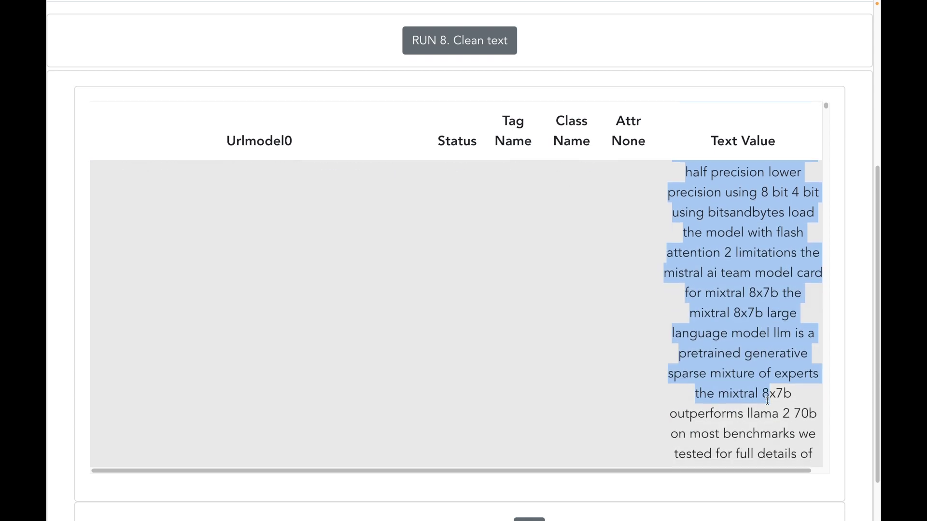
pyautogui.scroll(-4, 768, 400)
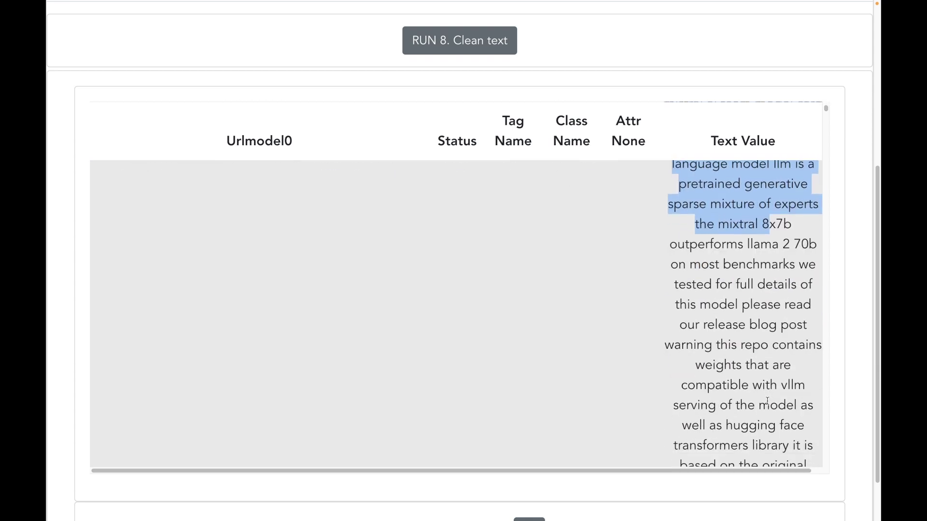
pyautogui.scroll(-3, 768, 401)
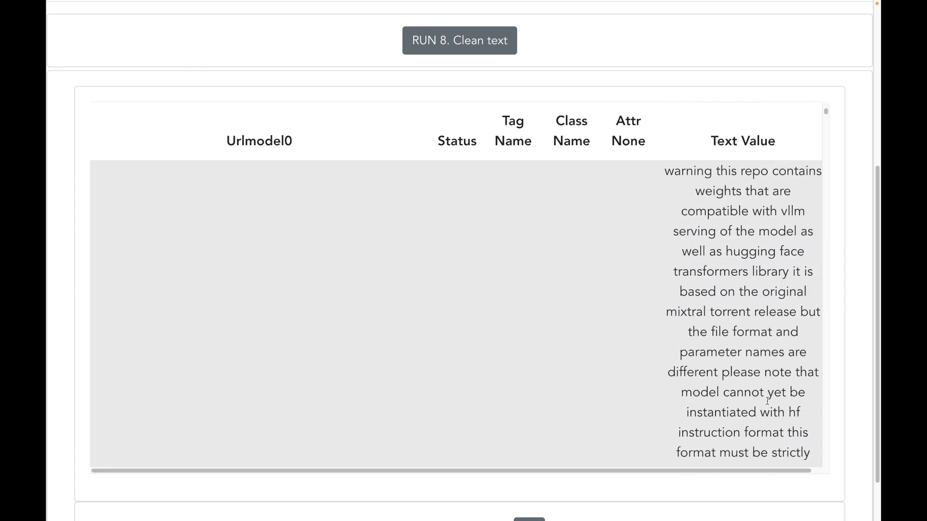
# Step: For Text clustering with OpenAI, refresh the dataset list and select the cleaned dataset whose name ends in cleantext
pyautogui.scroll(5, 658, 224)
pyautogui.click(662, 226)
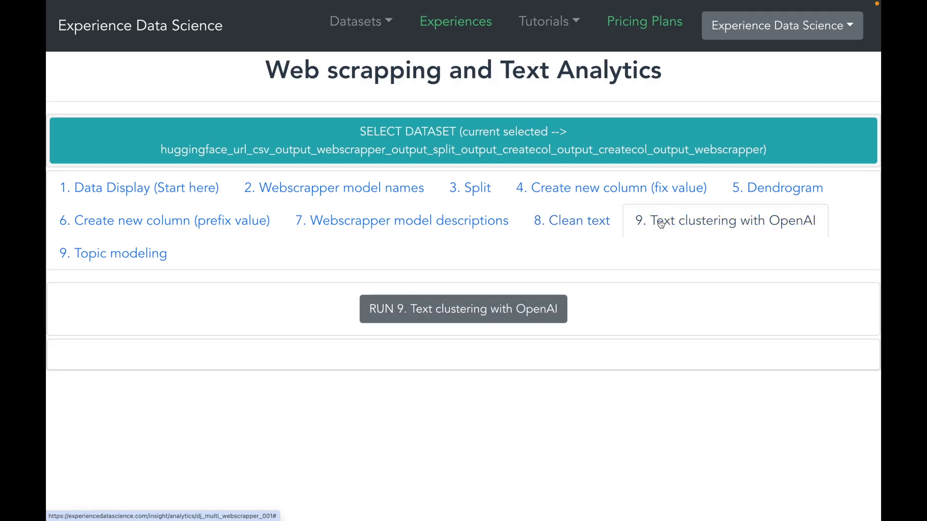
pyautogui.click(637, 153)
pyautogui.scroll(-2, 710, 286)
pyautogui.scroll(-2, 710, 285)
pyautogui.click(565, 412)
pyautogui.scroll(-5, 676, 311)
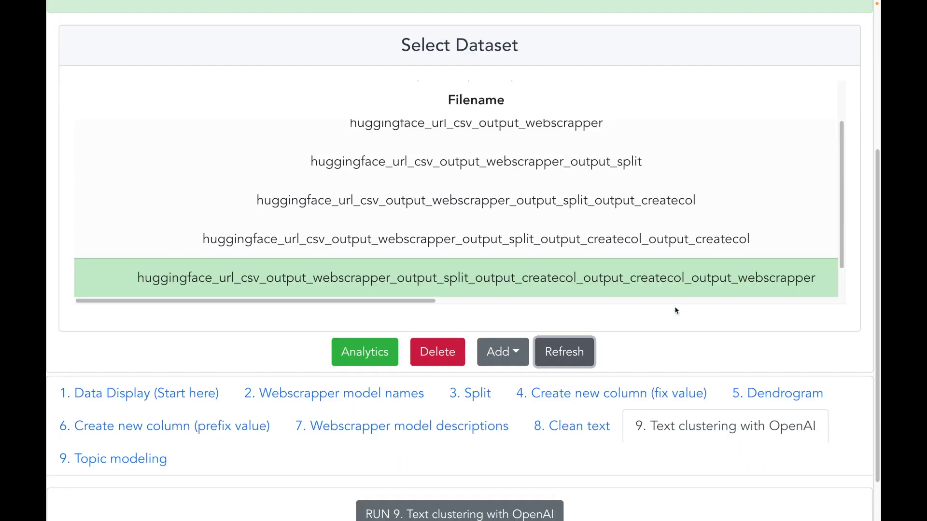
pyautogui.scroll(-1, 671, 285)
pyautogui.click(669, 280)
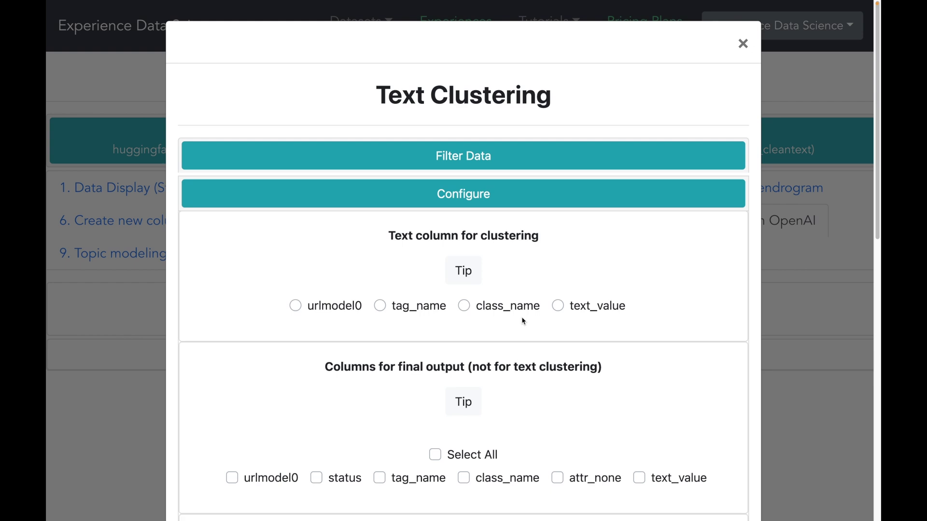
# Step: Set text_value as the clustering column and include urlmodel0, status, tag_name and class_name as the final output columns
pyautogui.click(559, 306)
pyautogui.scroll(-1, 565, 310)
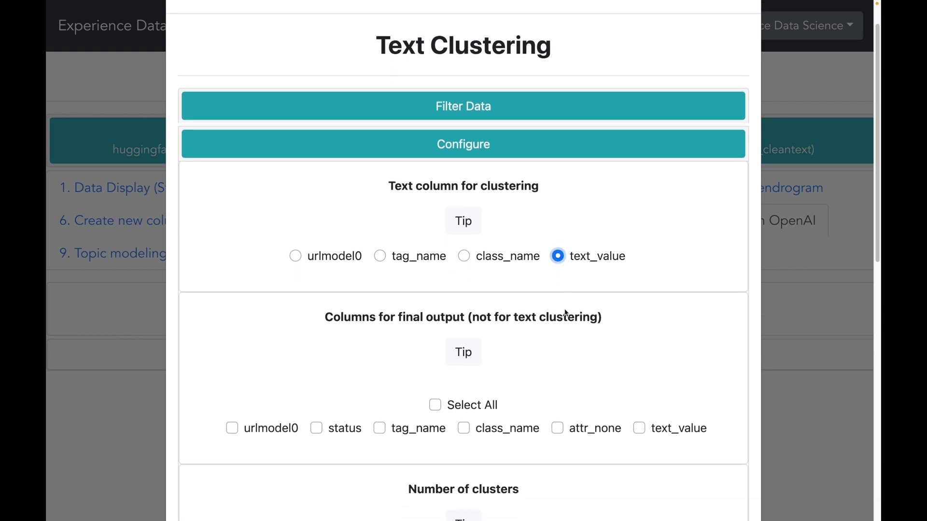
pyautogui.scroll(-1, 567, 313)
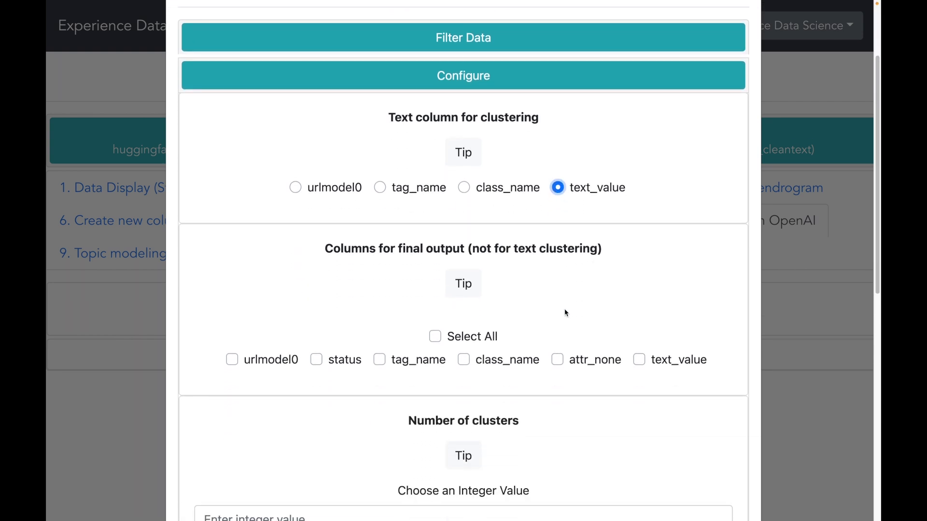
pyautogui.scroll(-1, 567, 314)
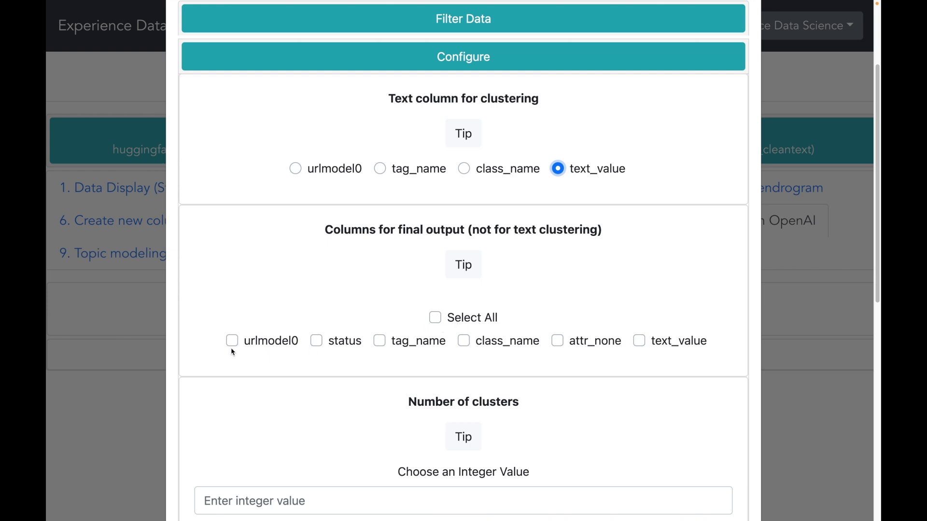
pyautogui.click(434, 318)
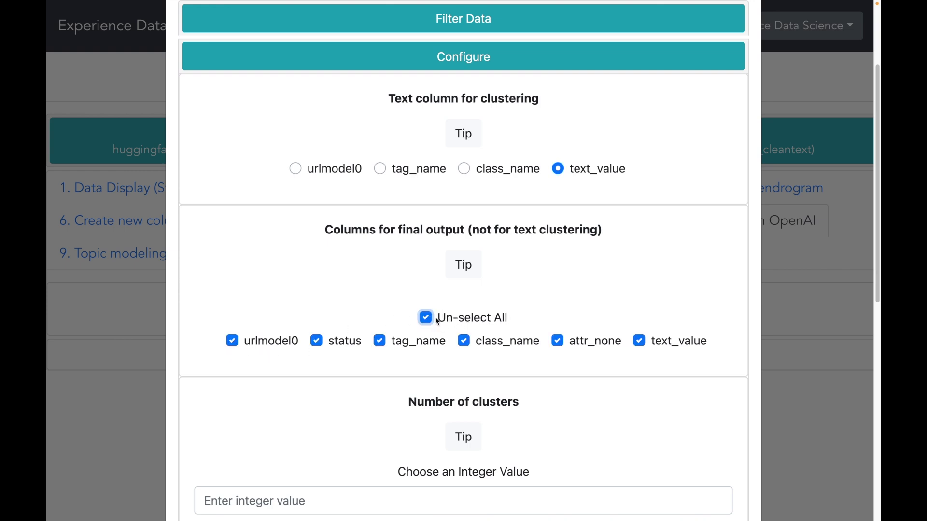
pyautogui.click(639, 340)
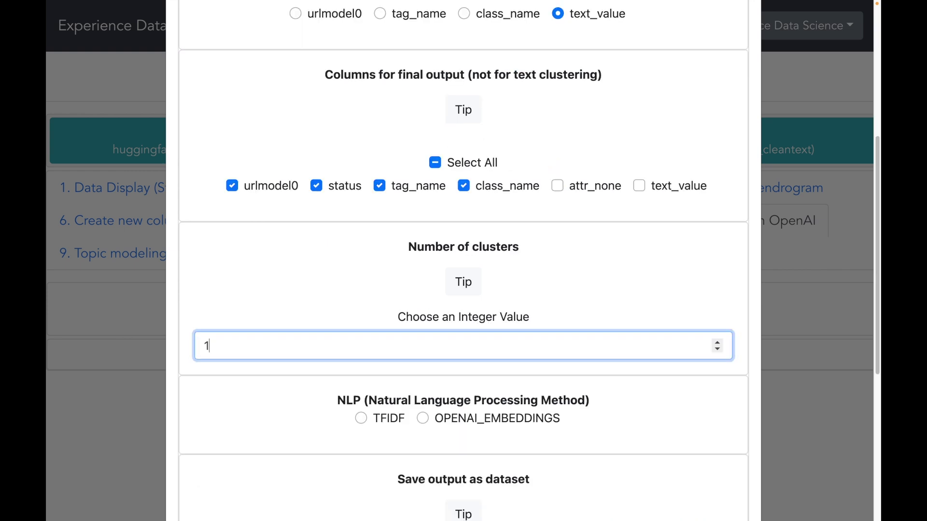
# Step: Set the number of clusters to 10 and choose OPENAI_EMBEDDINGS as the NLP method
pyautogui.write('0')
pyautogui.scroll(-1, 490, 356)
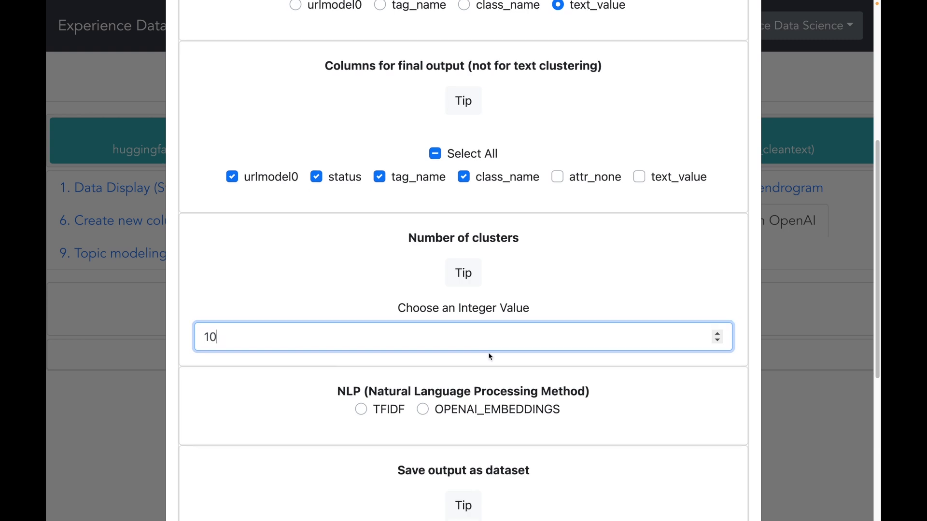
pyautogui.click(430, 402)
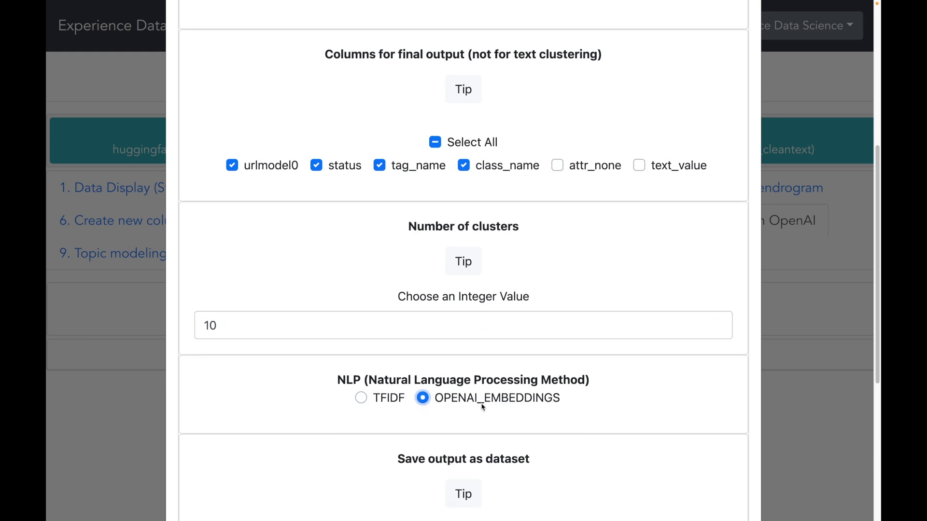
pyautogui.scroll(-1, 629, 394)
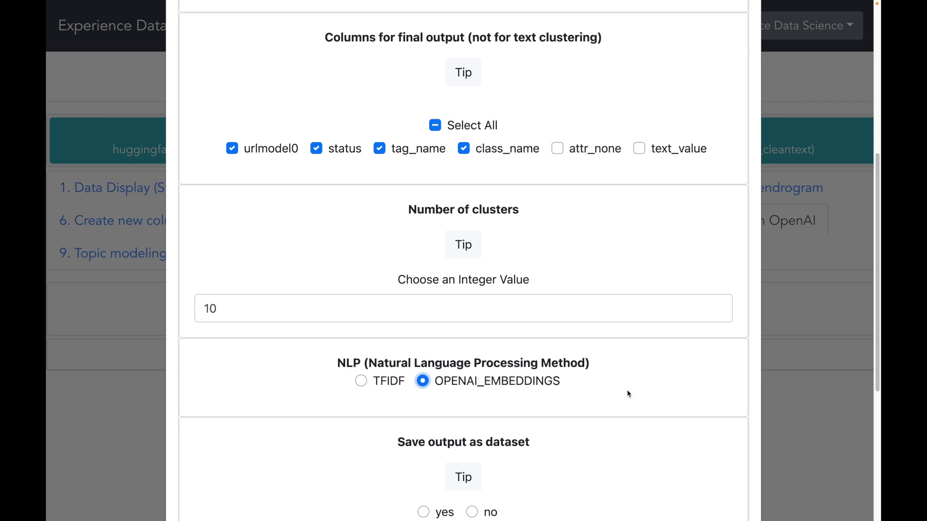
# Step: Save the clustering output as a sharable dataset and run the text clustering
pyautogui.scroll(-5, 629, 394)
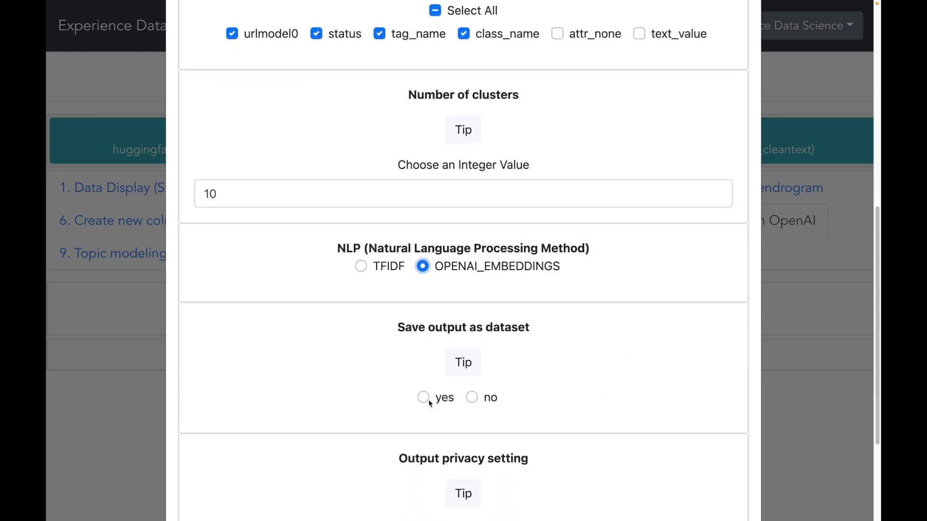
pyautogui.click(423, 398)
pyautogui.scroll(-4, 638, 401)
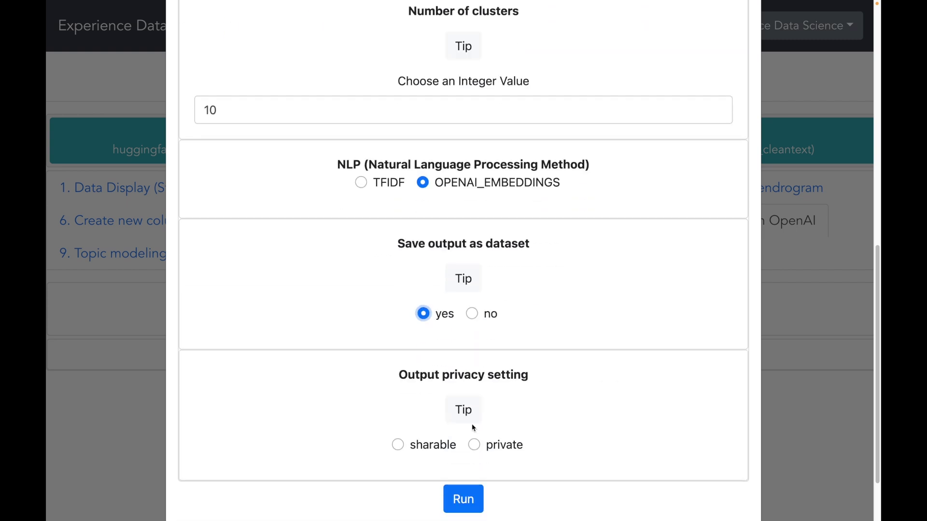
pyautogui.click(399, 445)
pyautogui.scroll(-4, 687, 378)
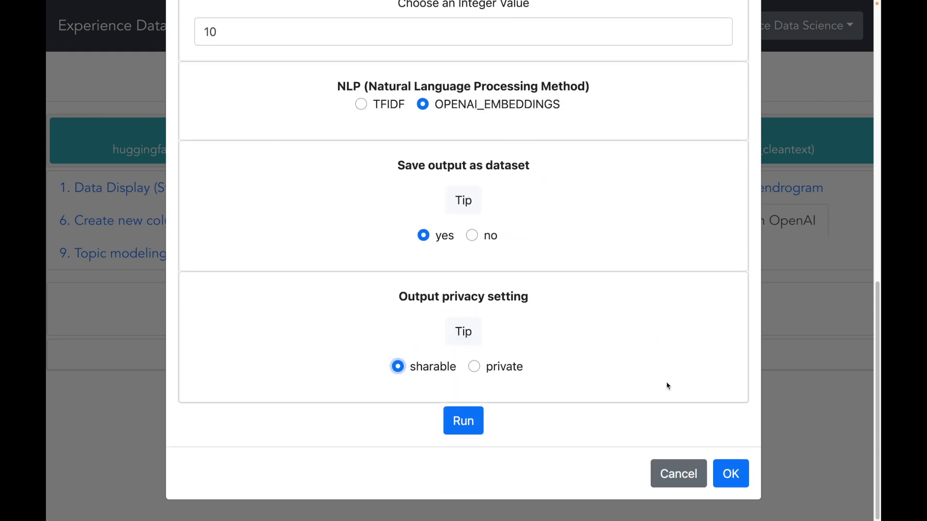
pyautogui.click(464, 422)
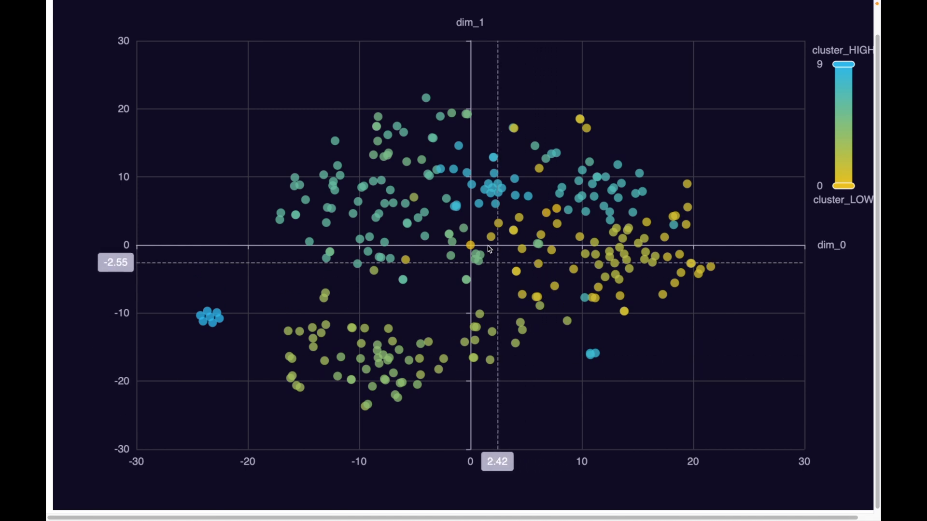
# Step: Inspect individual points in the text clustering scatter plot and read the model description behind one near dim_0 13
pyautogui.moveTo(500, 187)
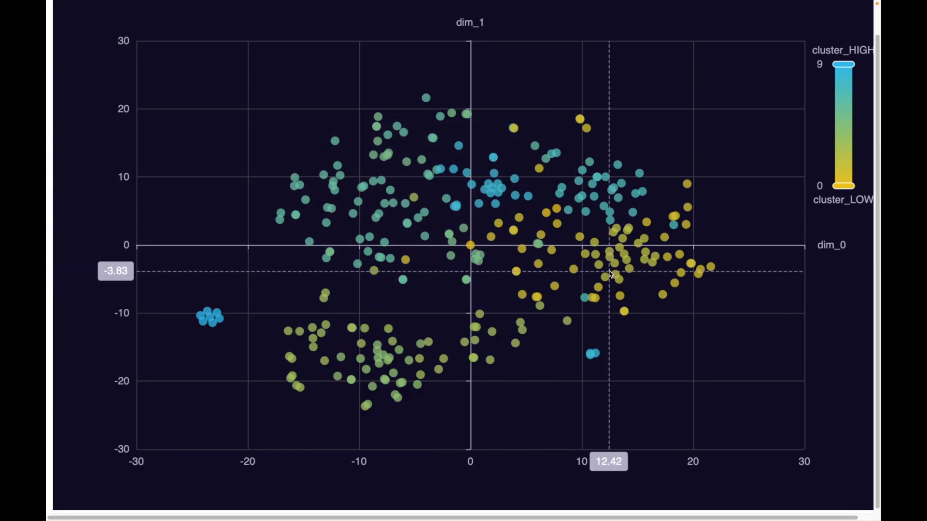
pyautogui.moveTo(614, 266)
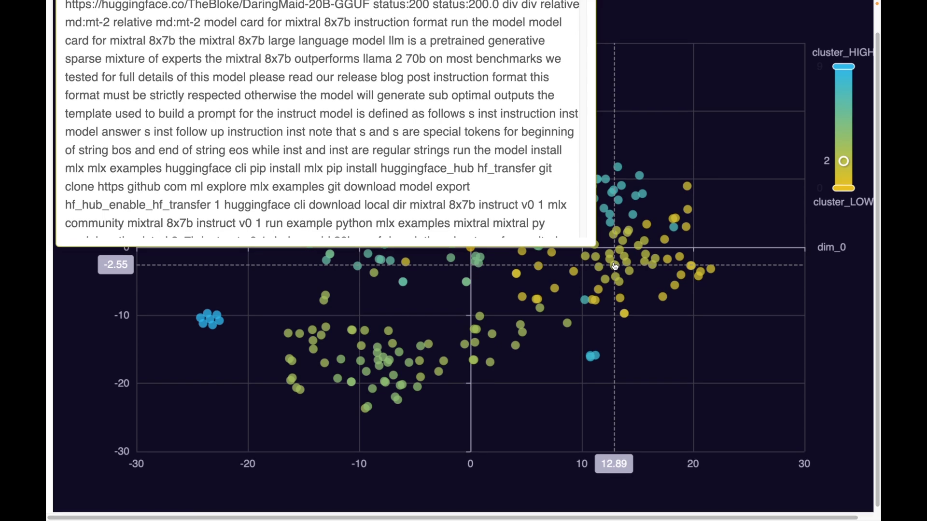
pyautogui.scroll(1, 614, 265)
pyautogui.scroll(1, 614, 265)
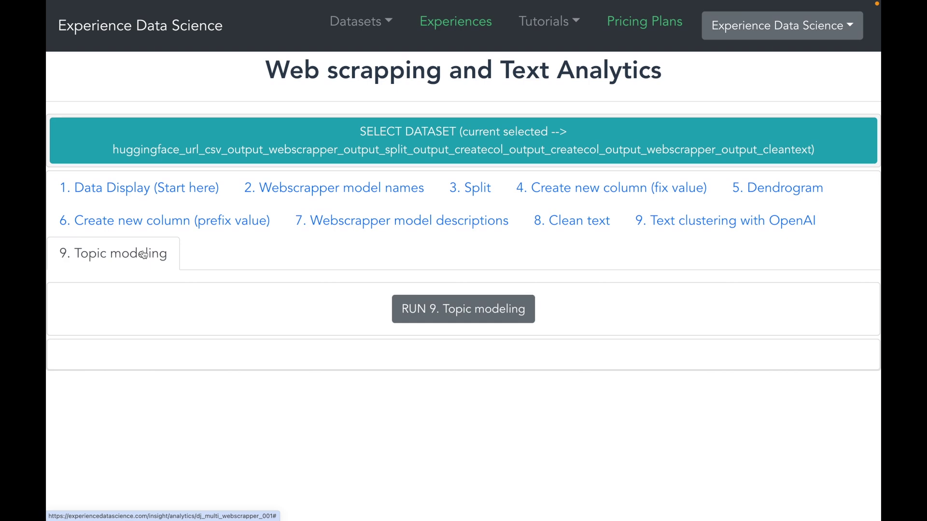
# Step: For Topic modeling, set text_value as the text column and include urlmodel0, status, tag_name and class_name in the final output
pyautogui.click(417, 318)
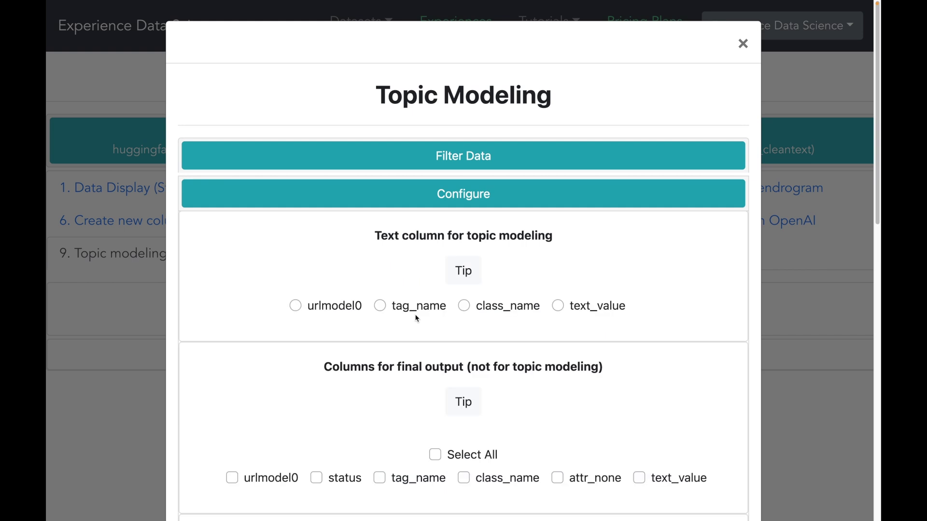
pyautogui.scroll(-1, 417, 318)
pyautogui.click(558, 289)
pyautogui.scroll(-3, 564, 303)
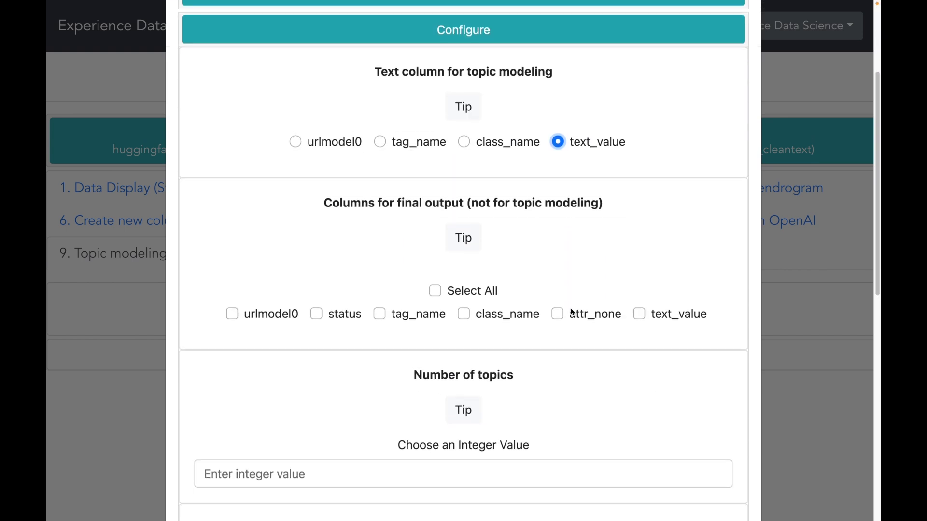
pyautogui.click(434, 289)
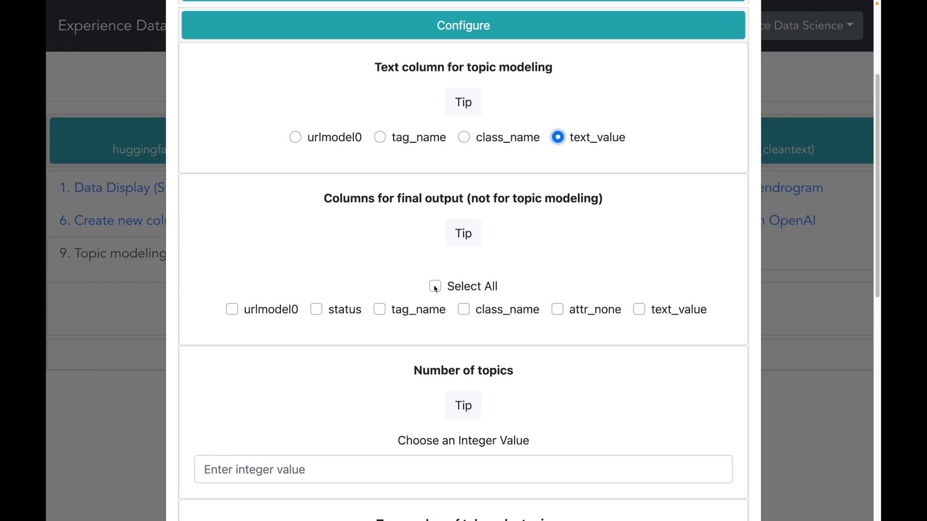
pyautogui.click(563, 314)
pyautogui.click(640, 310)
# Step: Set the number of topics to 10 and the top number of tokens by topic to 10
pyautogui.scroll(-2, 635, 338)
pyautogui.click(513, 368)
pyautogui.write('10')
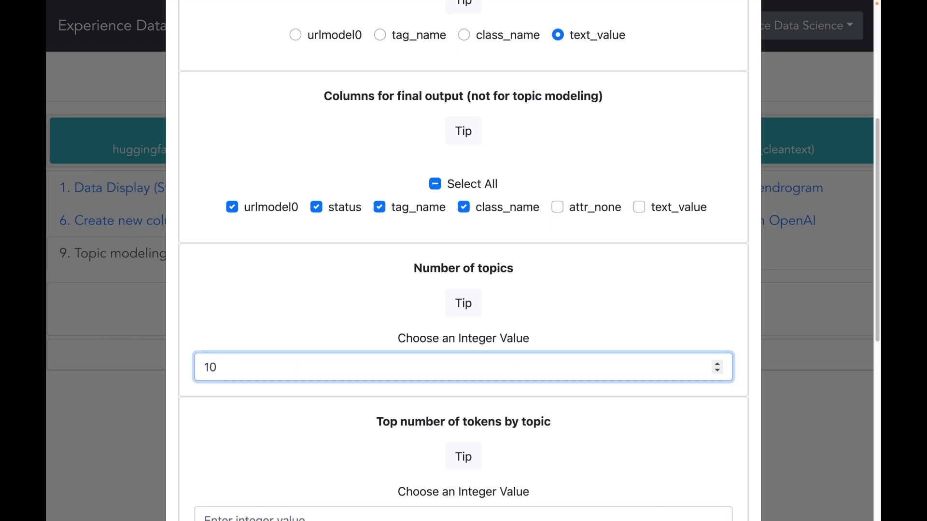
pyautogui.scroll(-2, 513, 368)
pyautogui.scroll(-2, 492, 410)
pyautogui.click(433, 376)
pyautogui.write('110')
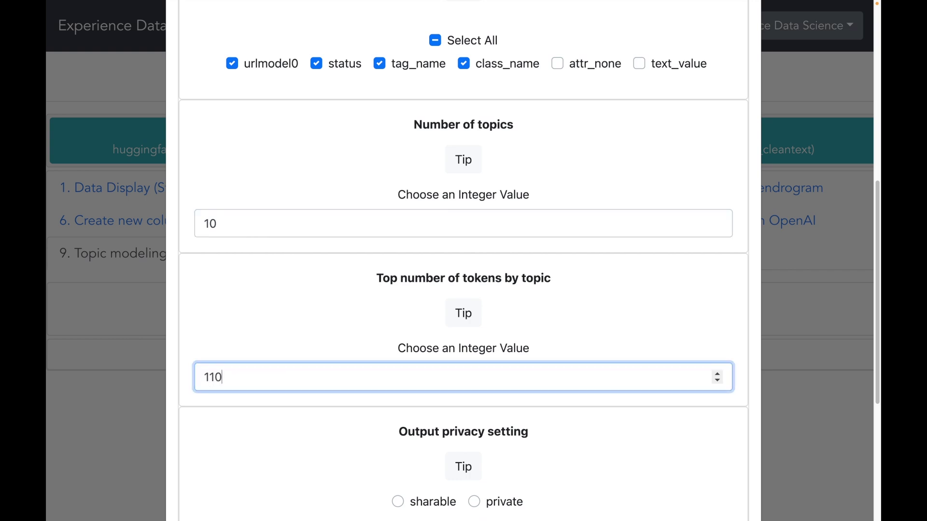
pyautogui.press('BackSpace')
pyautogui.press('BackSpace')
pyautogui.write('0')
# Step: Make the topic modeling output sharable, save it as a dataset and run the analysis
pyautogui.scroll(-2, 449, 410)
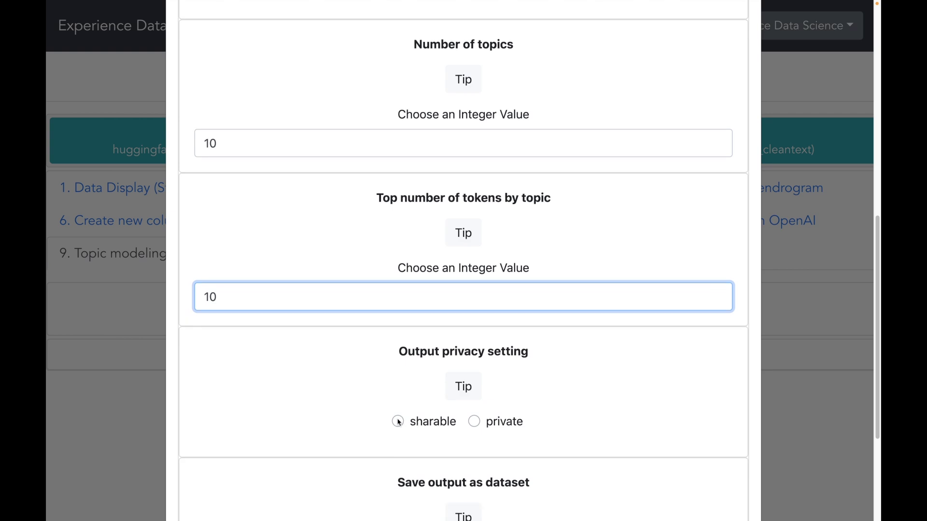
pyautogui.click(397, 421)
pyautogui.scroll(-4, 382, 420)
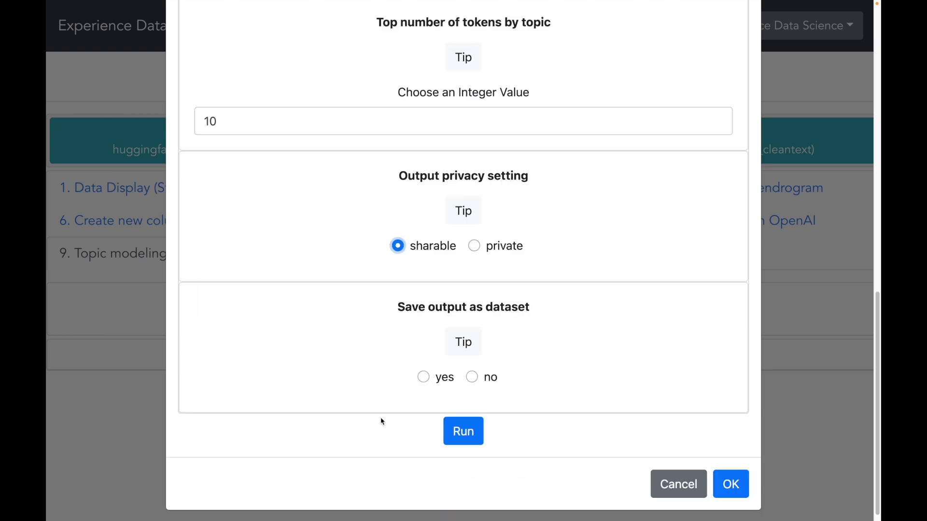
pyautogui.click(425, 379)
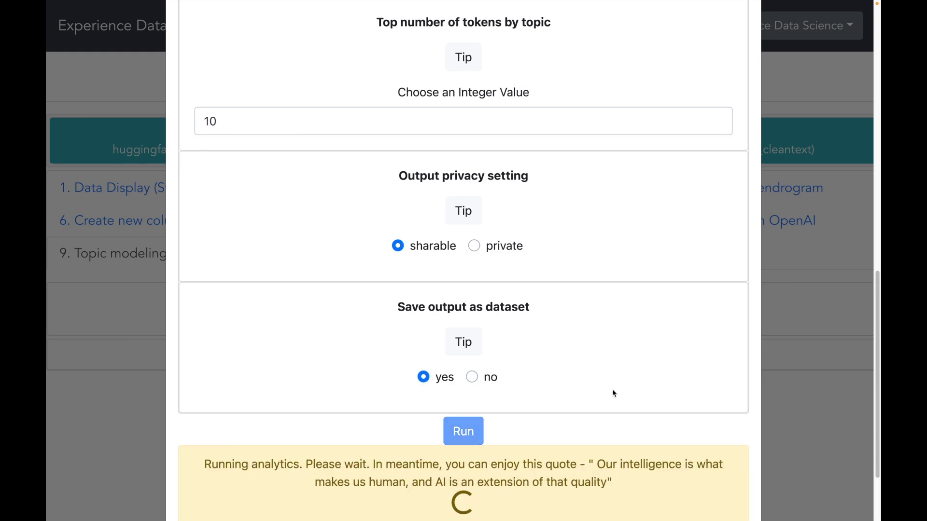
pyautogui.scroll(-1, 612, 389)
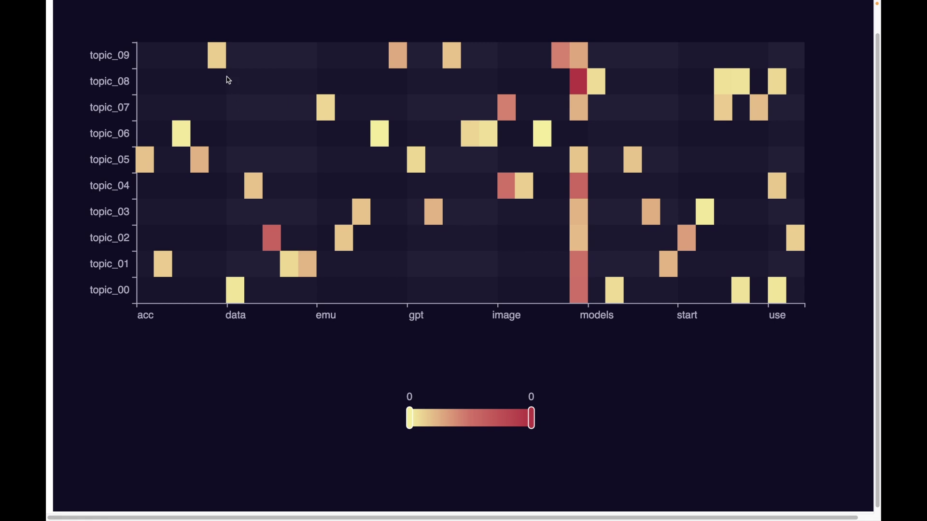
# Step: Inspect the highlighted token cells of topic_09 in the topic modeling heatmap
pyautogui.moveTo(222, 70)
pyautogui.scroll(1, 222, 70)
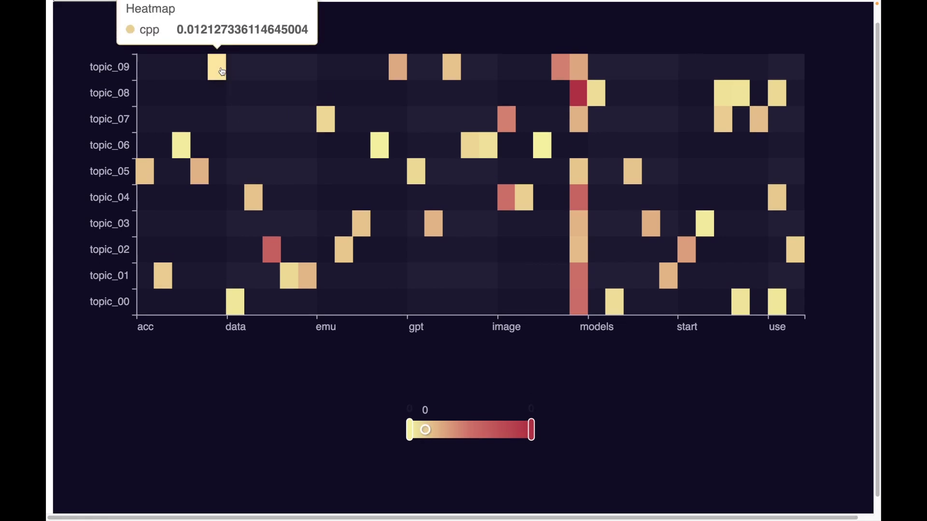
pyautogui.moveTo(403, 81)
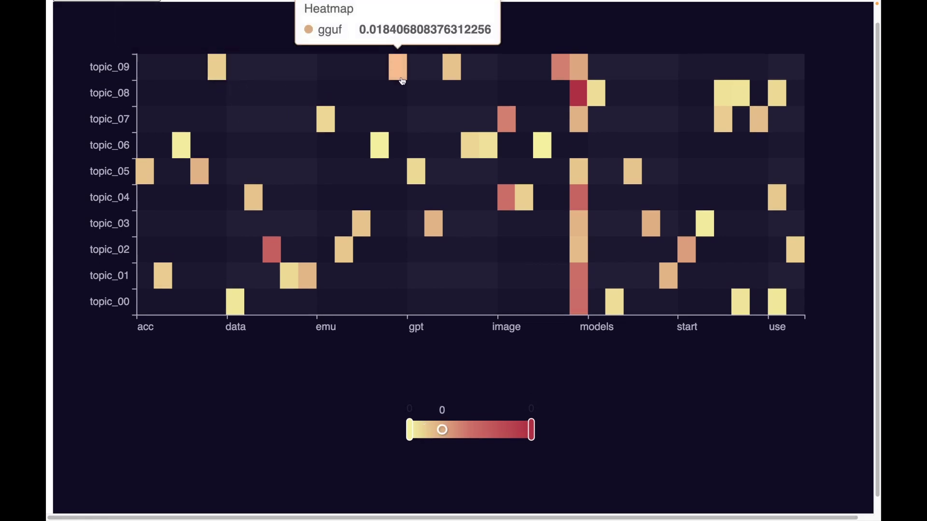
pyautogui.moveTo(448, 78)
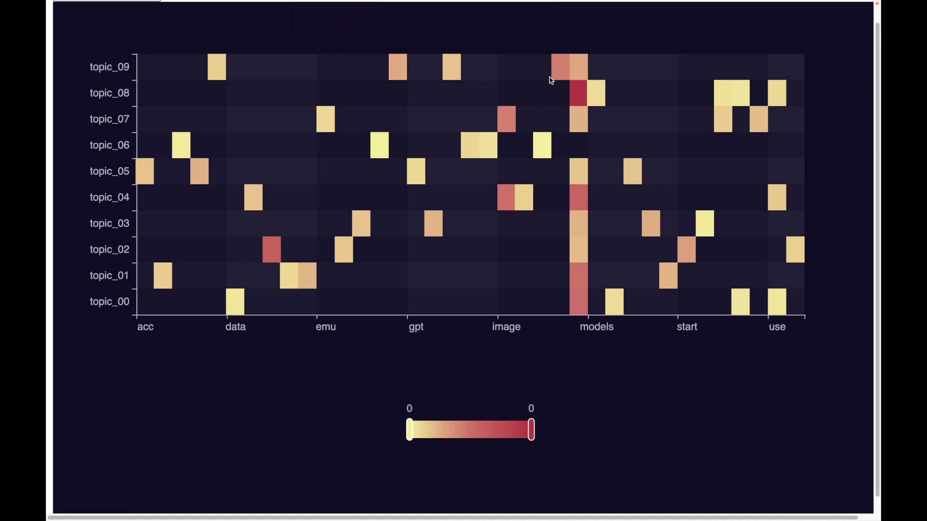
pyautogui.moveTo(560, 78)
# Step: Download the topic modeling output data, open it in Excel and select the predicted_topic column header cell
pyautogui.click(528, 474)
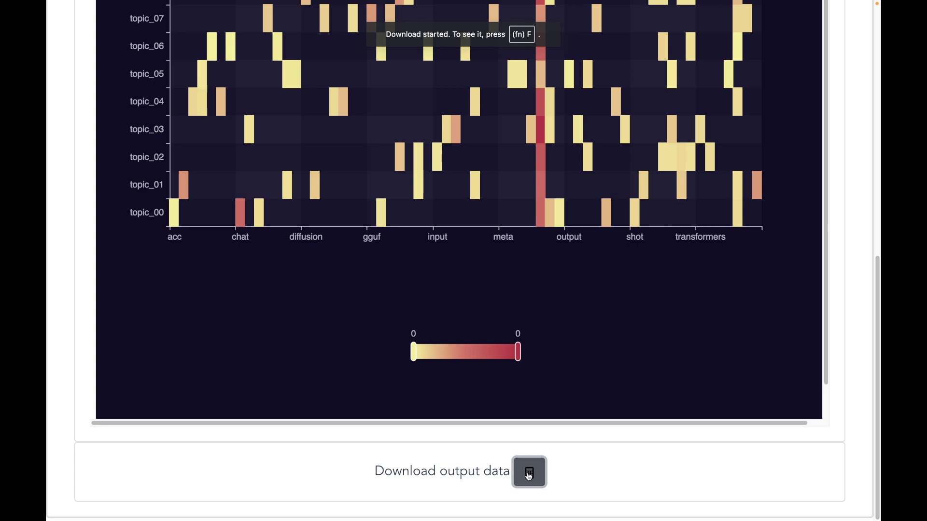
pyautogui.click(430, 105)
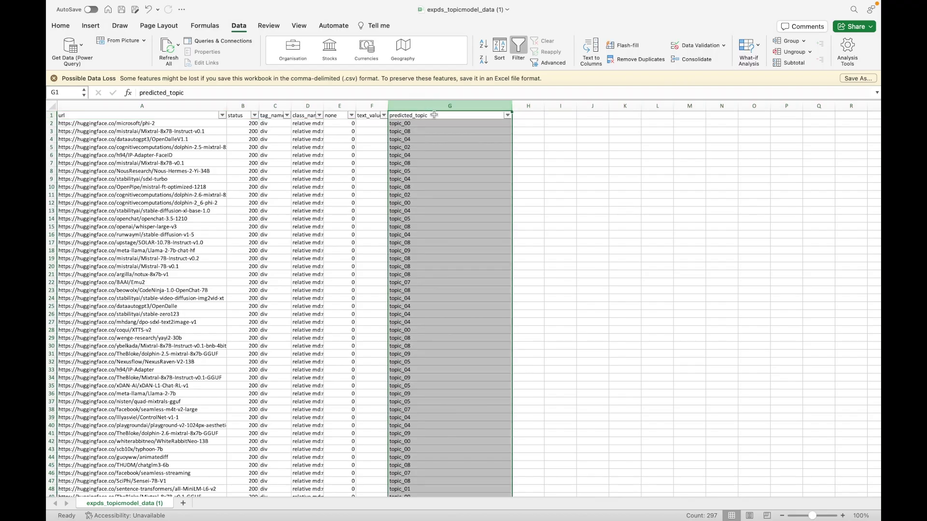
pyautogui.click(434, 116)
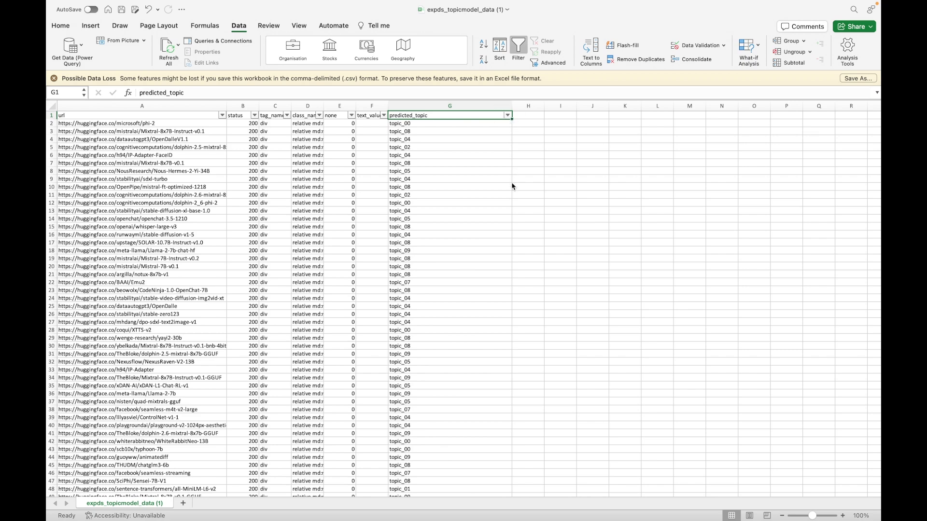
# Step: Filter the predicted_topic column to show only topic_09 and select the url column to review its models
pyautogui.click(539, 234)
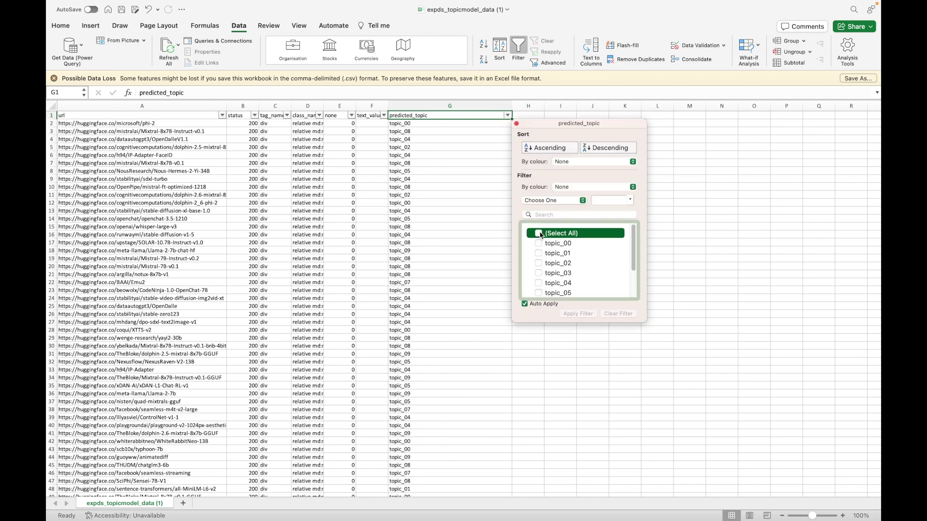
pyautogui.scroll(-3, 552, 258)
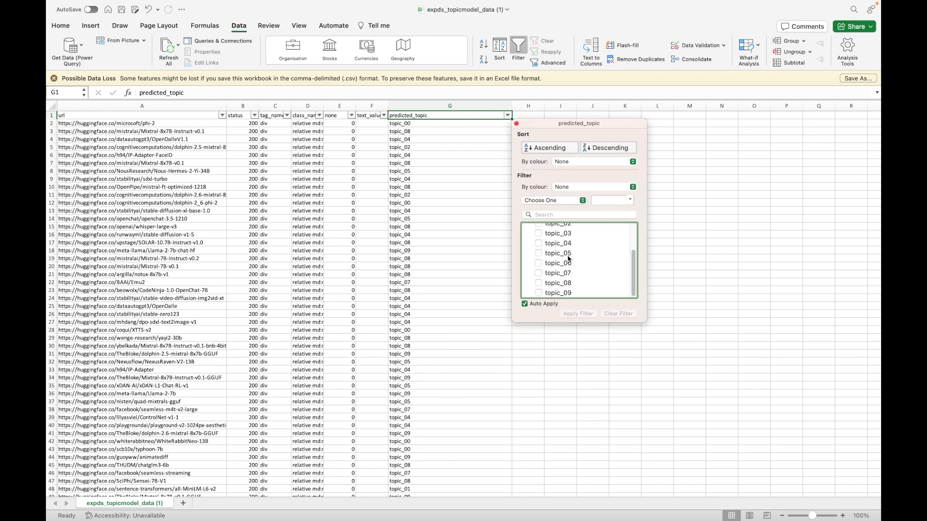
pyautogui.click(557, 293)
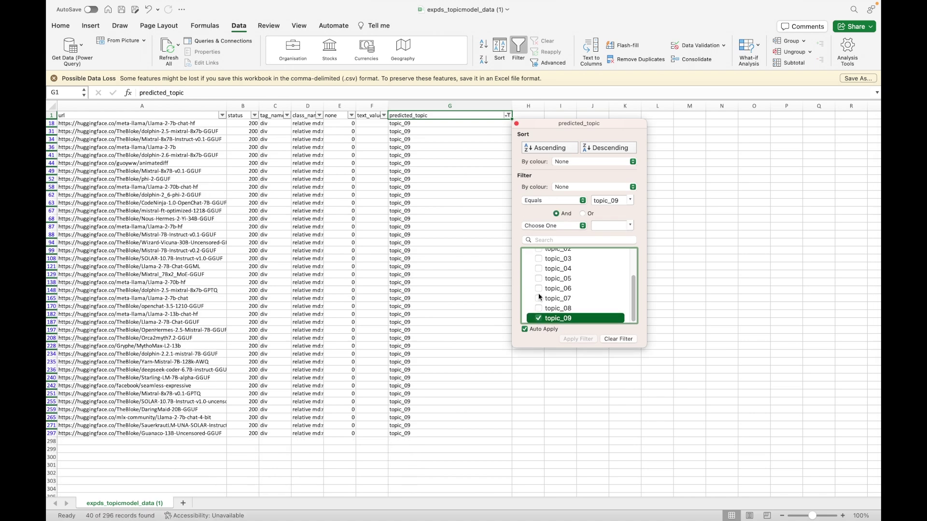
pyautogui.click(454, 244)
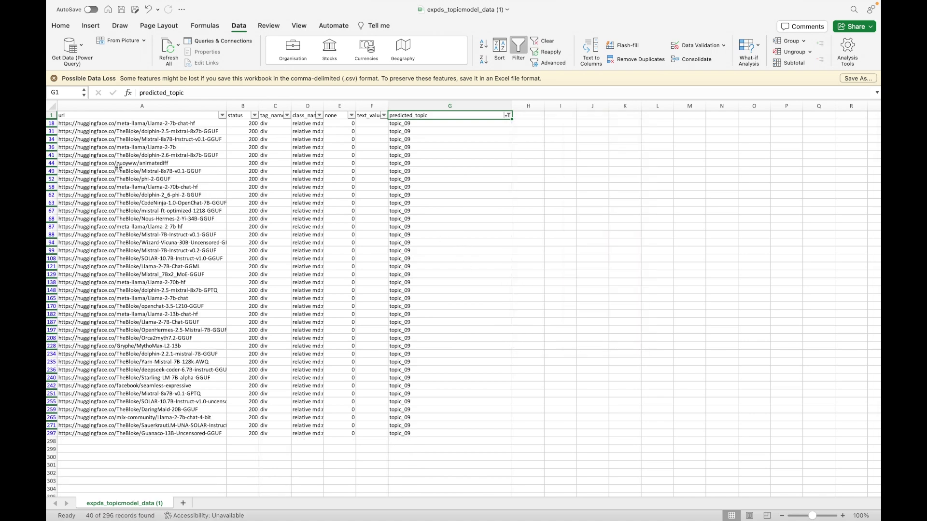
pyautogui.click(140, 106)
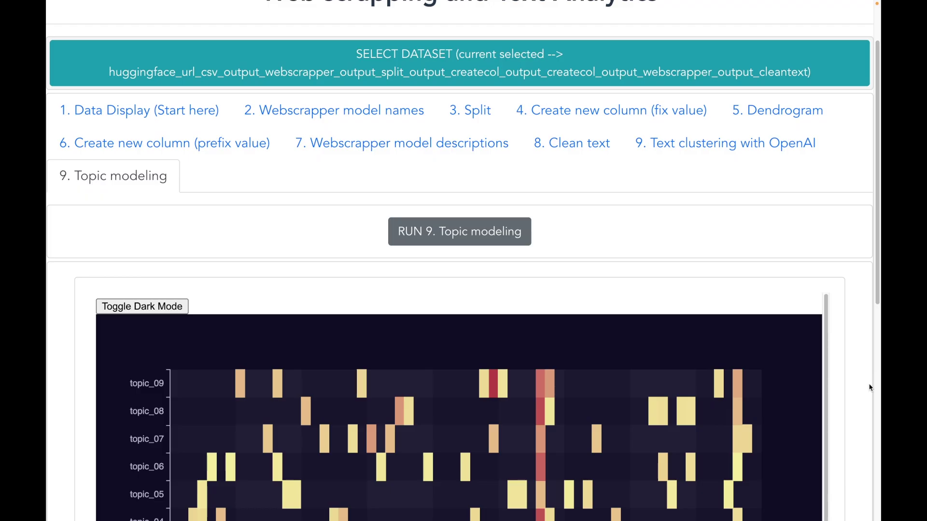
# Step: Switch back to Experience Data Science and look over the full topic heatmap under Topic modeling
pyautogui.scroll(-4, 870, 388)
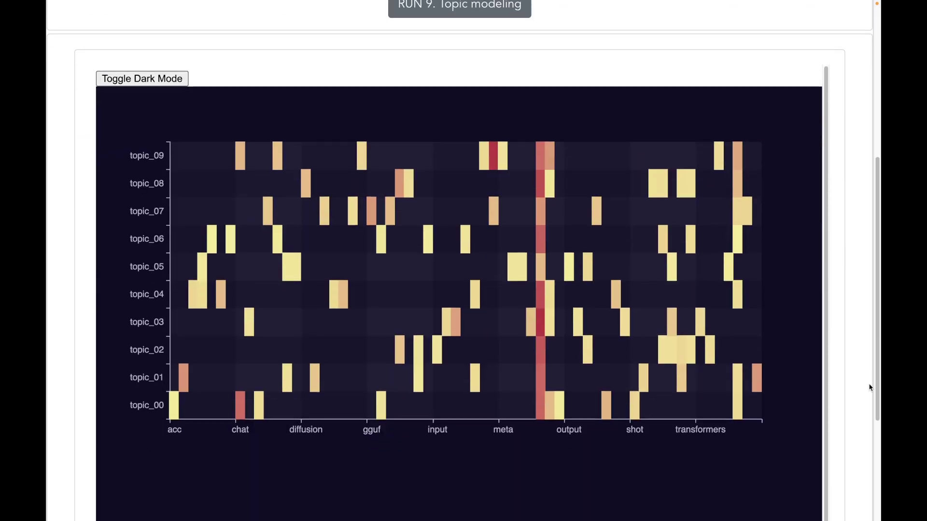
pyautogui.scroll(-1, 870, 388)
pyautogui.scroll(5, 870, 388)
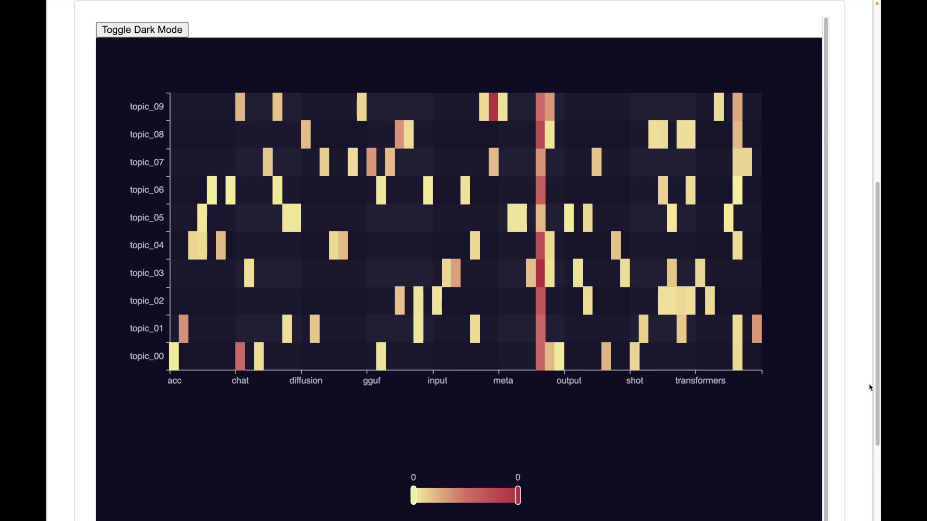
pyautogui.scroll(3, 870, 388)
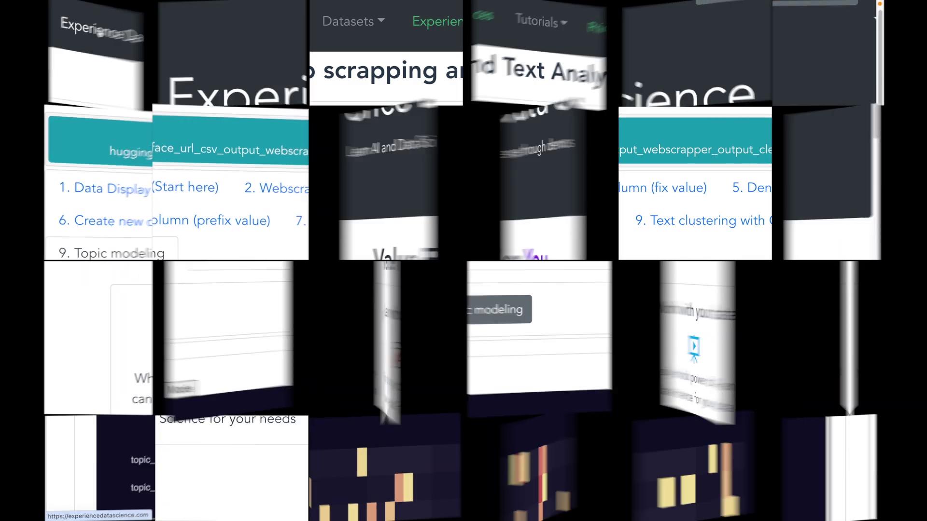
# Step: On the Experience Data Science home page, locate the Webscrapping and Text Analytics entry under Latest Experiences
pyautogui.scroll(-2, 694, 478)
pyautogui.scroll(-3, 695, 478)
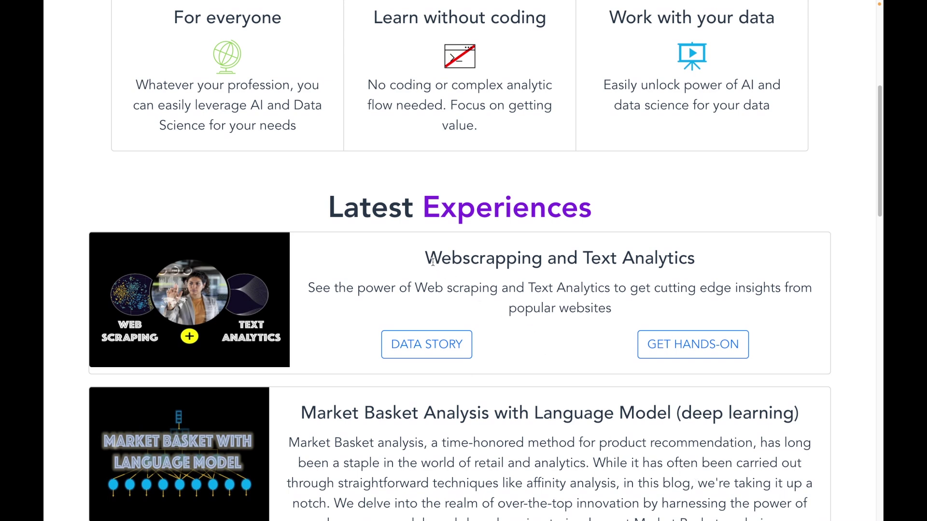
pyautogui.moveTo(425, 259); pyautogui.dragTo(723, 252)
pyautogui.click(750, 260)
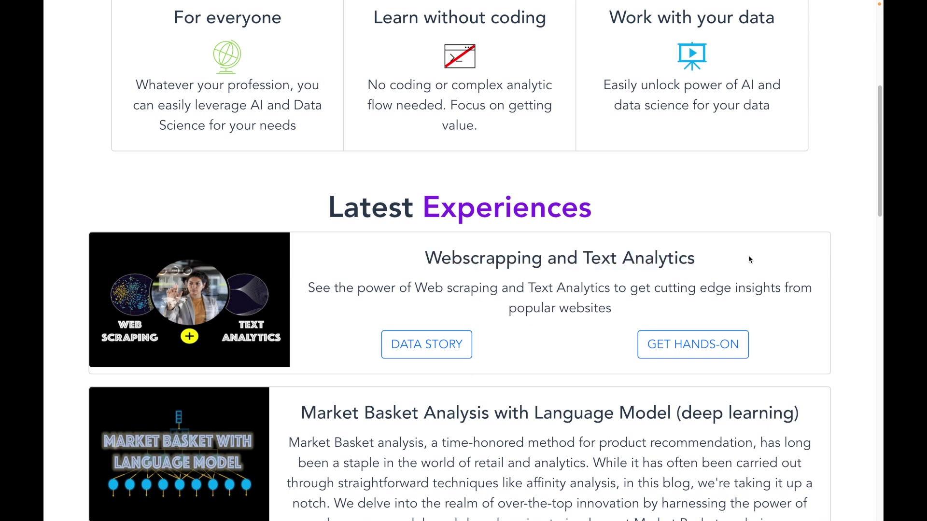